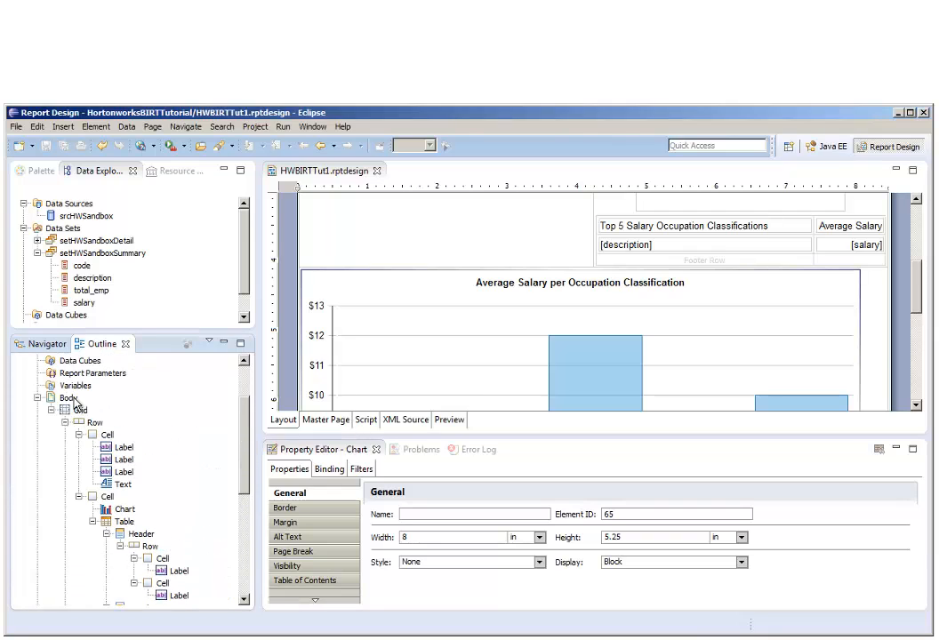
Insert a table with 4 columns and 1 detail row into the report body, bound to the data set setHWSandboxDetail.
click(74, 400)
right_click(74, 400)
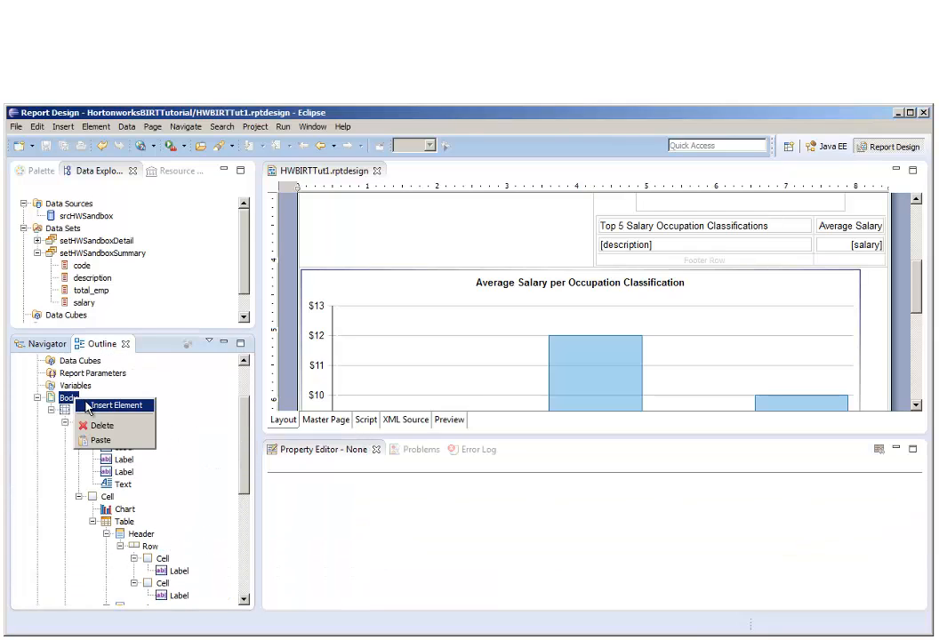
click(98, 404)
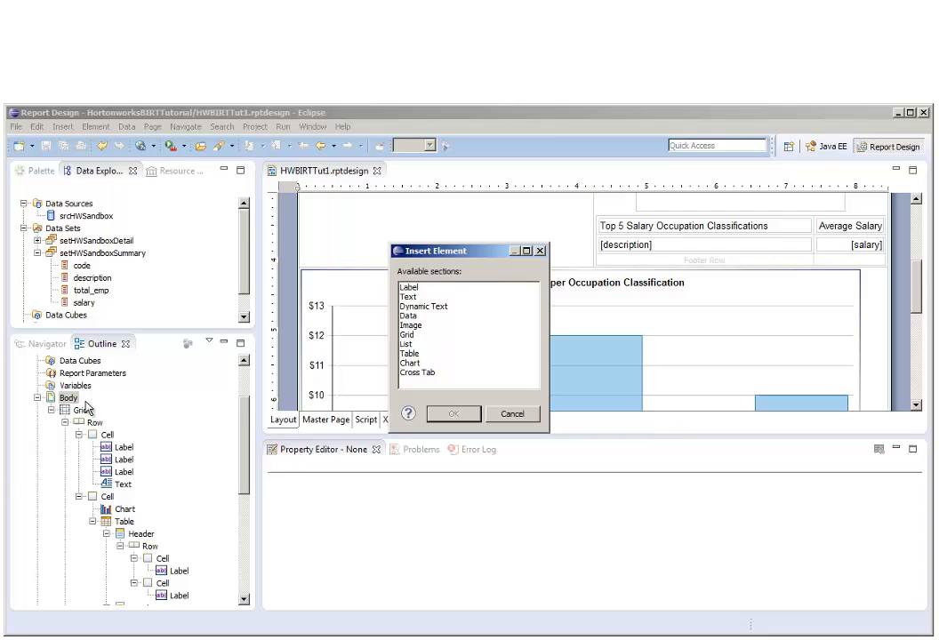
click(414, 353)
click(449, 414)
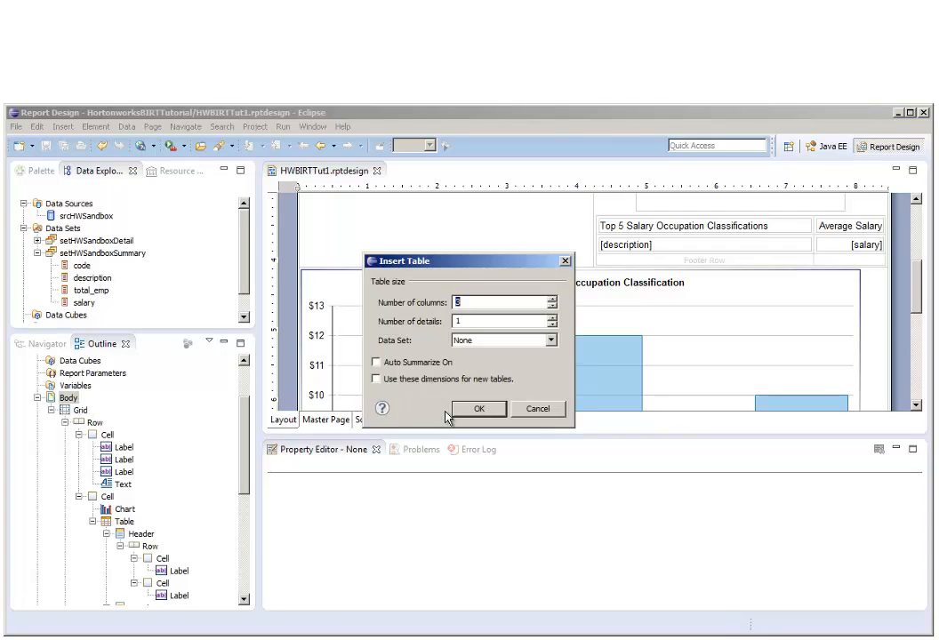
click(552, 300)
click(552, 340)
click(485, 358)
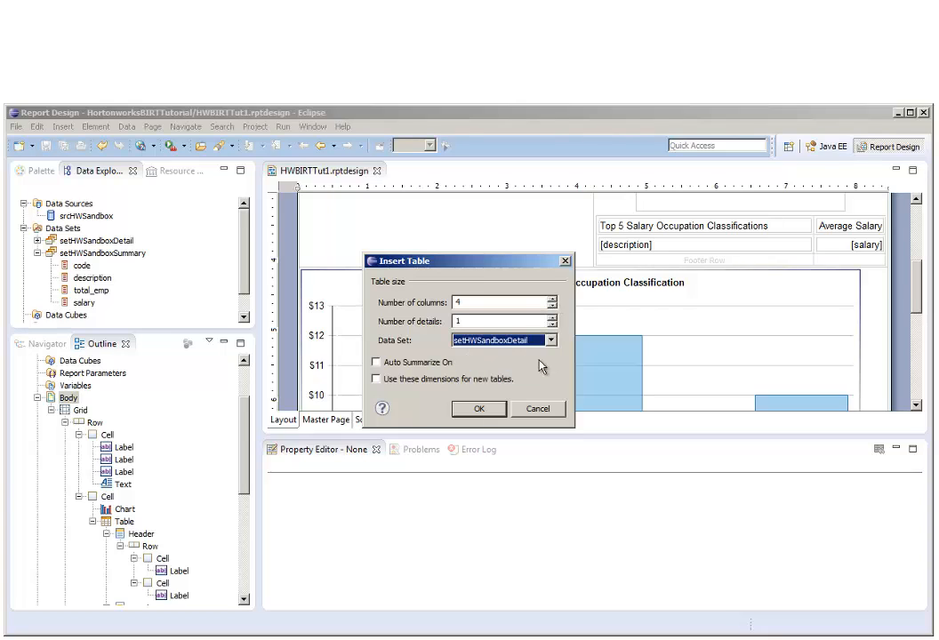
click(478, 408)
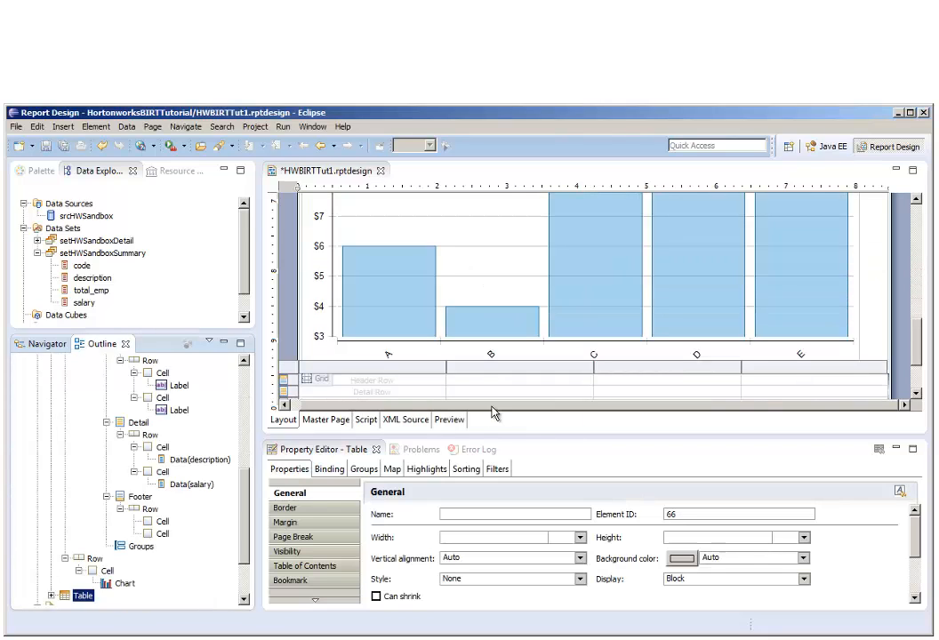
Set the new table's page break before to Always.
click(298, 536)
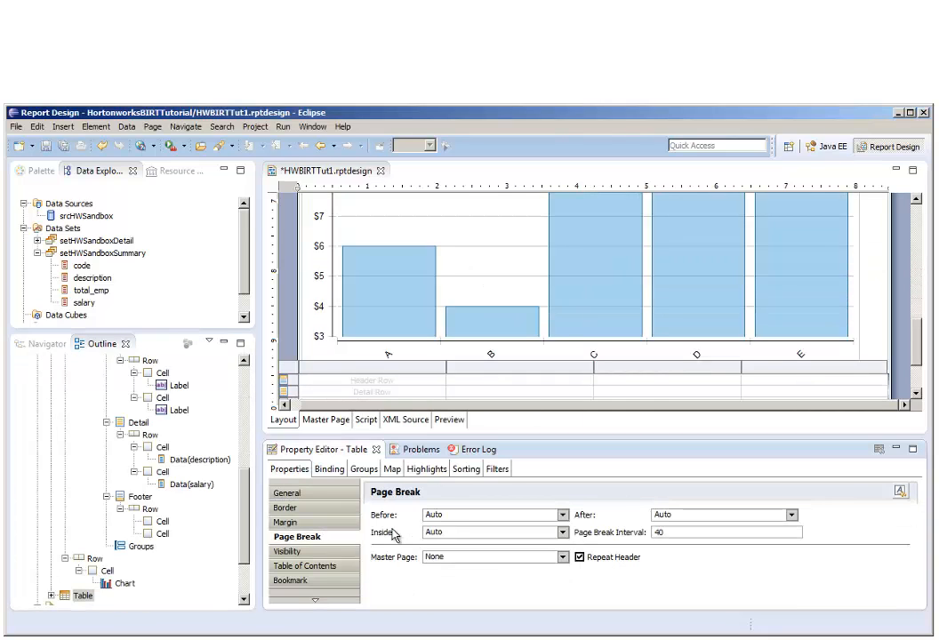
click(562, 515)
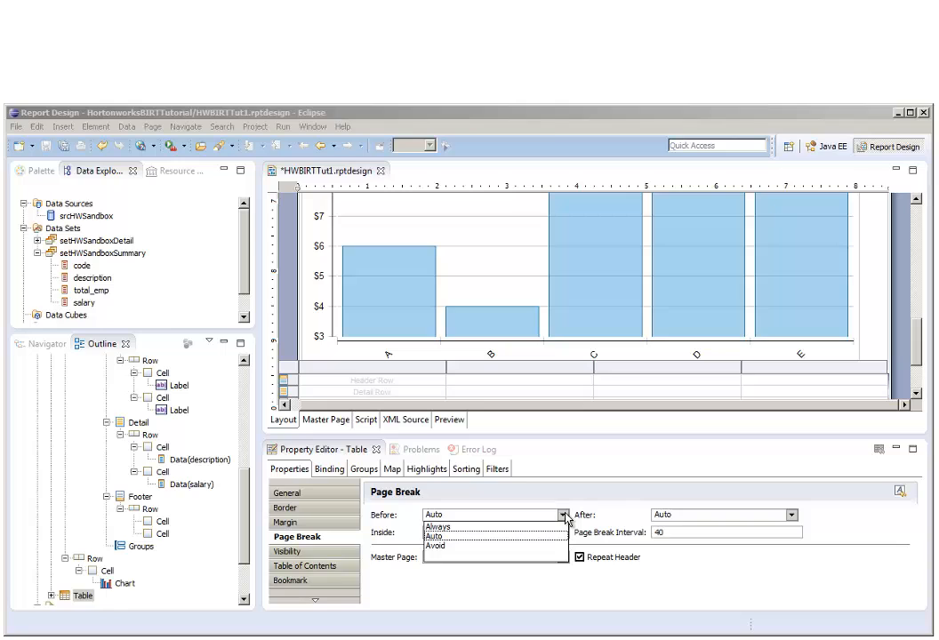
click(462, 527)
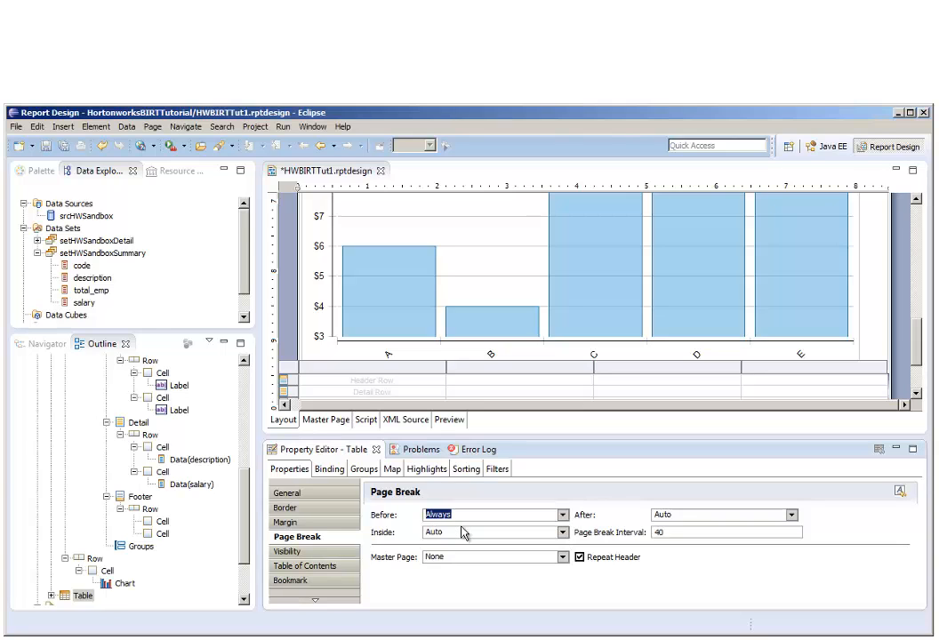
Add a table group named grpCode that groups on code, with its table of contents item expression cleared.
click(366, 470)
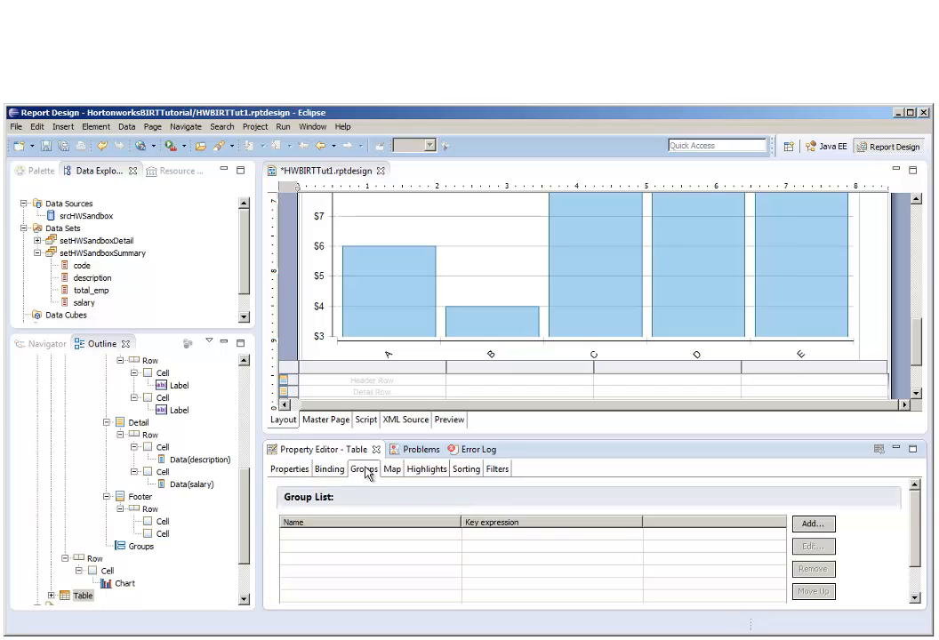
click(811, 526)
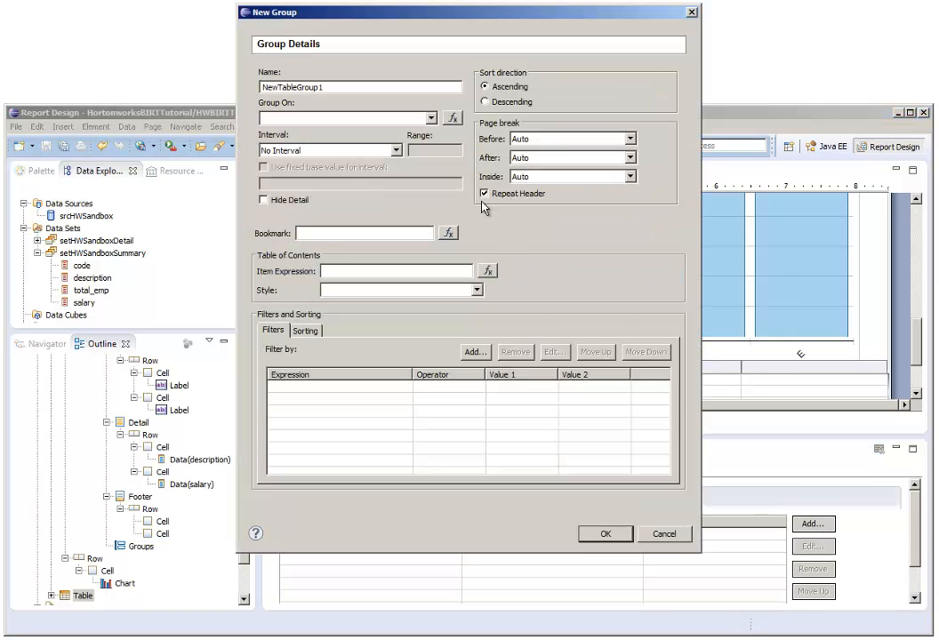
drag(407, 87, 227, 91)
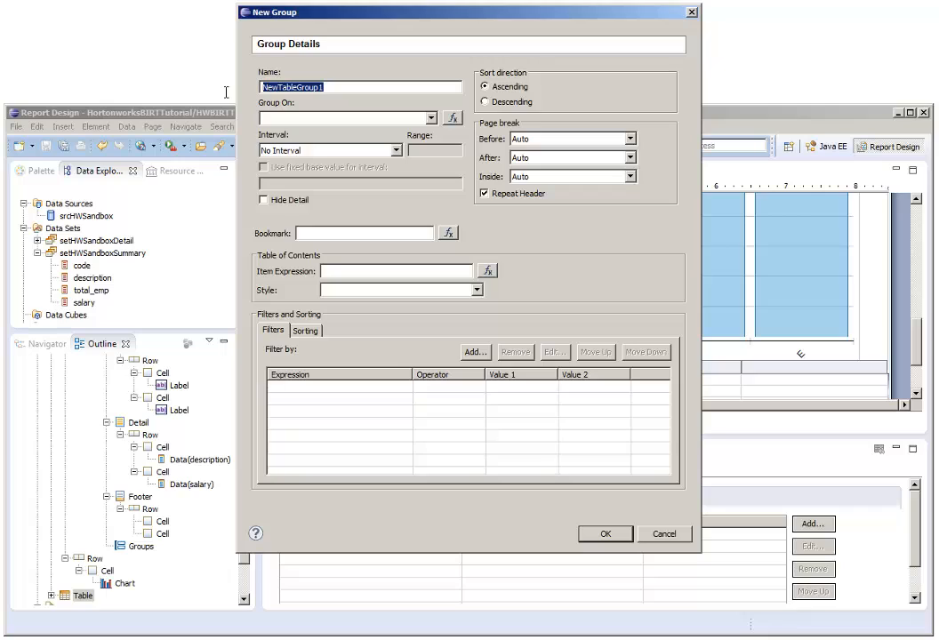
text(grpCode)
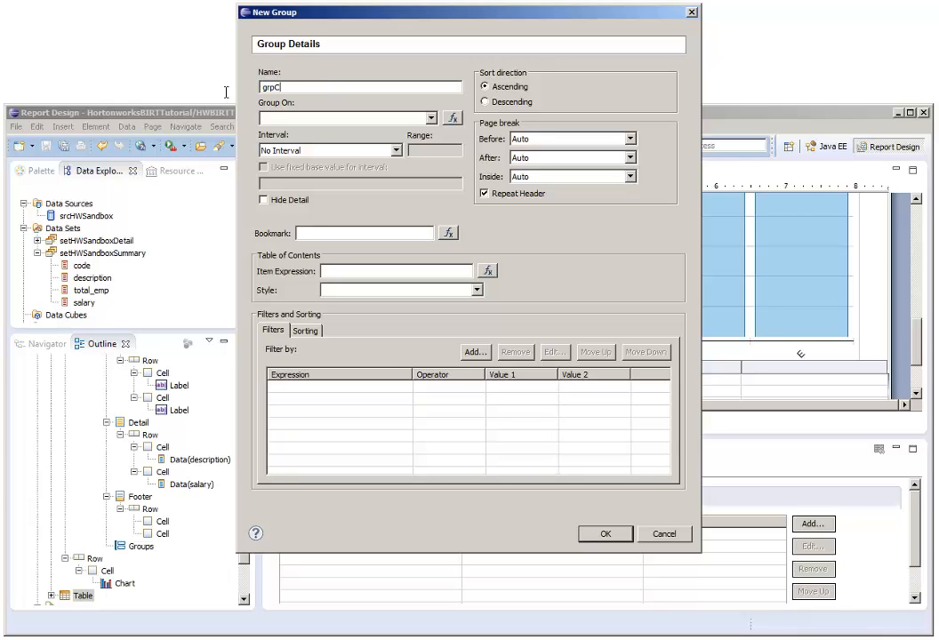
click(365, 117)
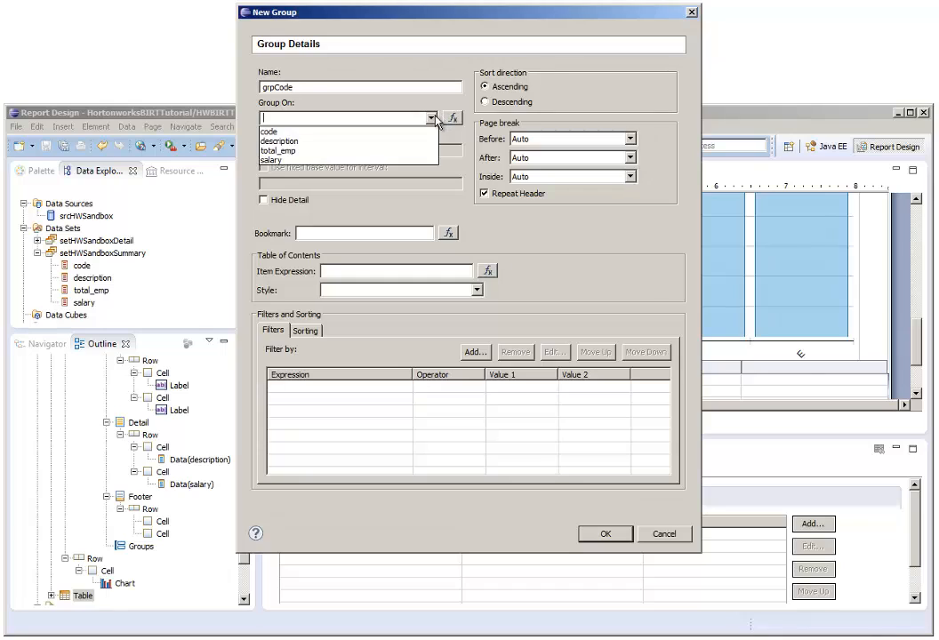
click(364, 132)
drag(409, 271, 293, 273)
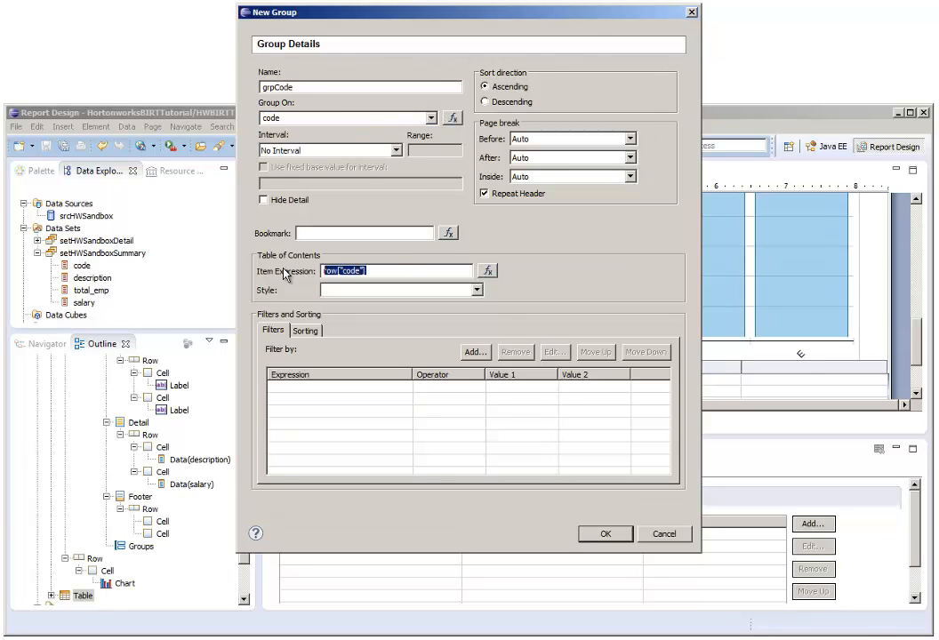
key(BackSpace)
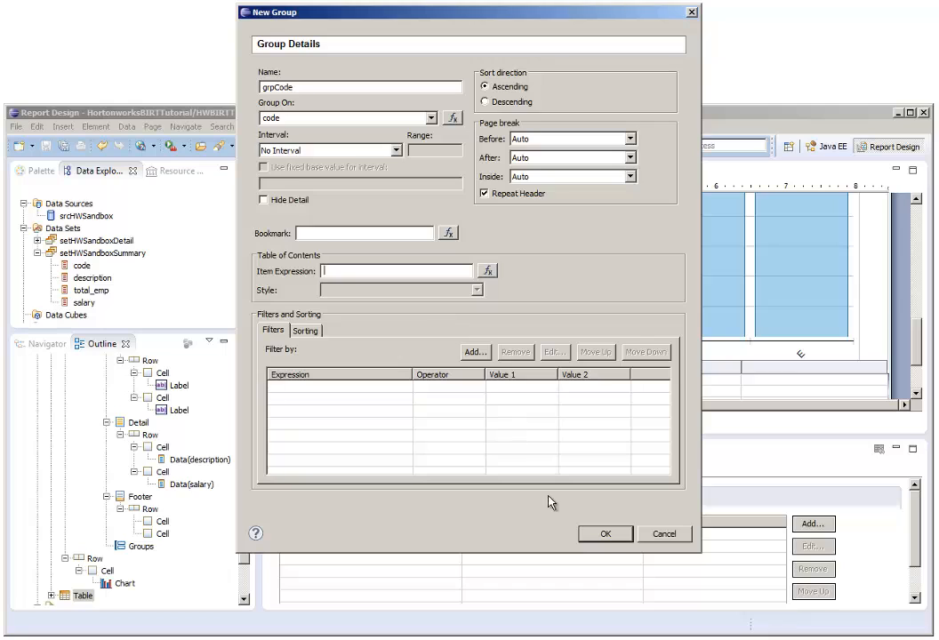
click(605, 536)
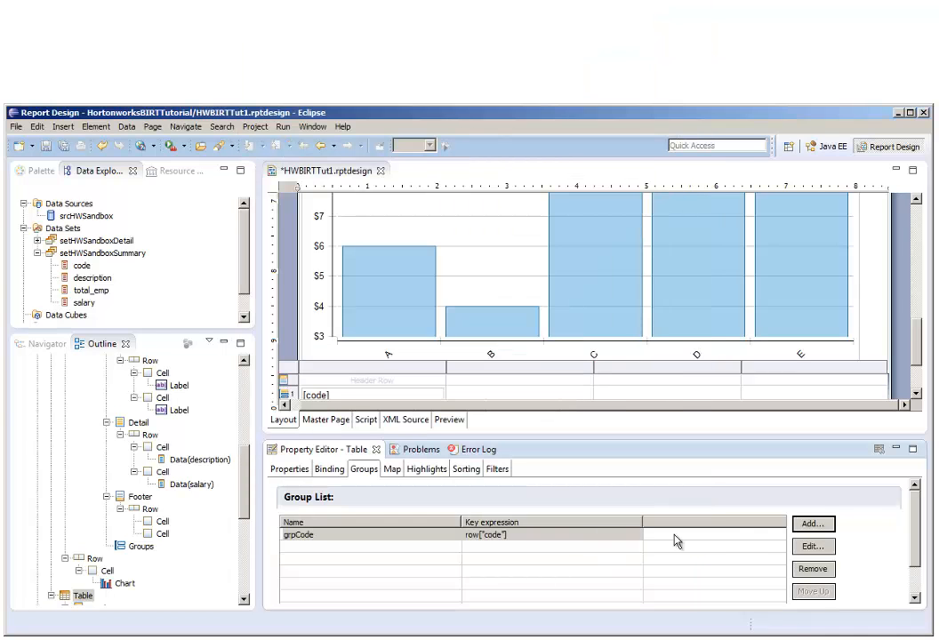
Add a table group named grpCodeCategory grouping on row["code"].substr(0,2), with an empty table of contents item expression.
click(813, 525)
drag(383, 88, 255, 93)
text(grpCodeCategory)
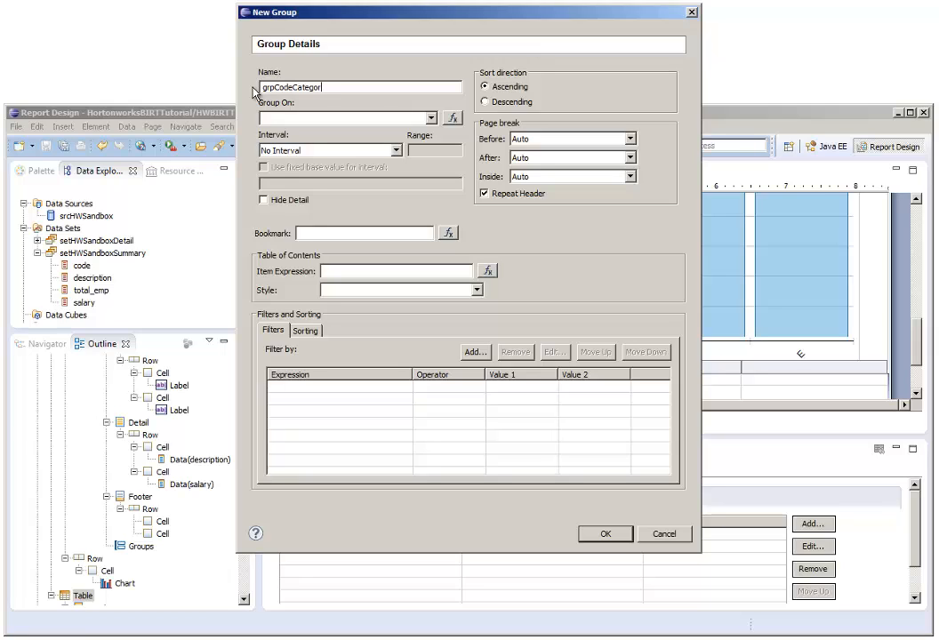
click(433, 119)
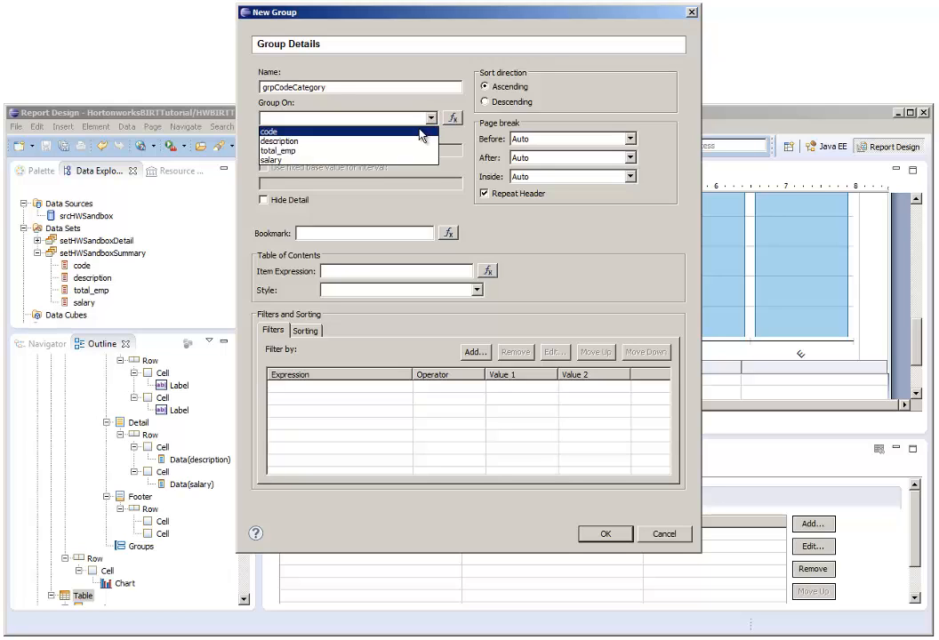
click(427, 132)
click(453, 119)
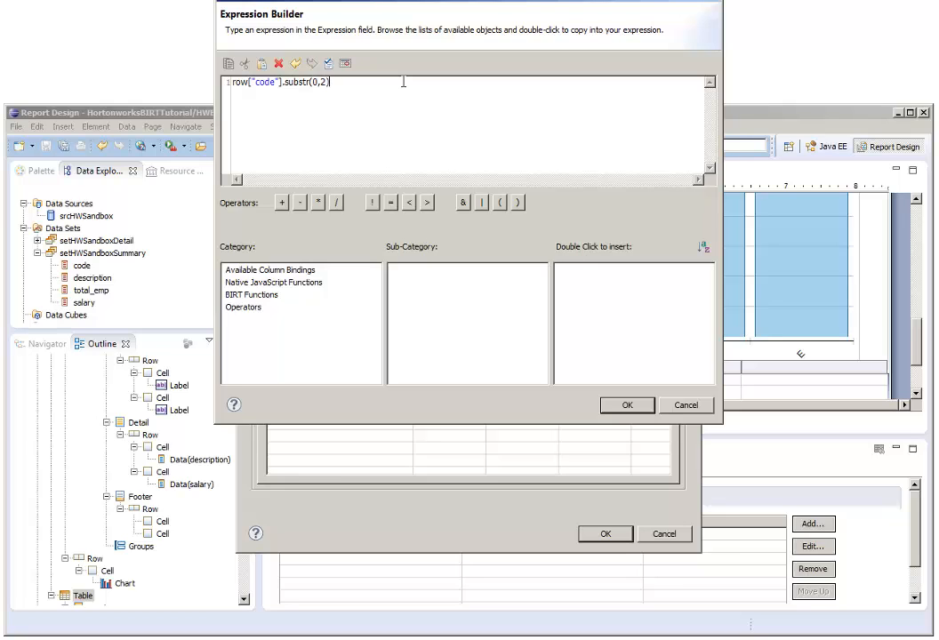
click(626, 405)
drag(405, 269, 281, 271)
key(BackSpace)
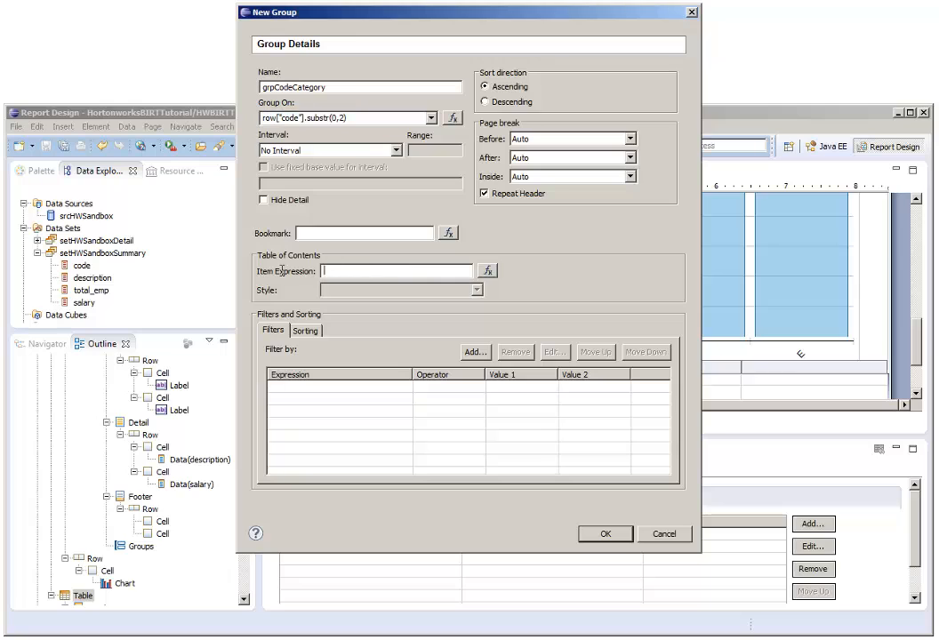
click(610, 534)
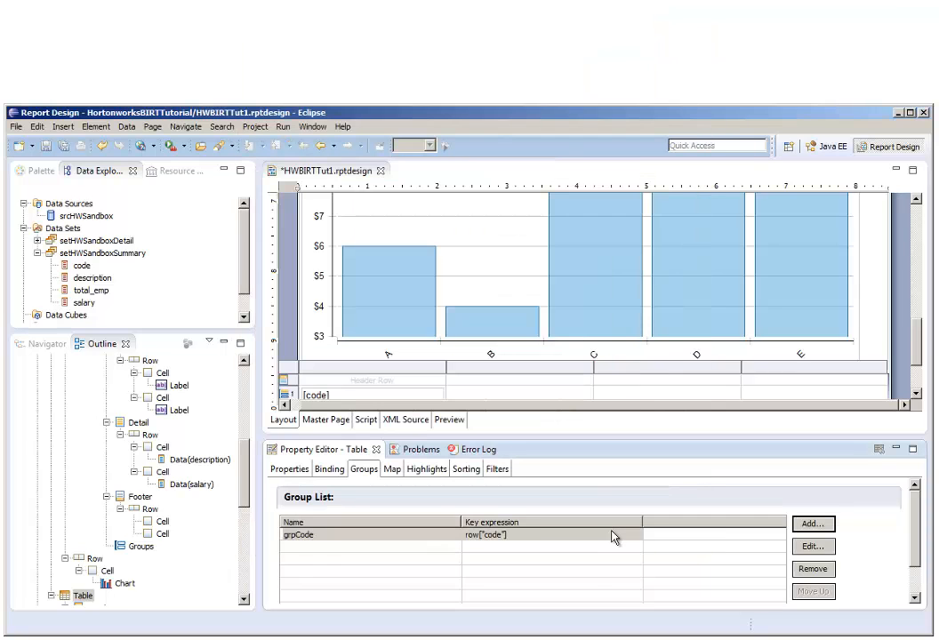
Add a table group named grpCodeNoDetail grouping on code, with Hide Detail enabled and the table of contents item expression cleared.
click(810, 528)
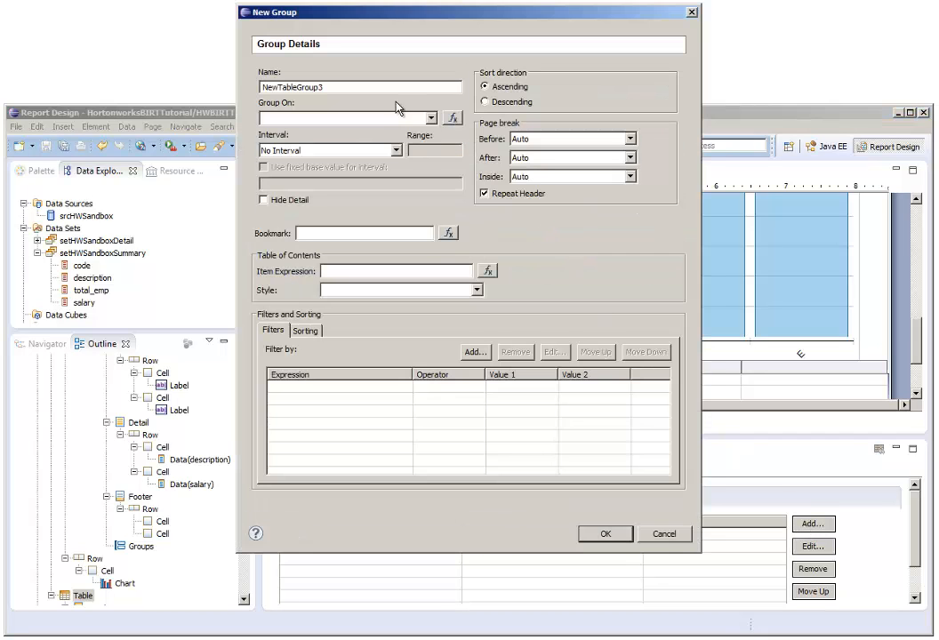
drag(359, 88, 230, 93)
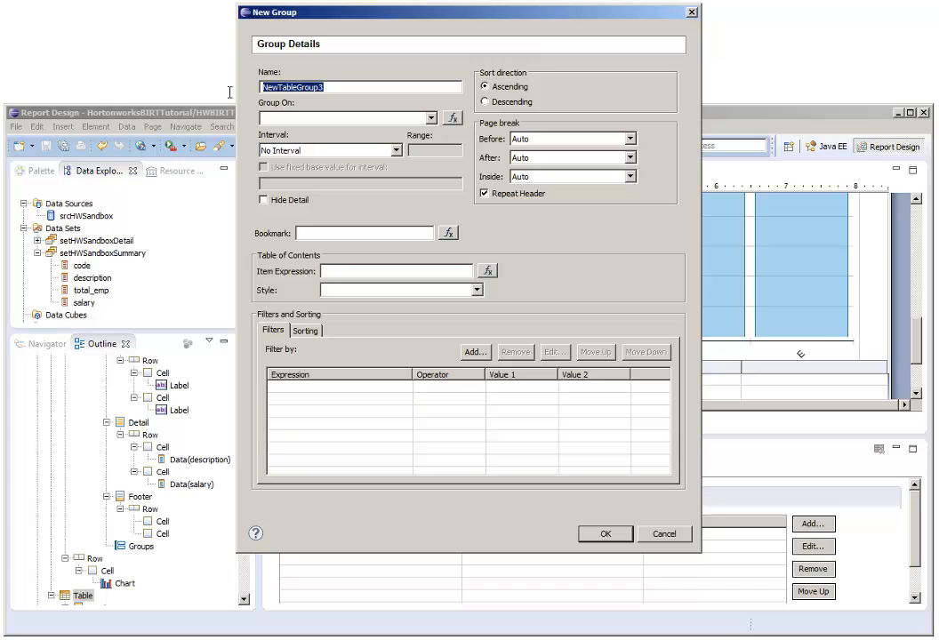
text(grpCodeNoDetail)
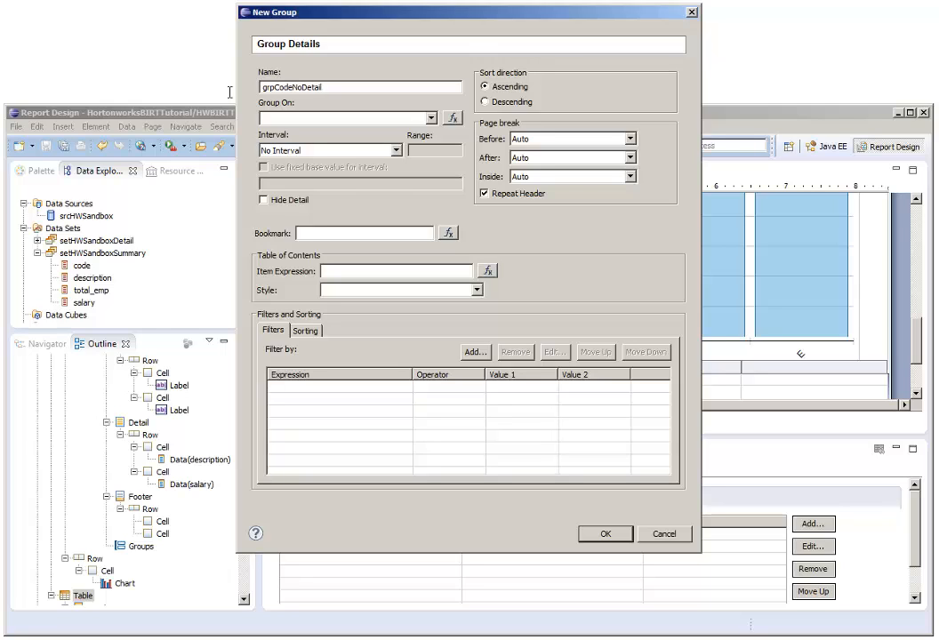
click(429, 118)
click(394, 132)
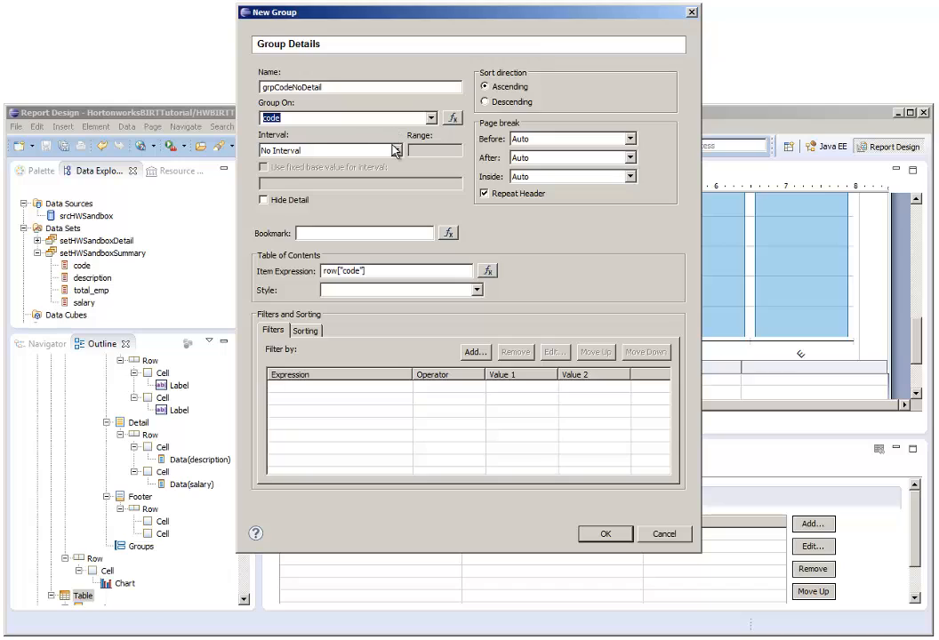
drag(413, 276, 299, 275)
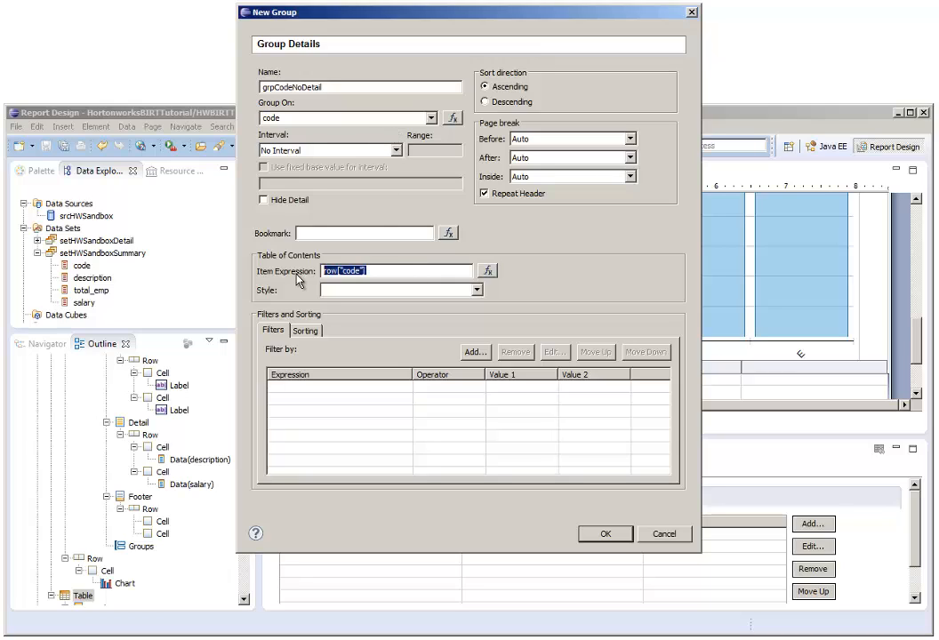
key(Delete)
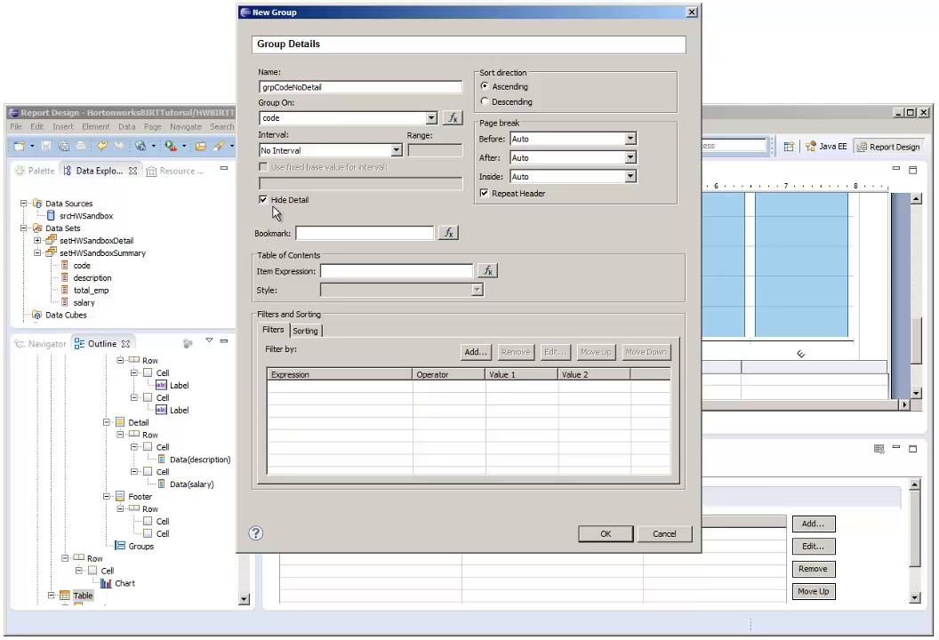
click(612, 538)
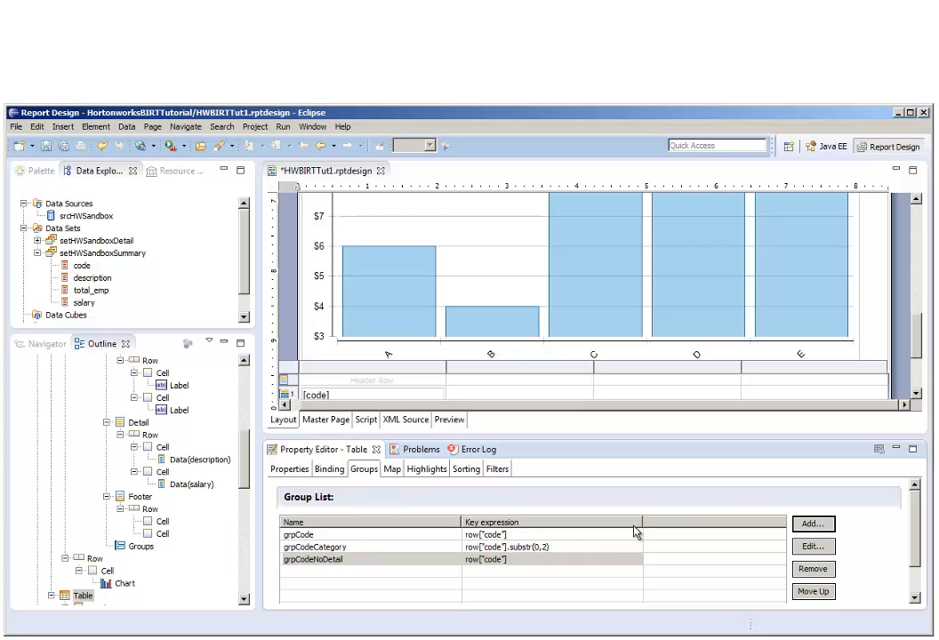
Delete the [code] data elements from the grpCodeNoDetail and grpCode group header rows of the new table.
drag(916, 342, 919, 367)
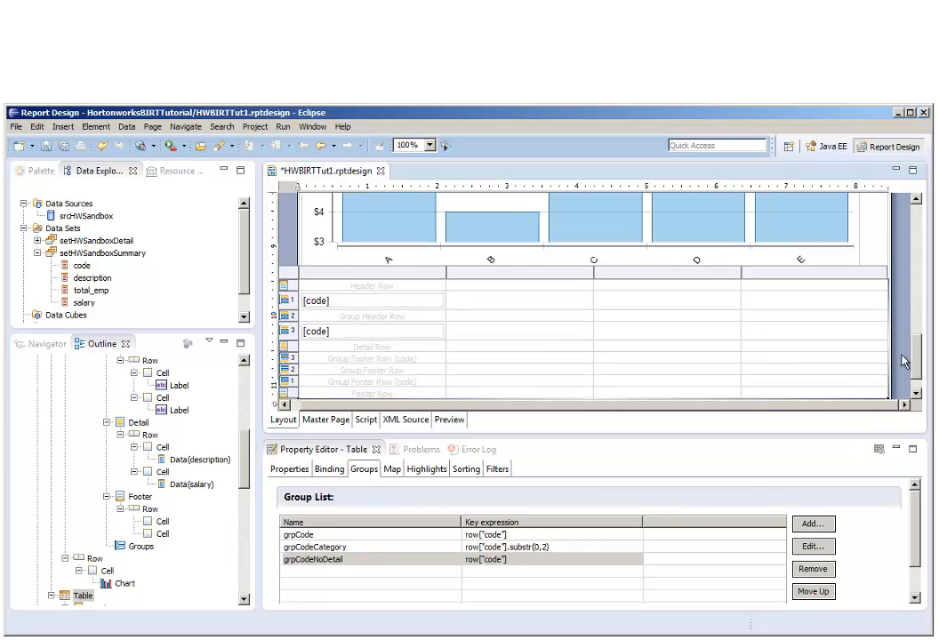
click(371, 337)
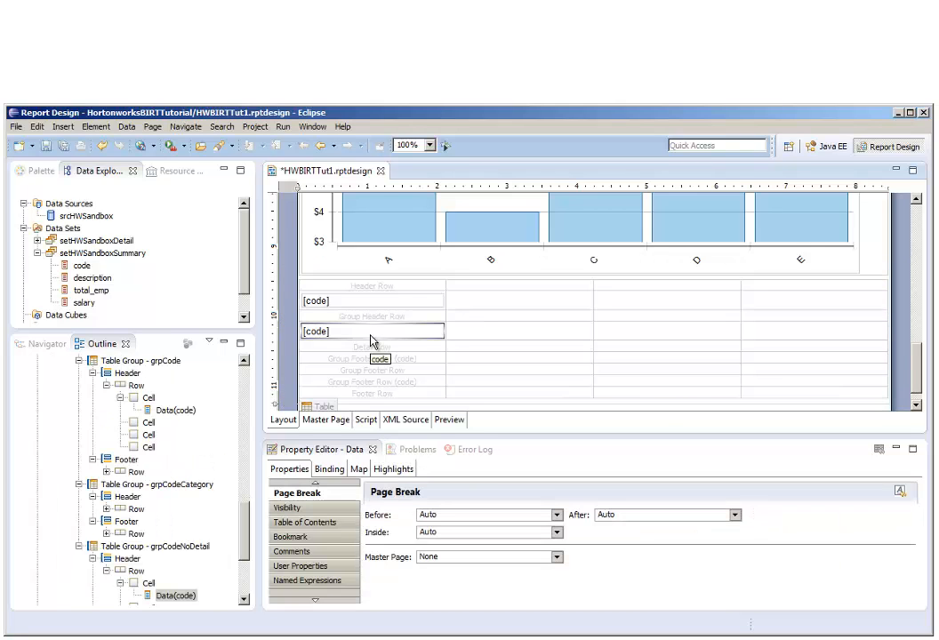
key(Delete)
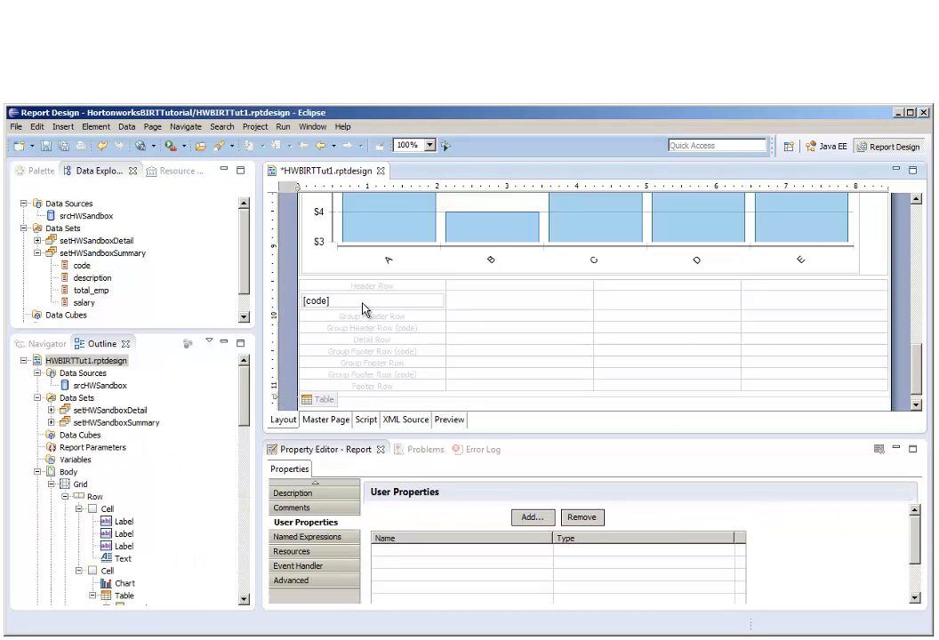
click(364, 303)
key(Delete)
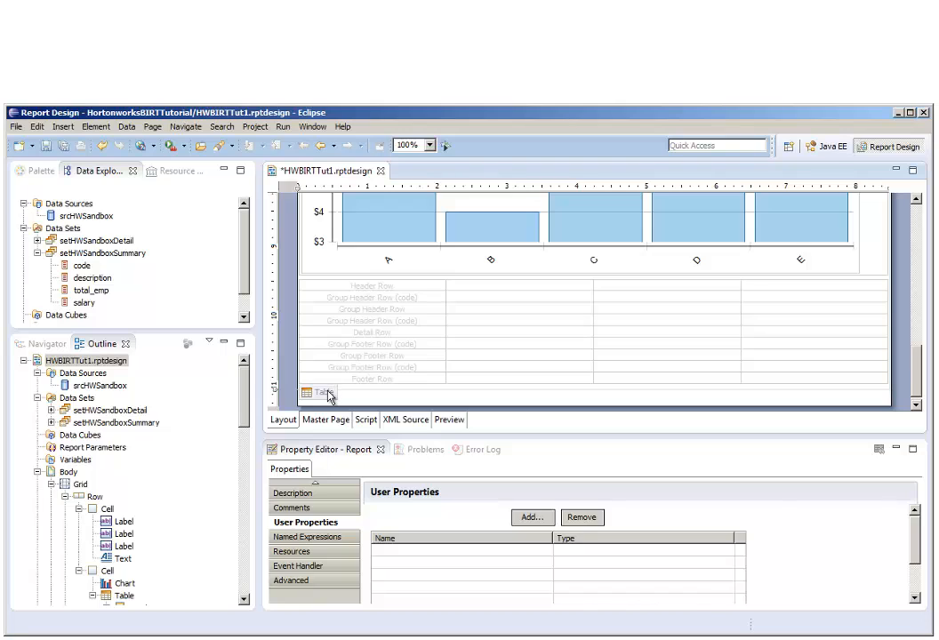
Place the setHWSandboxDetail fields code, description, total_emp and salary in the four cells of the new table's grpCodeNoDetail group header row.
click(326, 395)
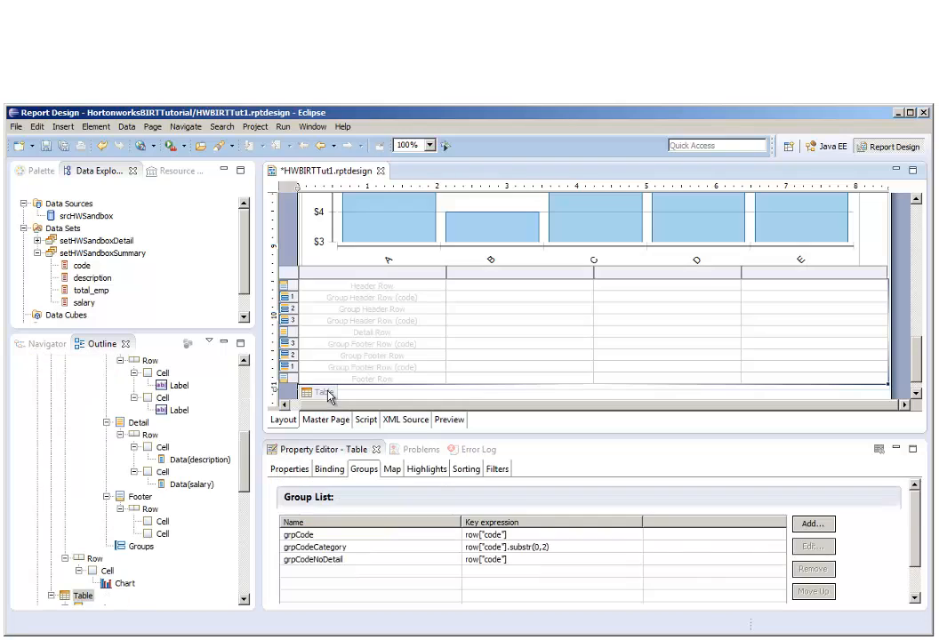
click(38, 241)
drag(81, 253, 313, 325)
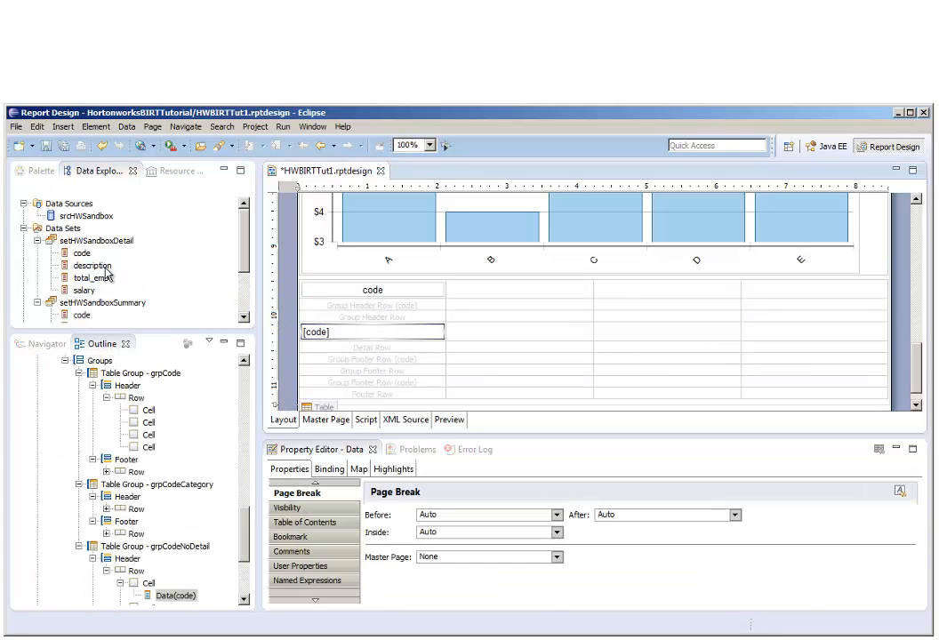
drag(92, 265, 498, 336)
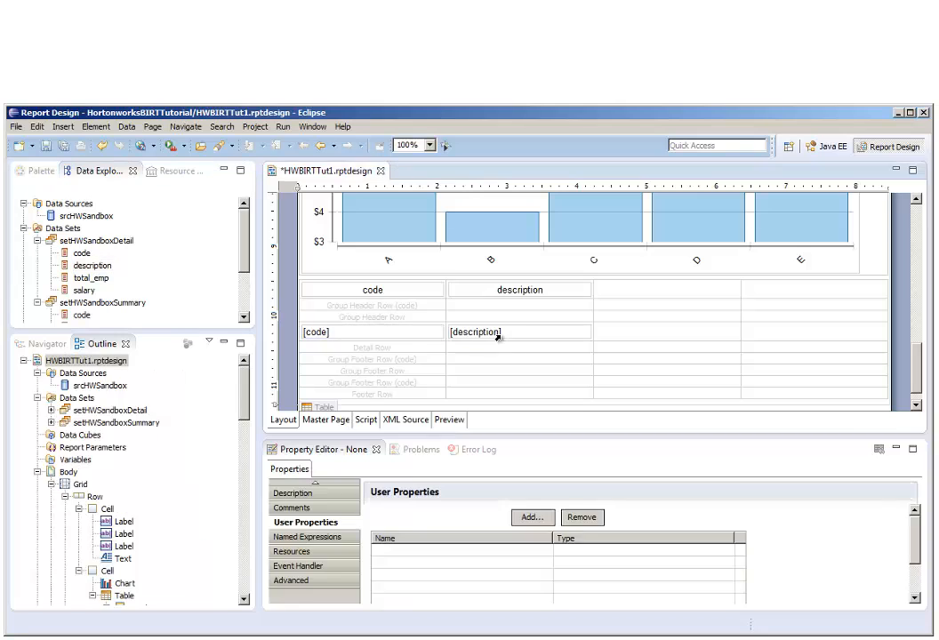
drag(91, 278, 660, 338)
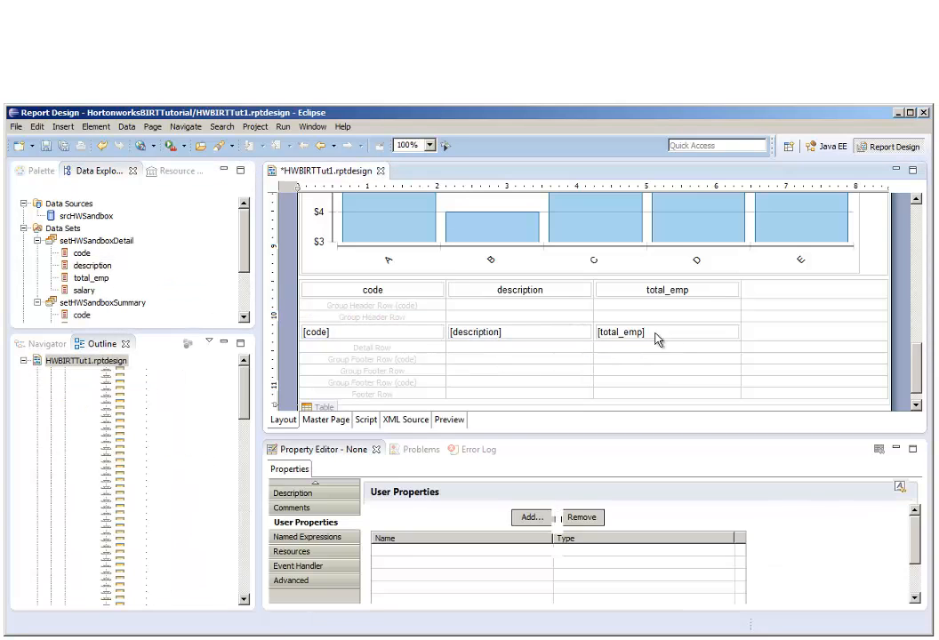
drag(89, 298, 796, 343)
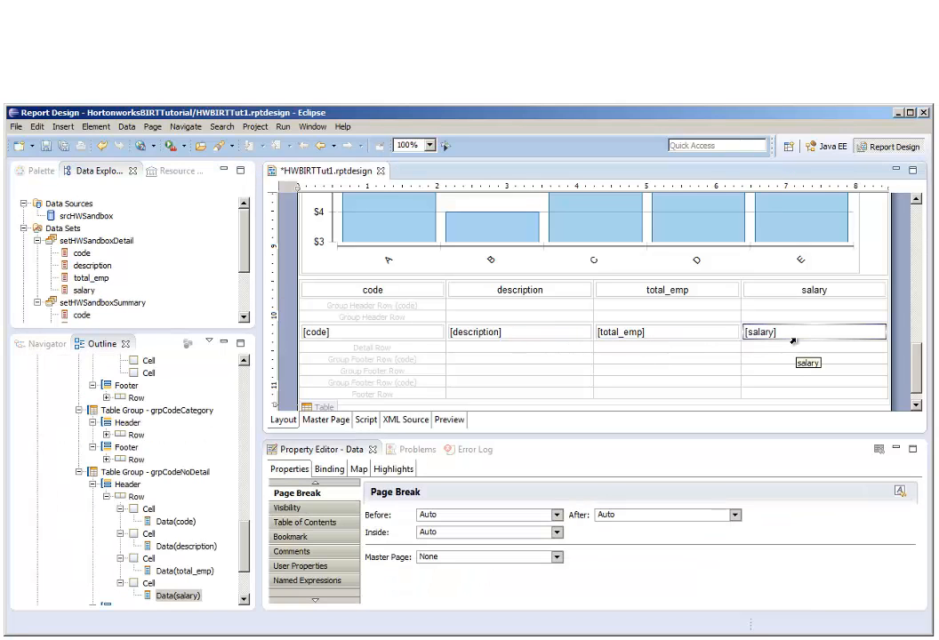
Hide the grpCode and grpCodeCategory group header rows of the detail table for all outputs.
click(399, 306)
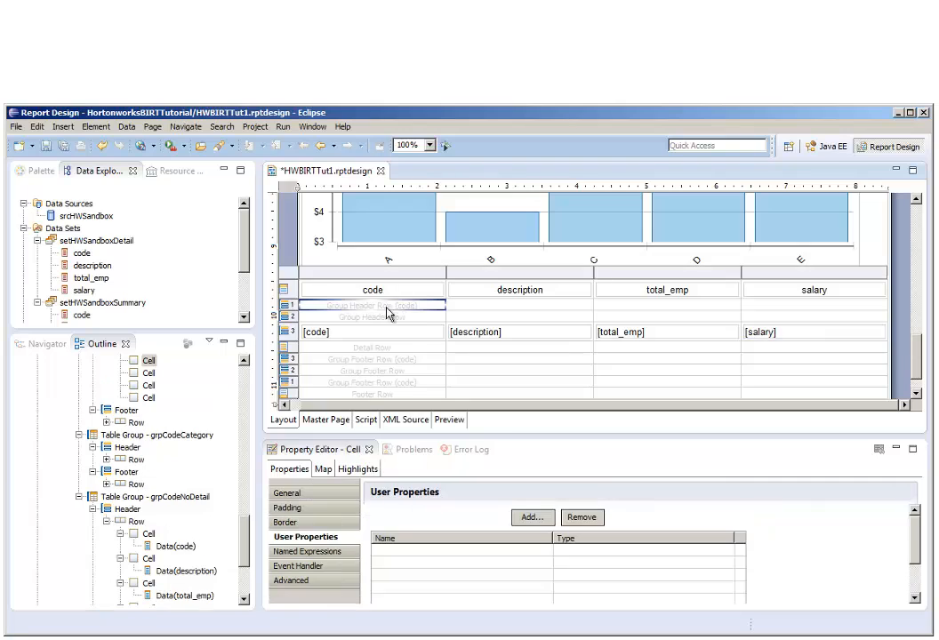
click(291, 307)
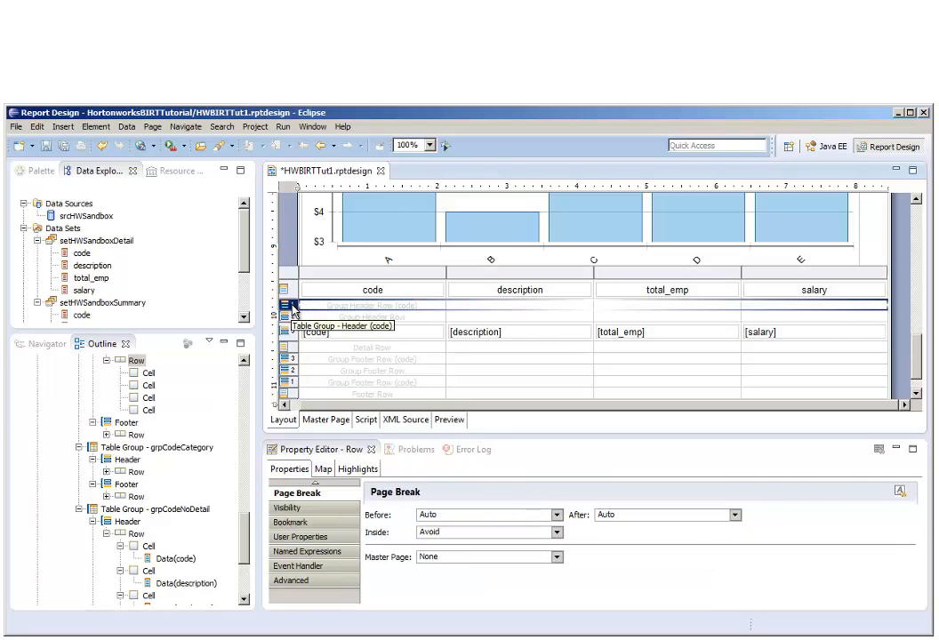
click(331, 511)
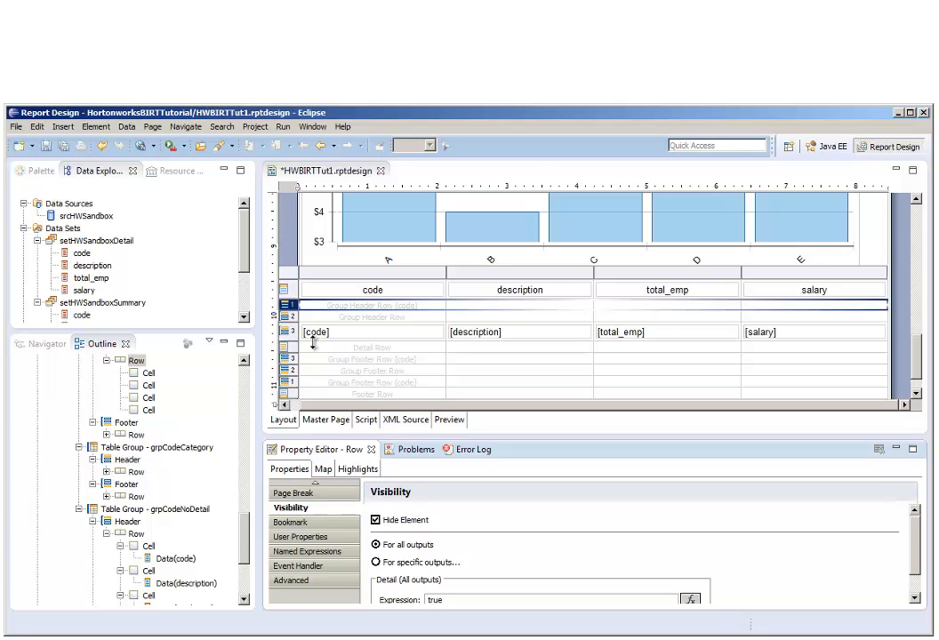
click(287, 317)
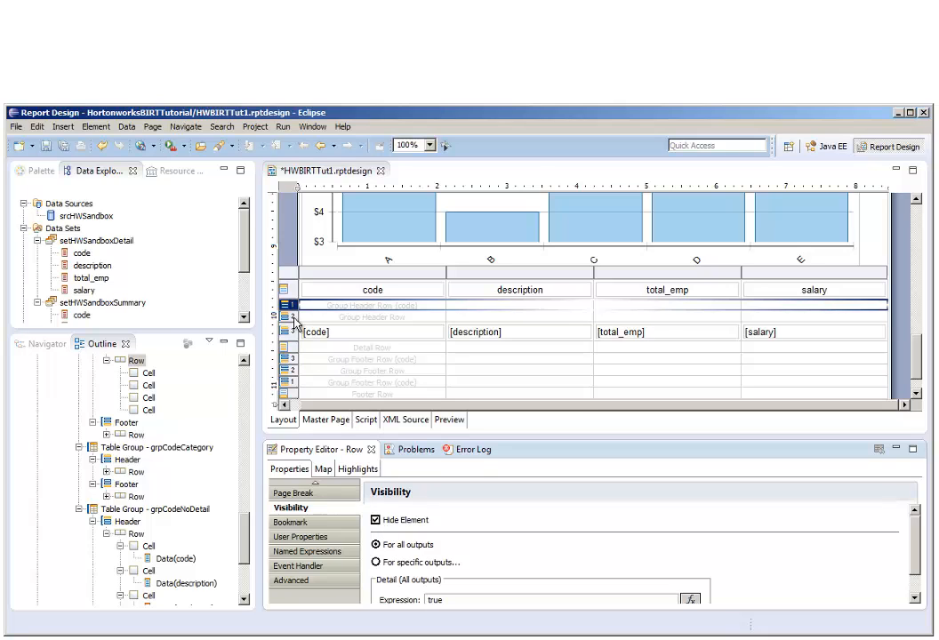
click(375, 520)
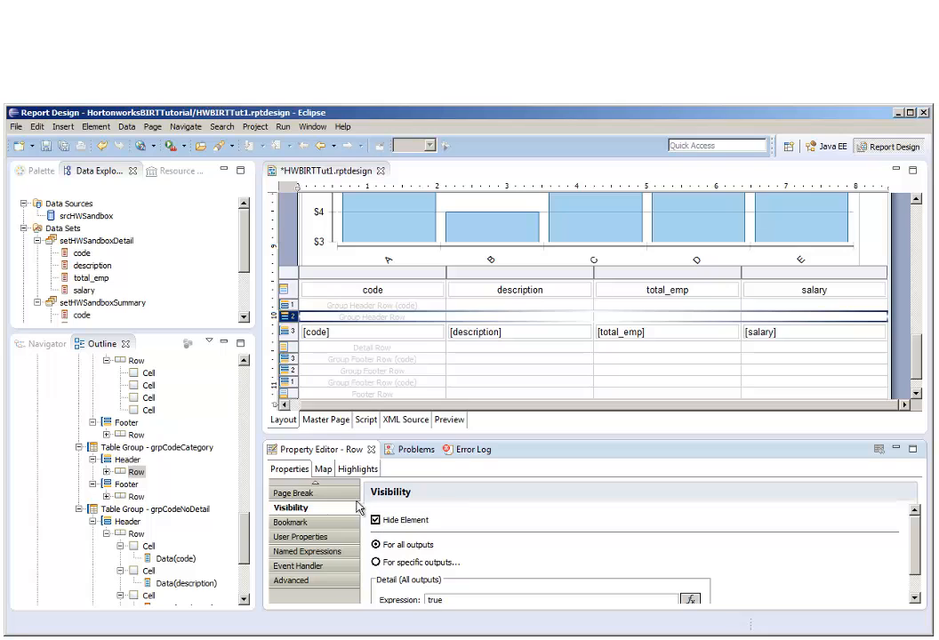
Hide the grpCodeNoDetail, grpCodeCategory and grpCode group footer rows of the detail table for all outputs.
click(289, 359)
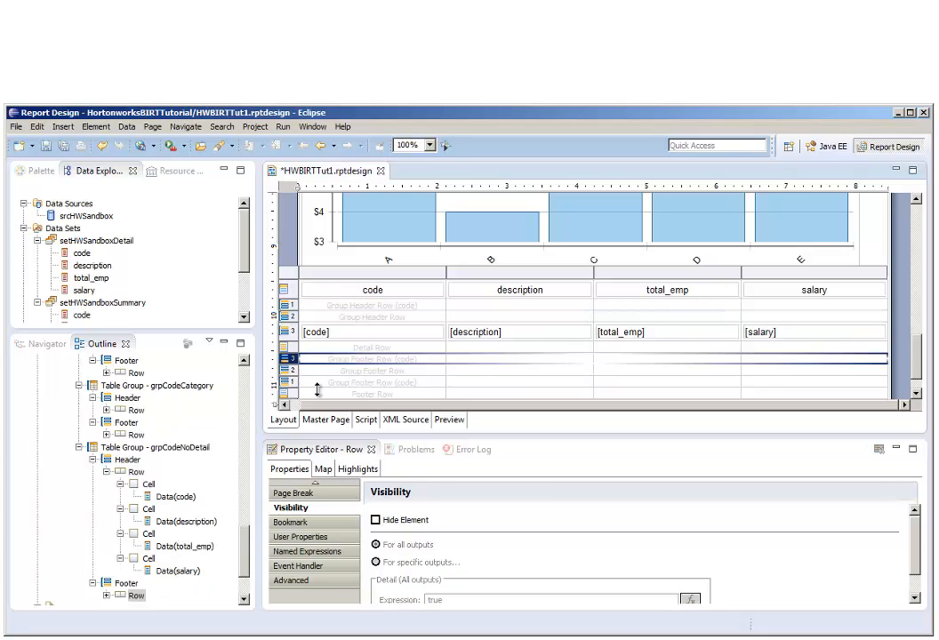
click(376, 520)
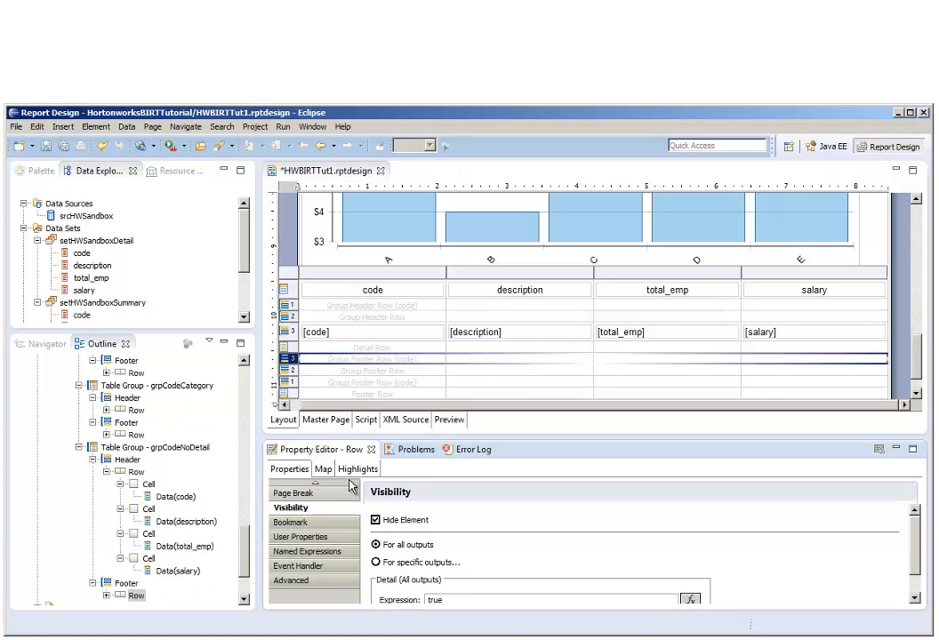
click(290, 370)
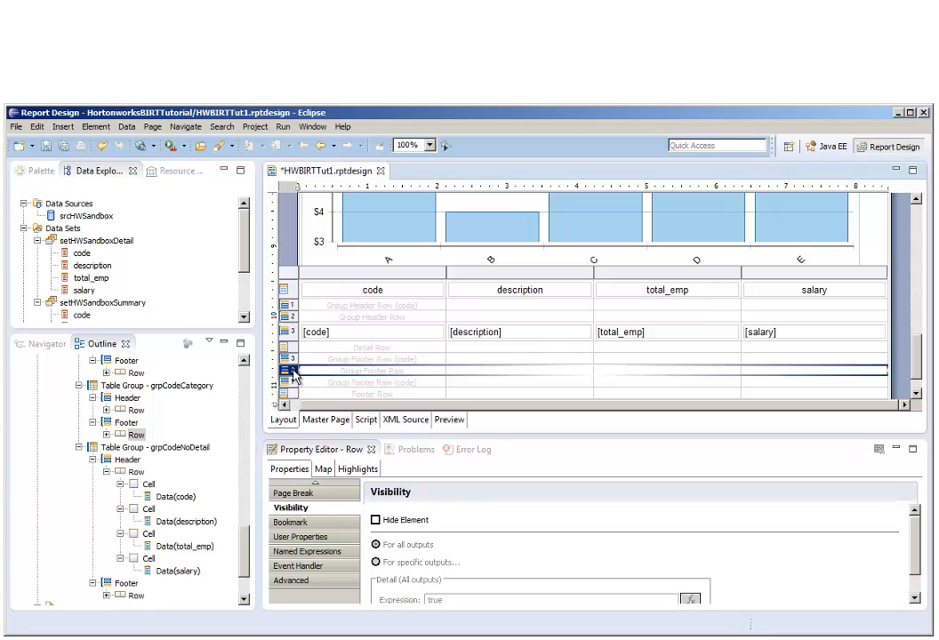
click(375, 520)
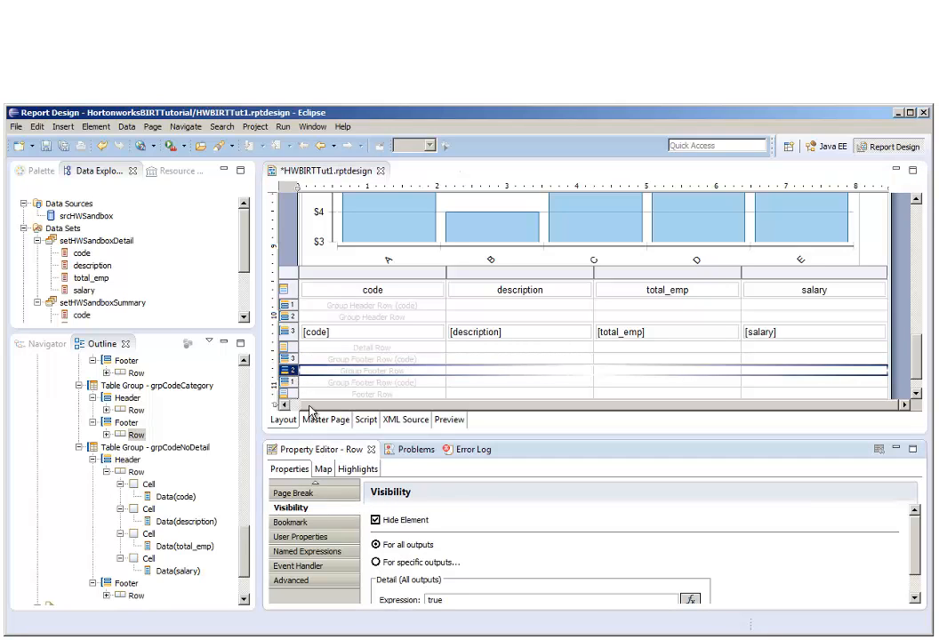
click(293, 383)
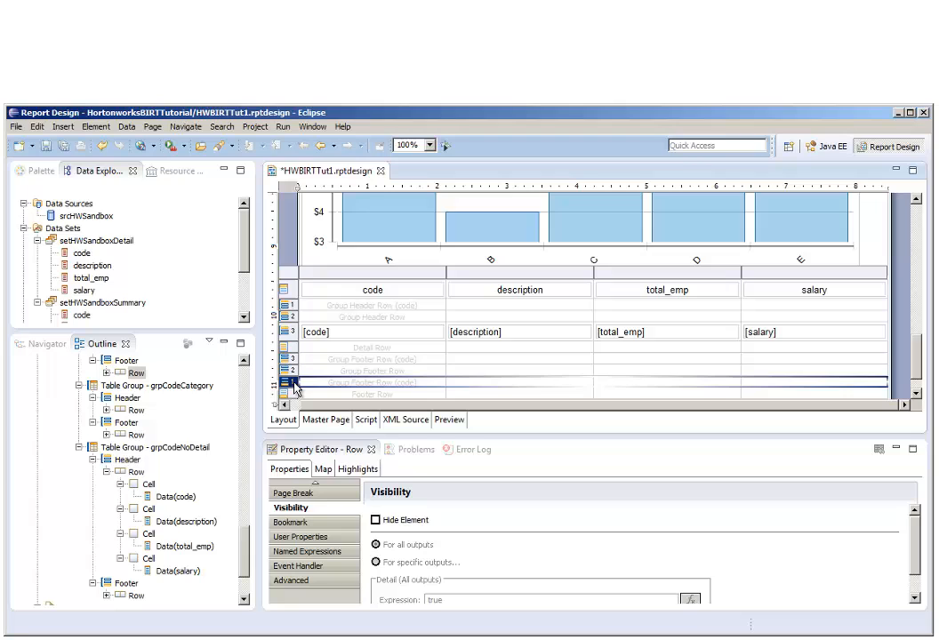
click(375, 522)
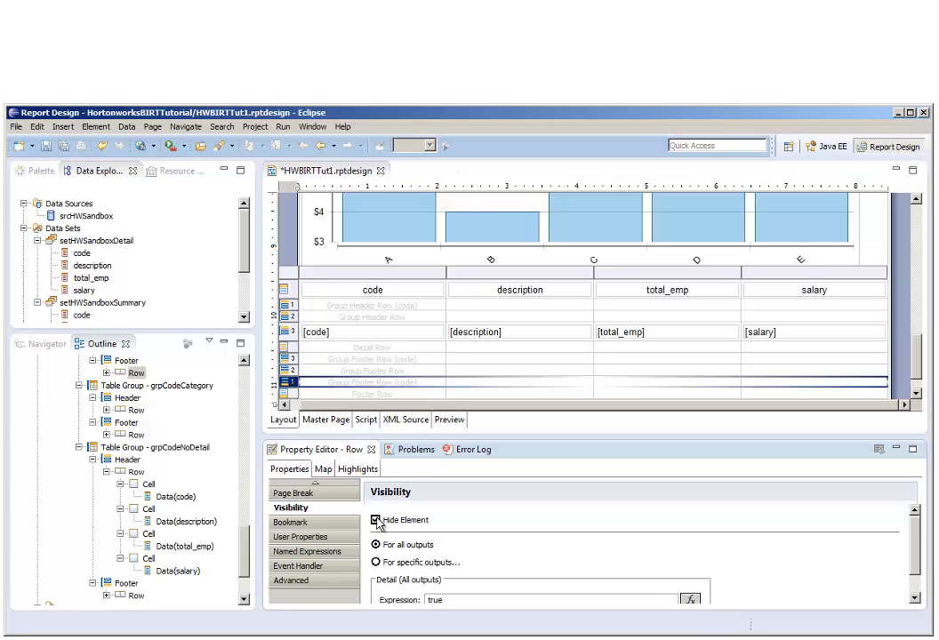
Hide the detail table's code column for all outputs and save the report.
click(387, 274)
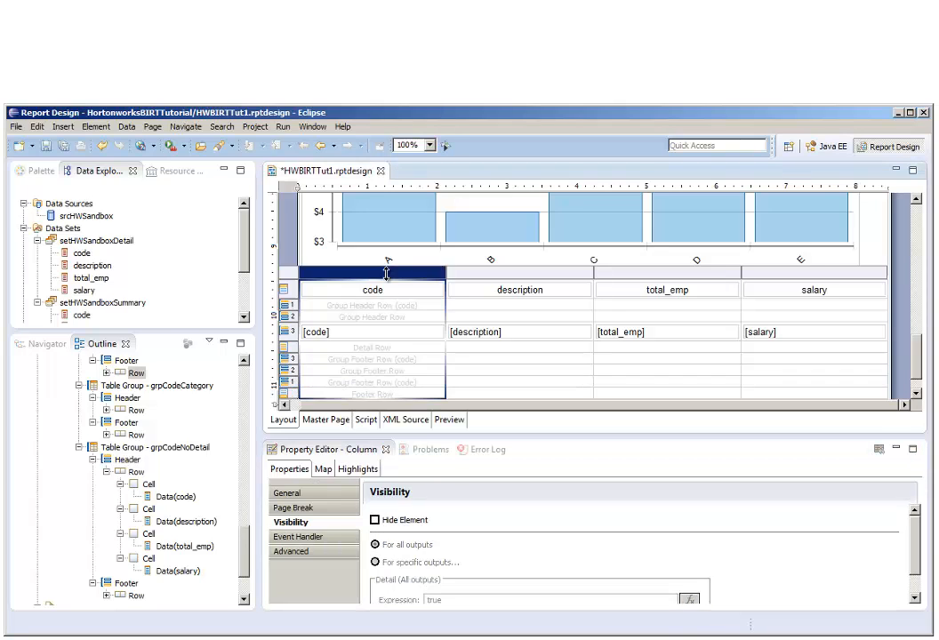
click(375, 521)
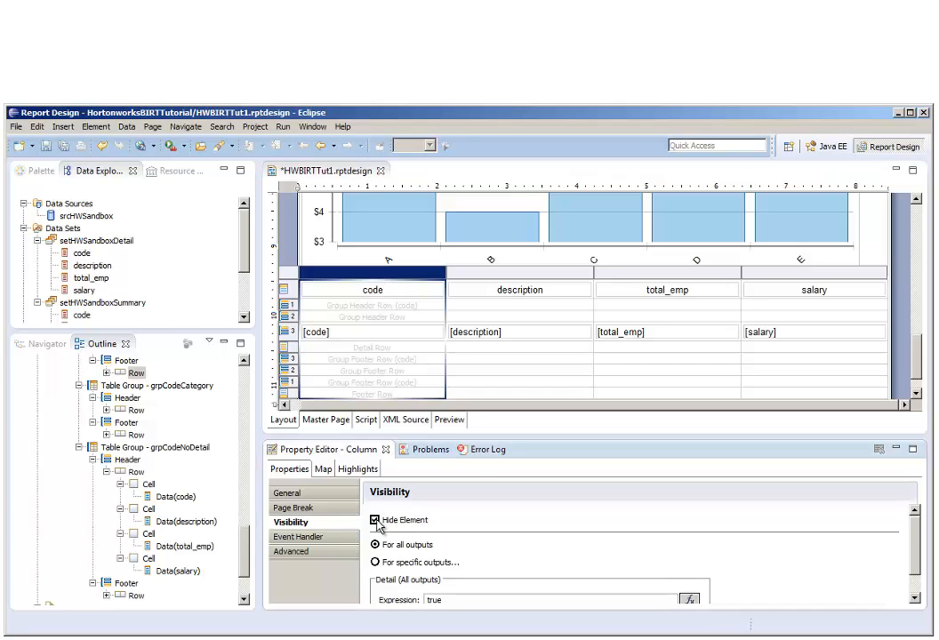
click(64, 146)
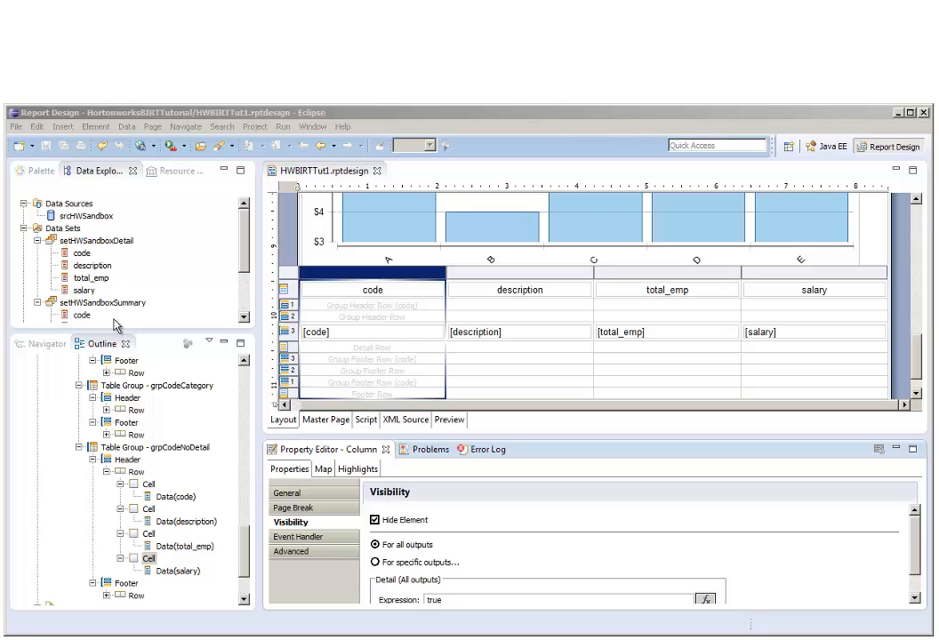
Set the background color of the salary cell in the grpCodeNoDetail header row to light yellow.
click(150, 559)
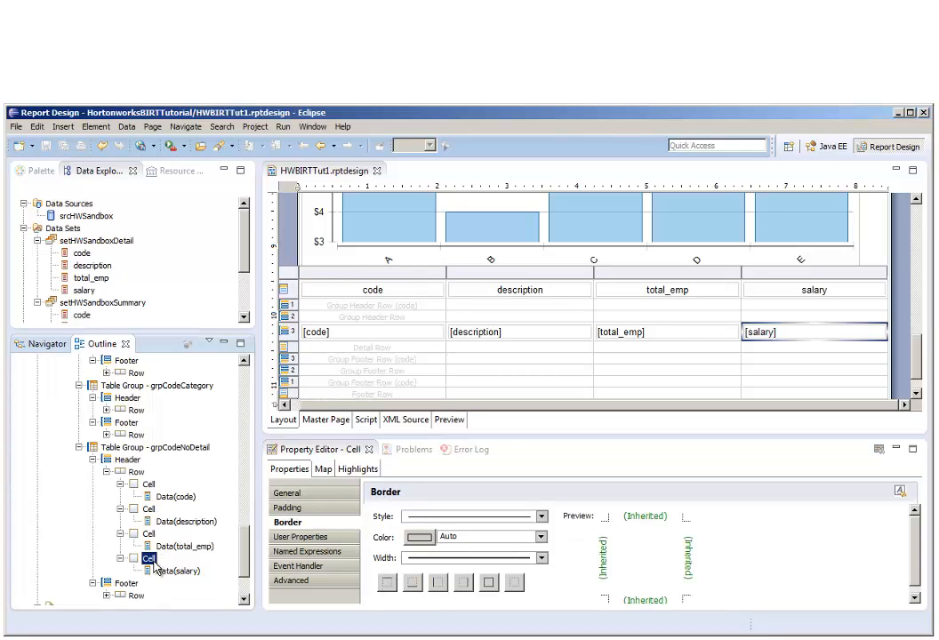
click(318, 496)
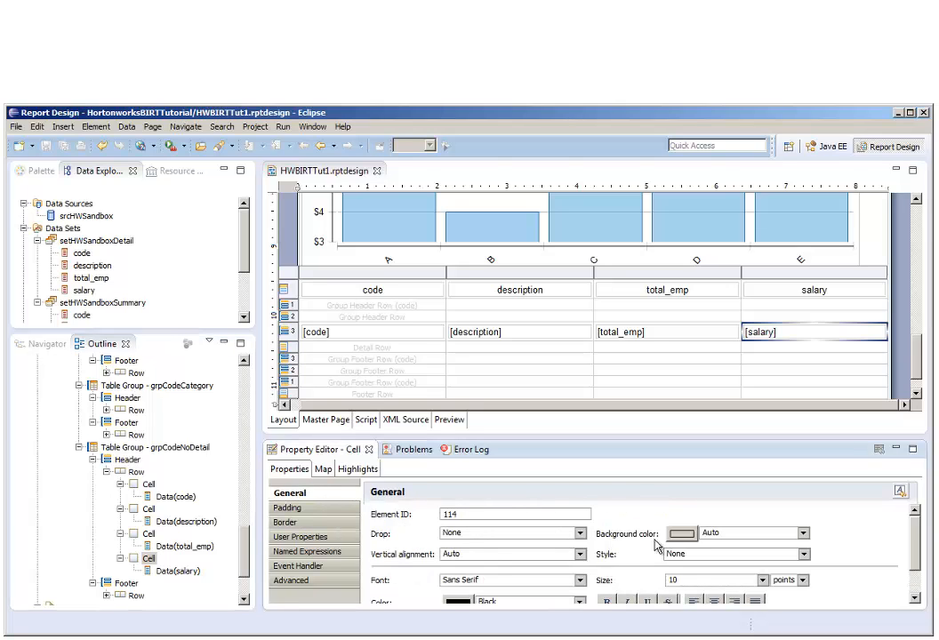
click(681, 536)
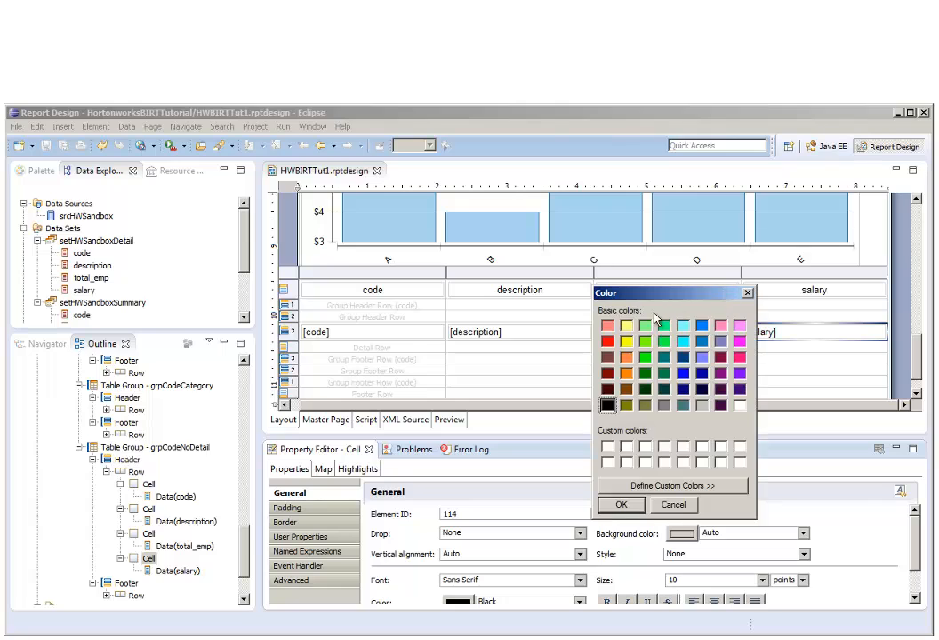
click(629, 328)
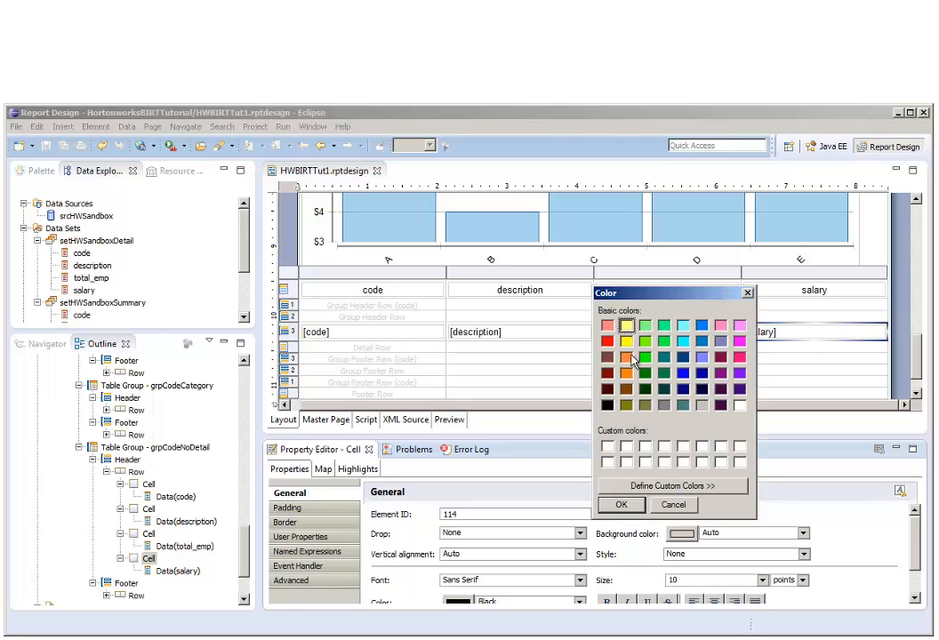
click(622, 504)
Add a highlight to the salary cell for row["salary"] Top percent 25 with a light green RGB(128,255,128) background.
click(357, 468)
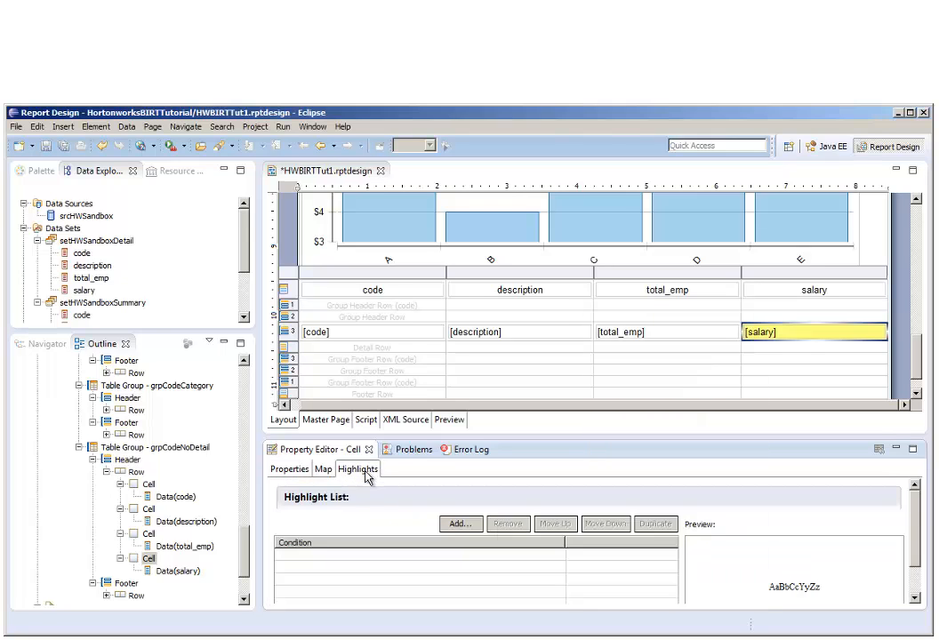
click(459, 524)
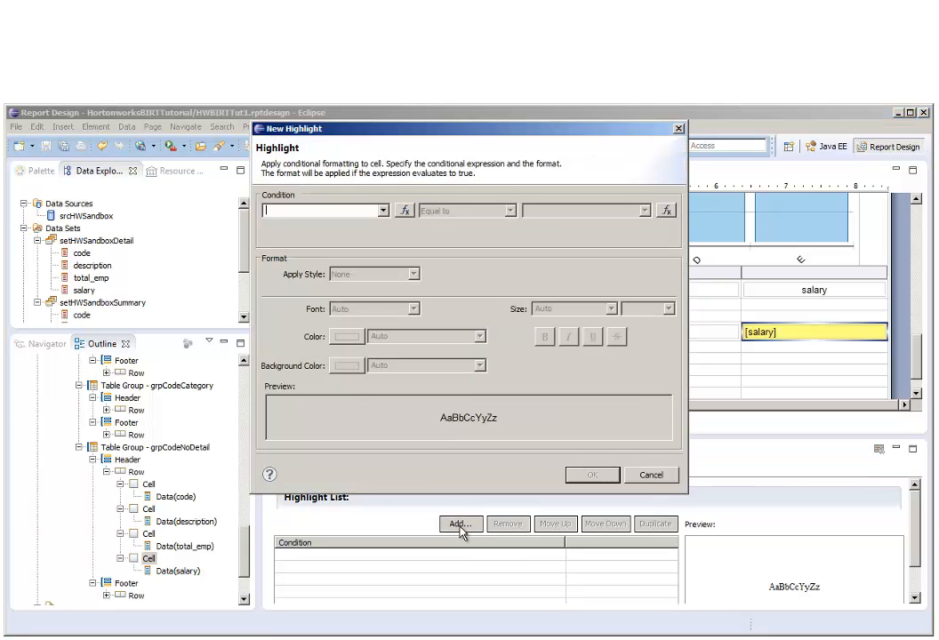
click(384, 211)
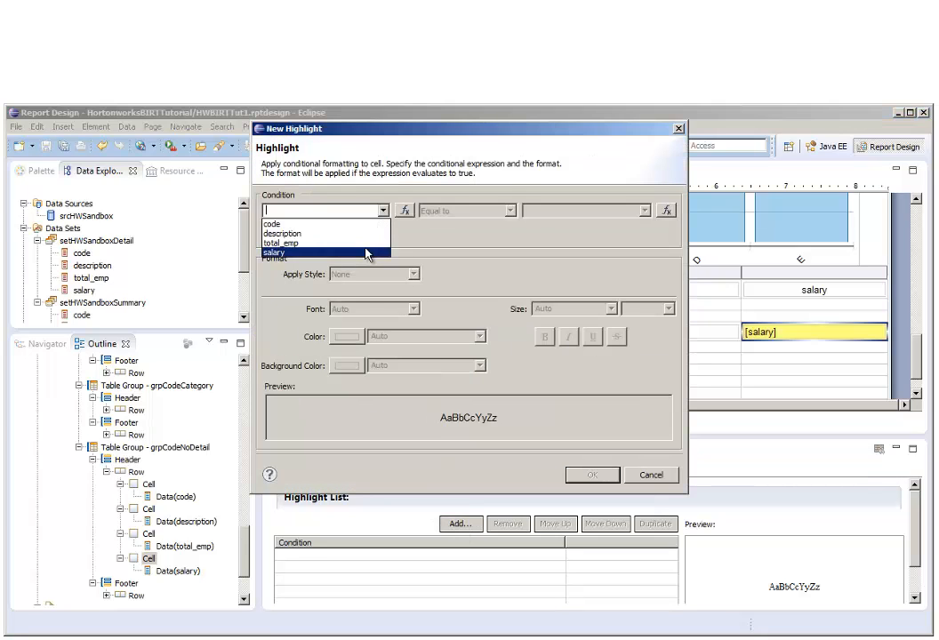
click(367, 253)
click(510, 212)
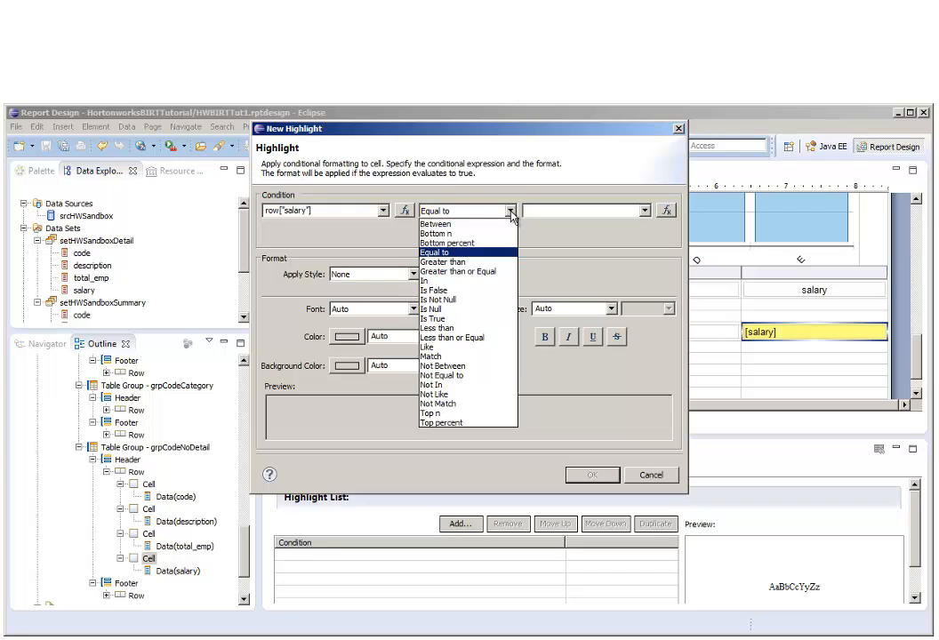
click(493, 423)
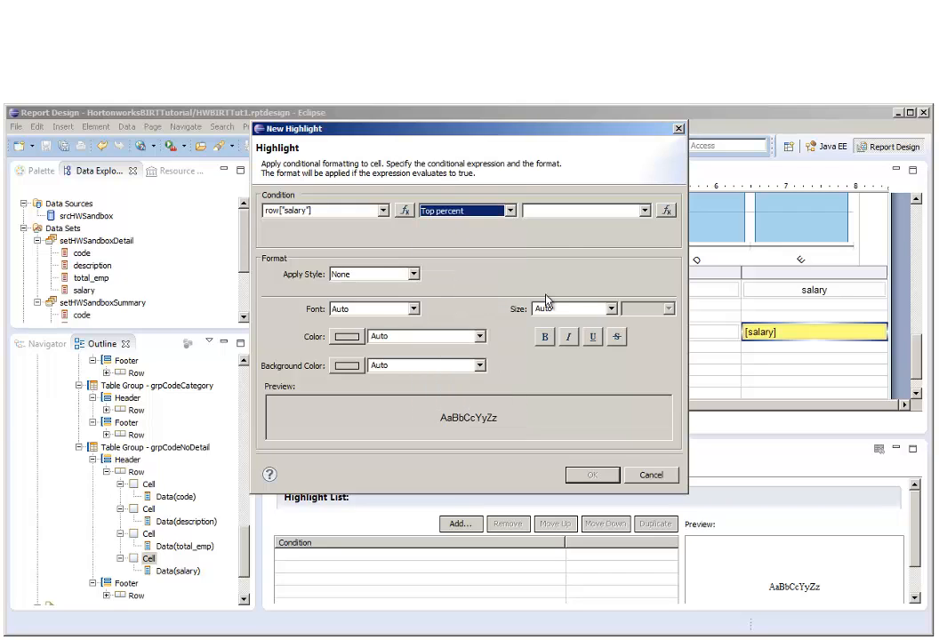
click(558, 212)
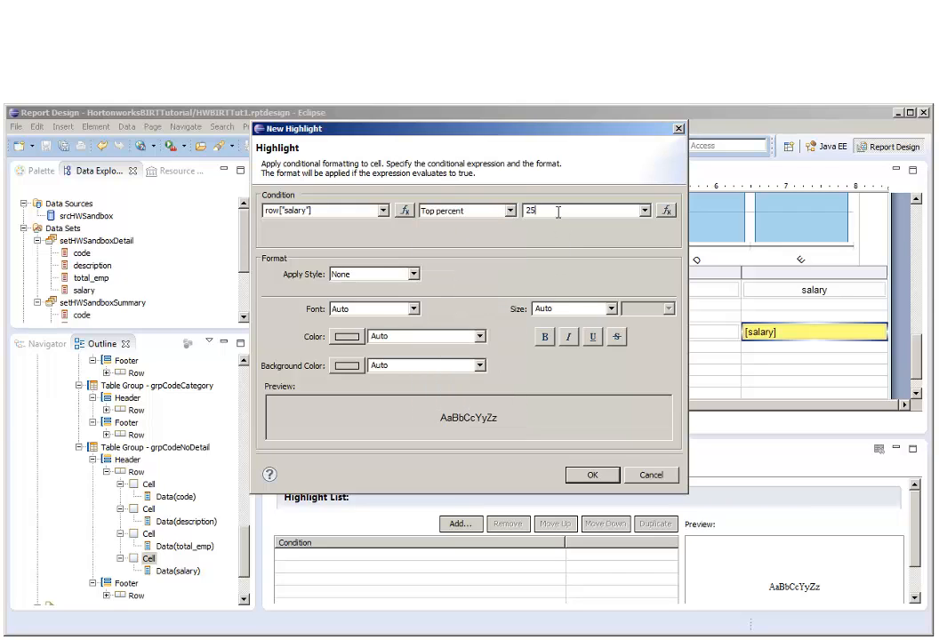
click(347, 365)
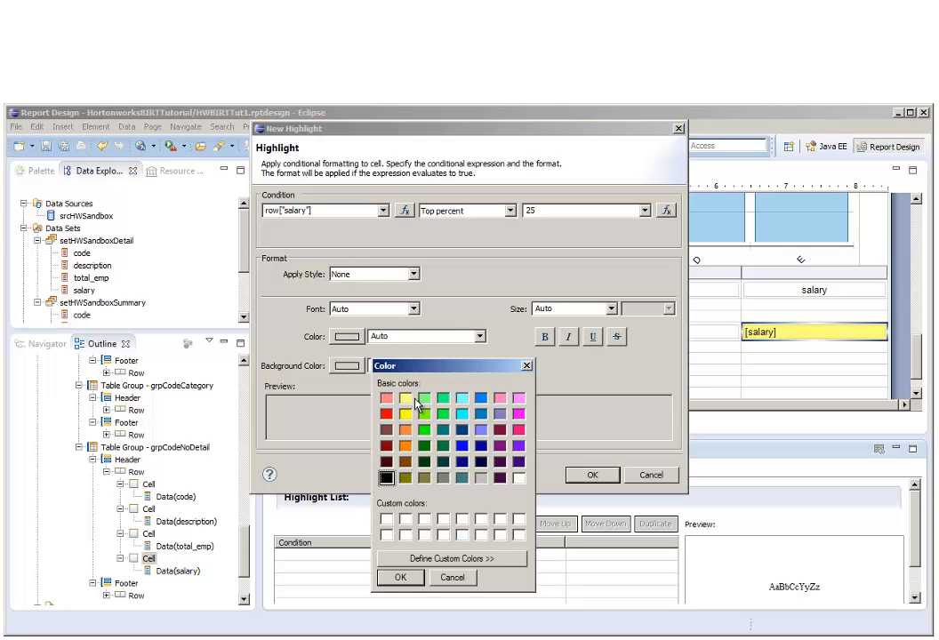
click(424, 397)
click(400, 577)
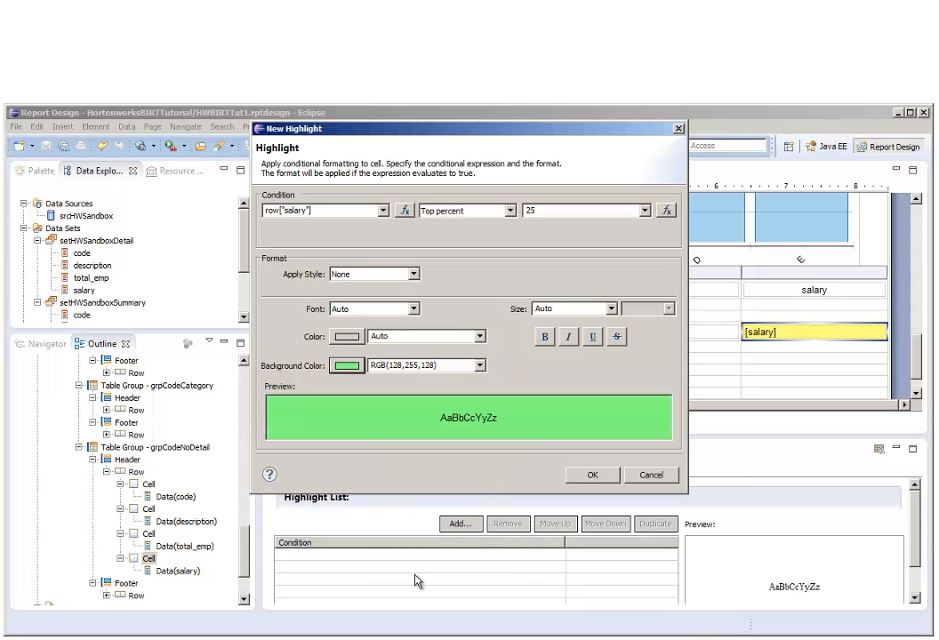
click(592, 475)
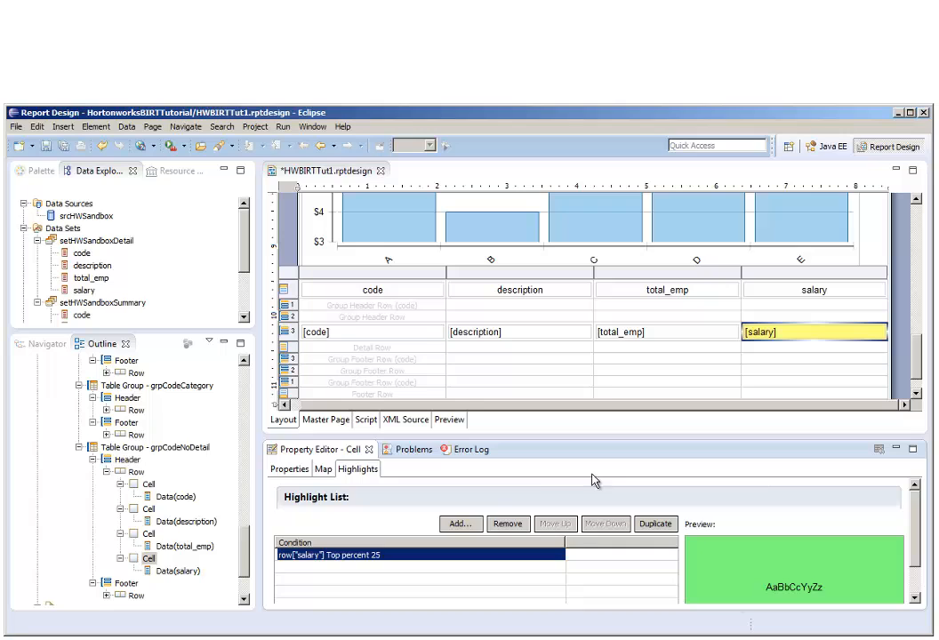
Add a highlight to the salary cell for row["salary"] Bottom percent 25 with a light red RGB(255,128,128) background.
click(459, 524)
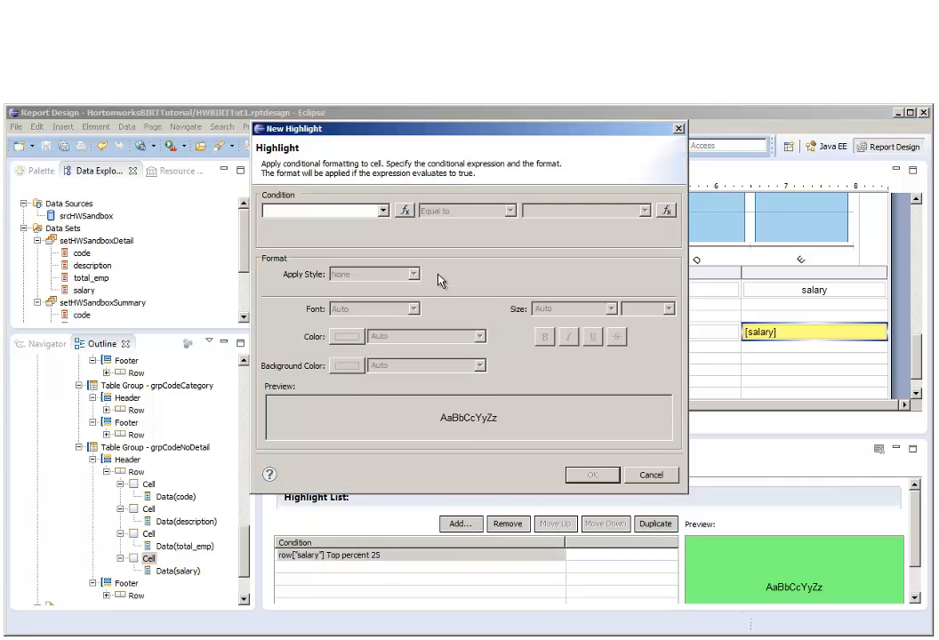
click(383, 210)
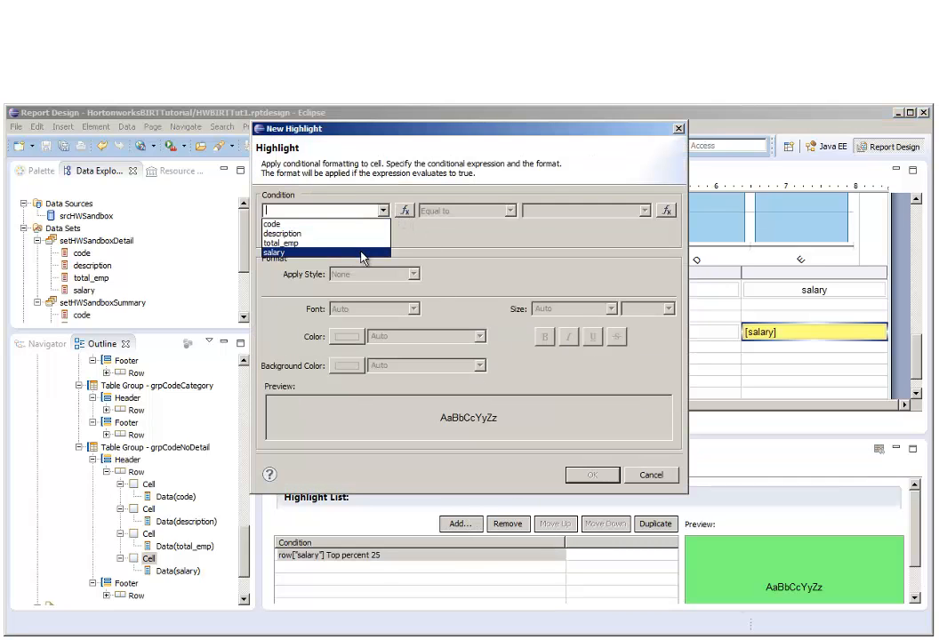
click(369, 248)
click(511, 211)
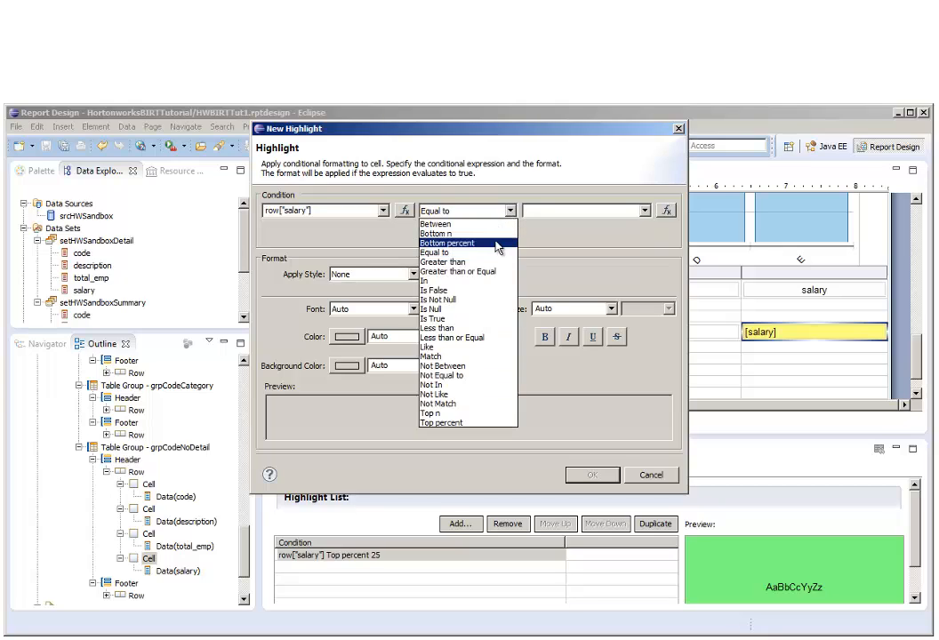
click(498, 241)
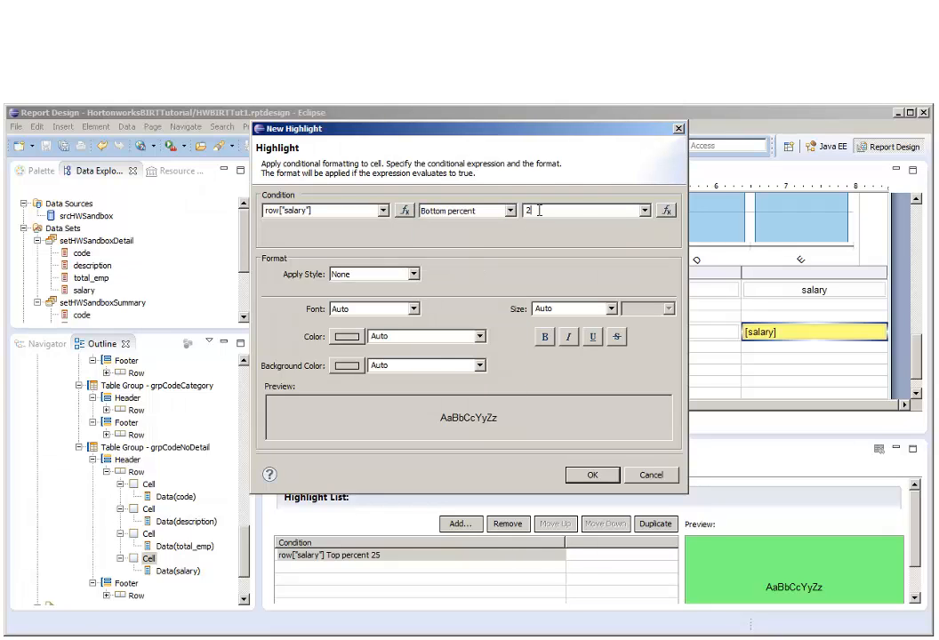
click(539, 210)
text(25)
click(352, 365)
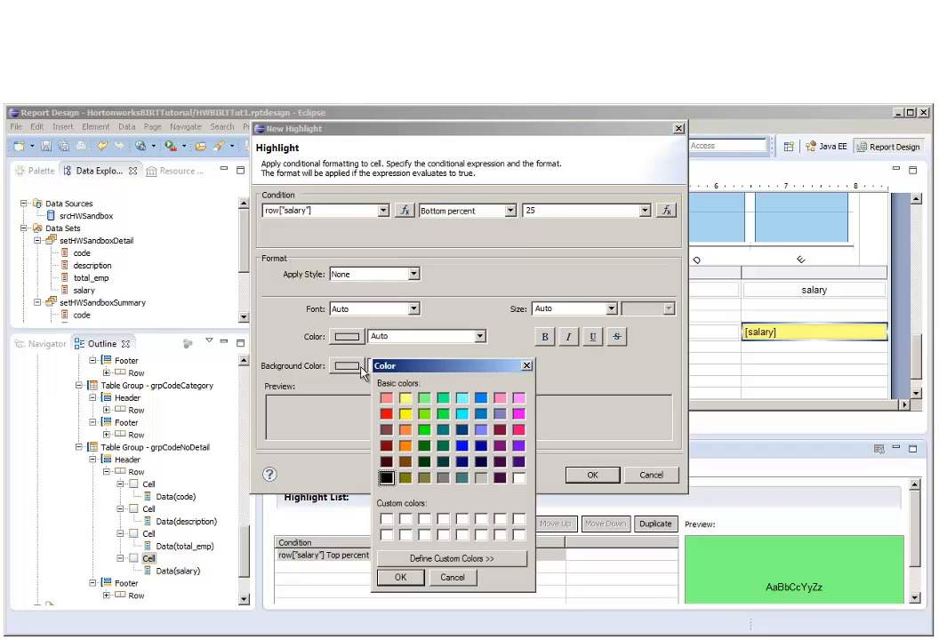
click(411, 579)
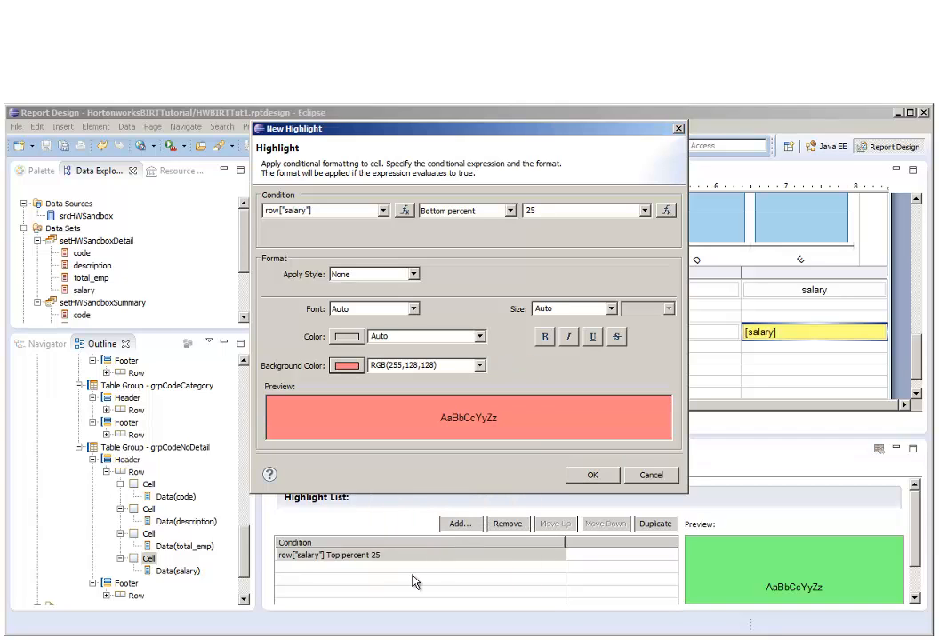
click(592, 477)
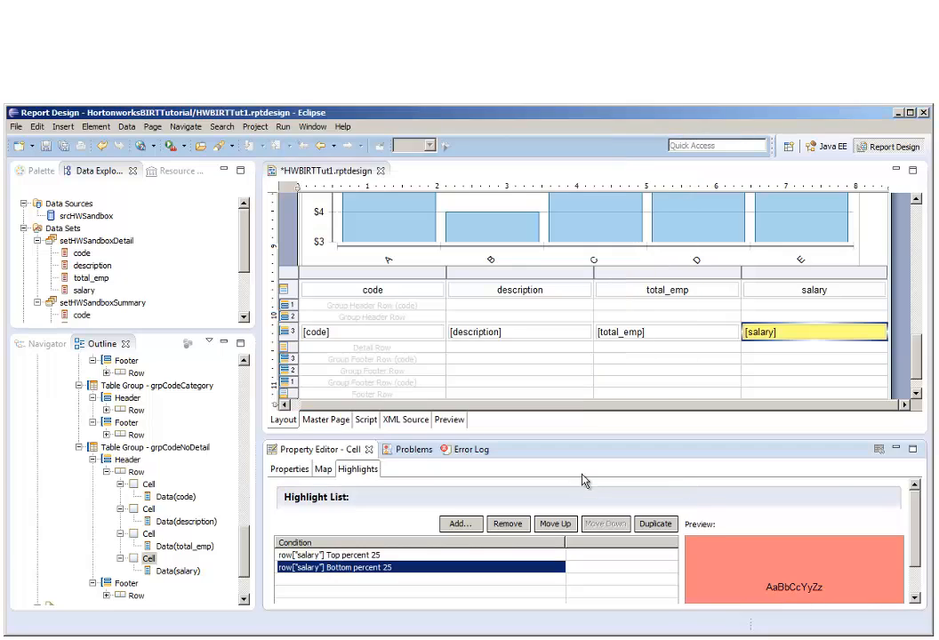
Start another salary cell highlight with the condition row["code"].substr(3,4) Match "0000".
click(467, 529)
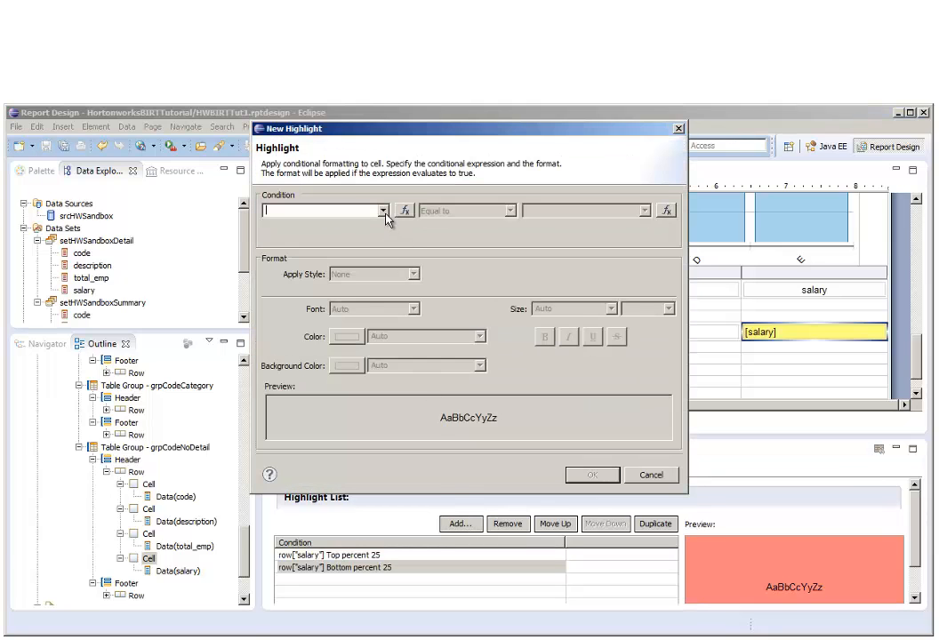
click(383, 211)
click(275, 219)
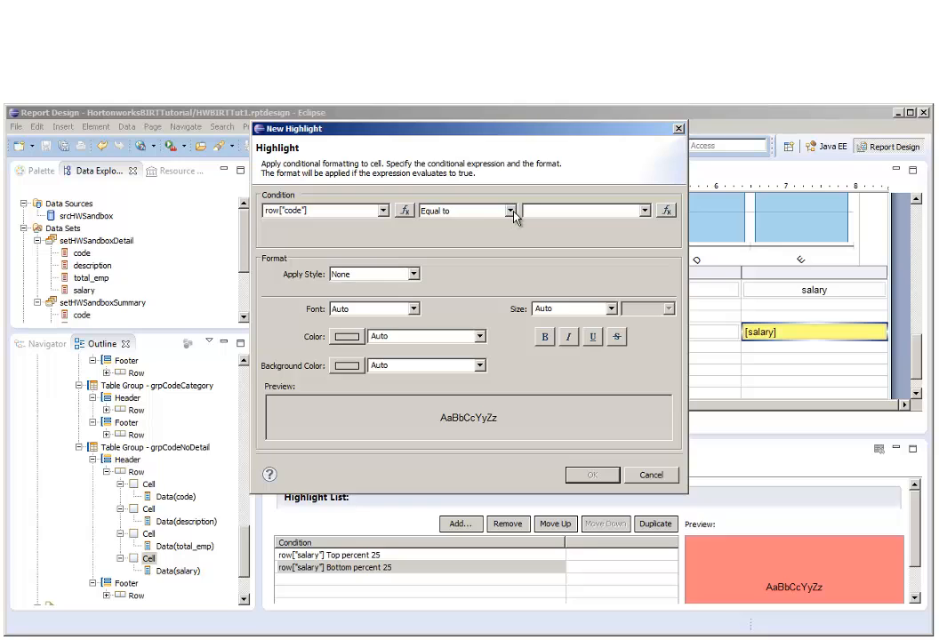
click(373, 210)
text(.substr(3,4)
click(511, 211)
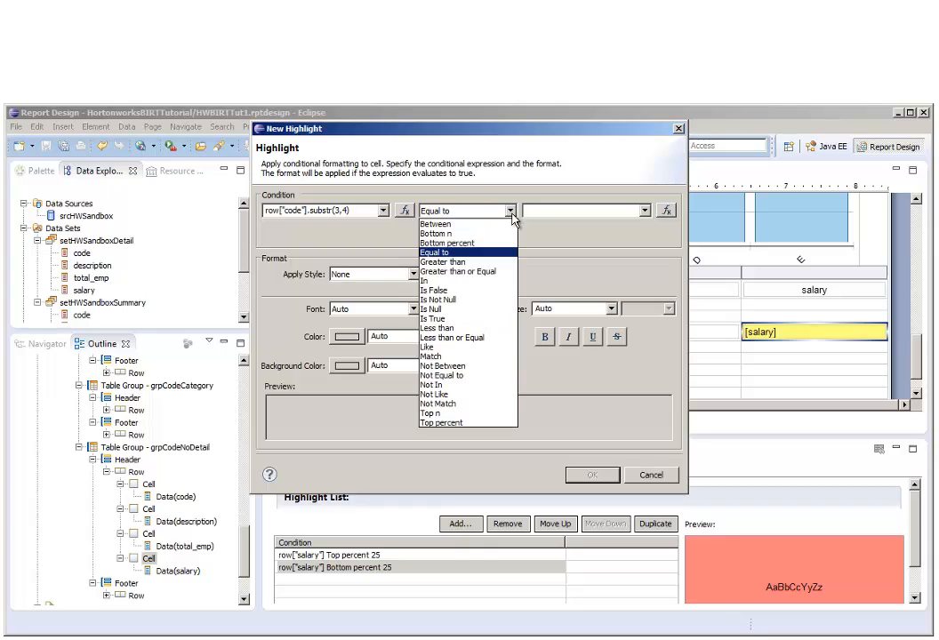
click(490, 356)
click(542, 211)
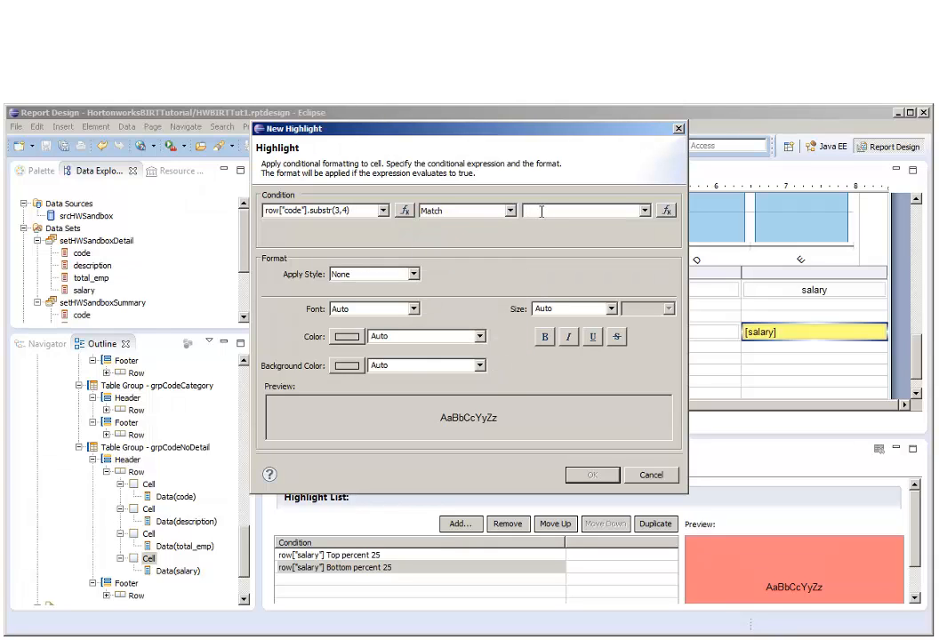
text("0000")
Format the "0000" code highlight with bold white text on a gray background and add it to the salary cell.
click(347, 336)
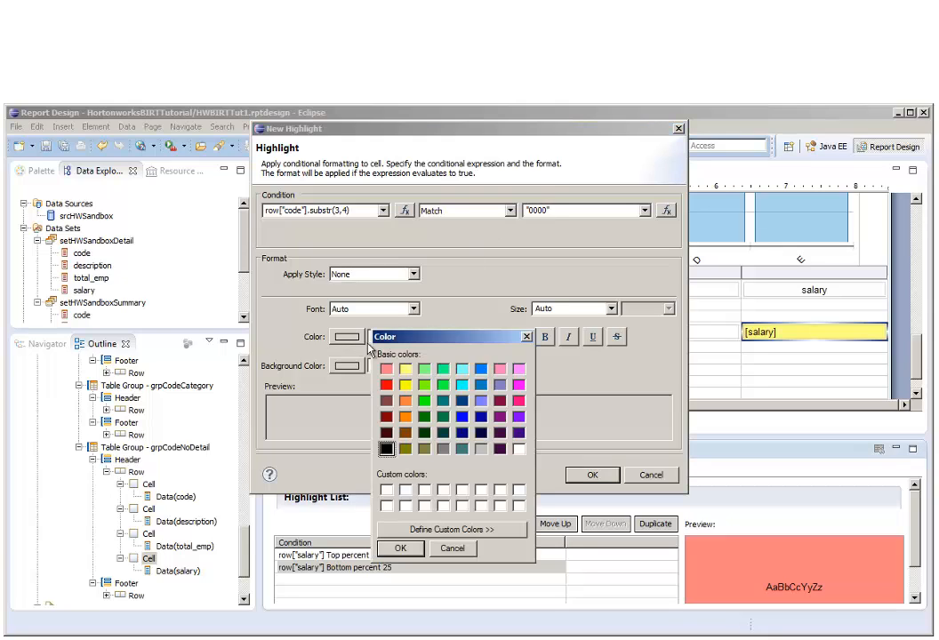
click(520, 451)
click(400, 548)
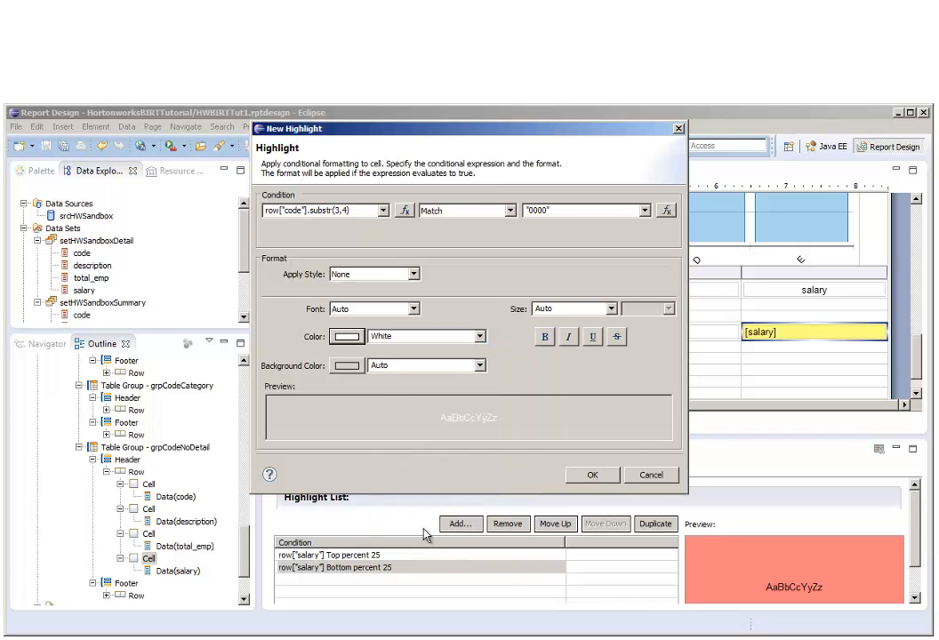
click(546, 337)
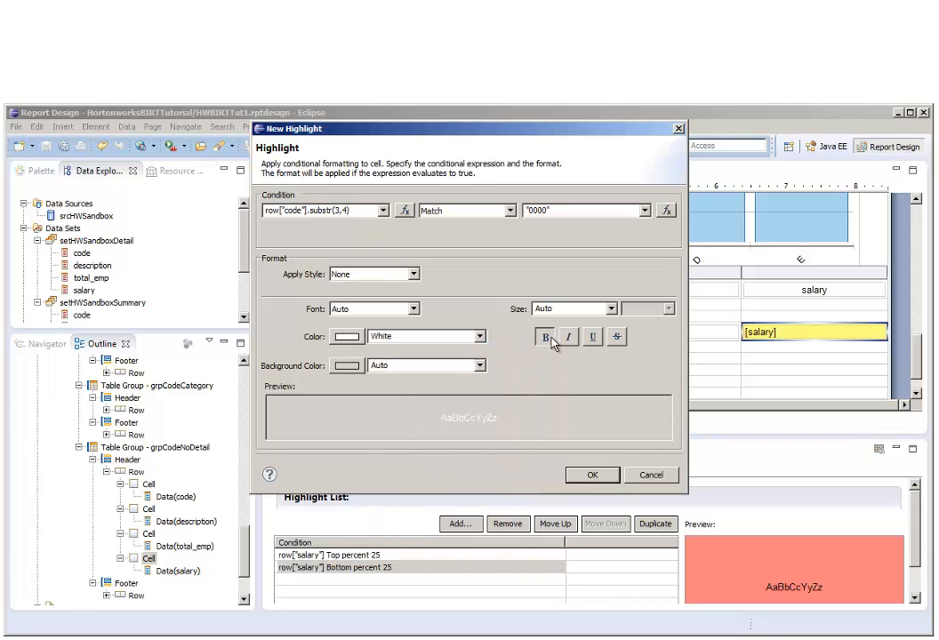
click(350, 367)
click(443, 478)
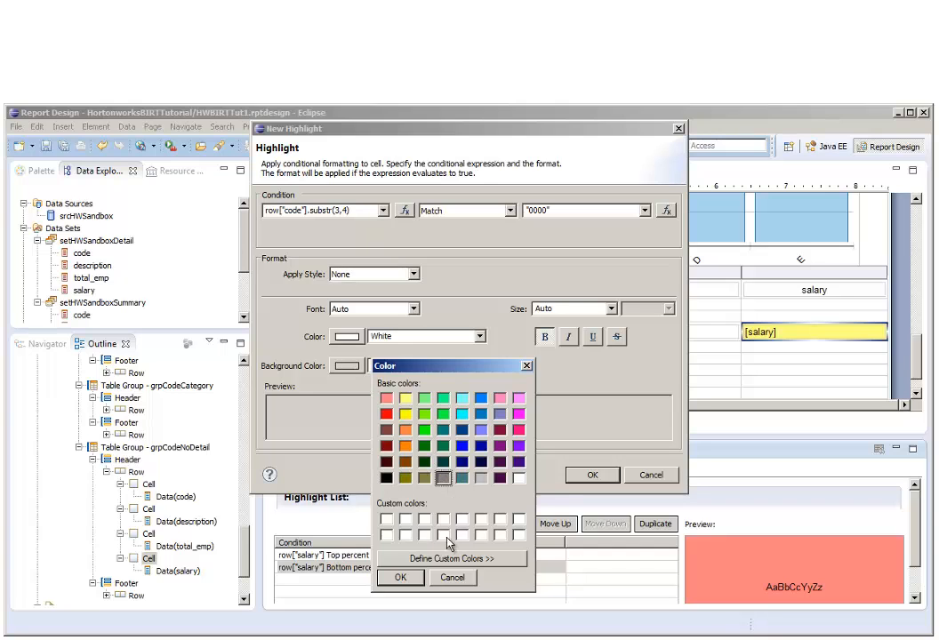
click(404, 577)
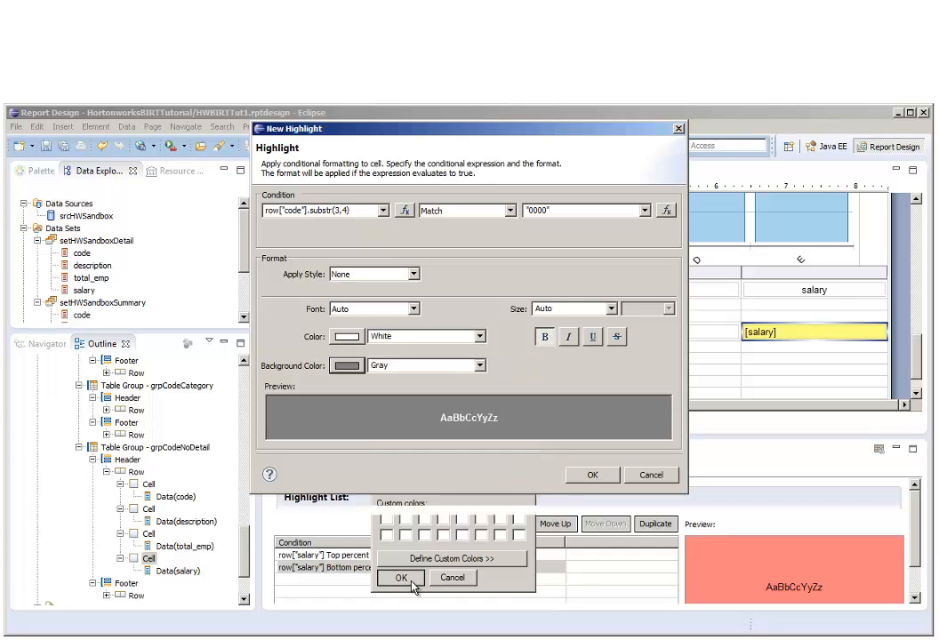
click(590, 476)
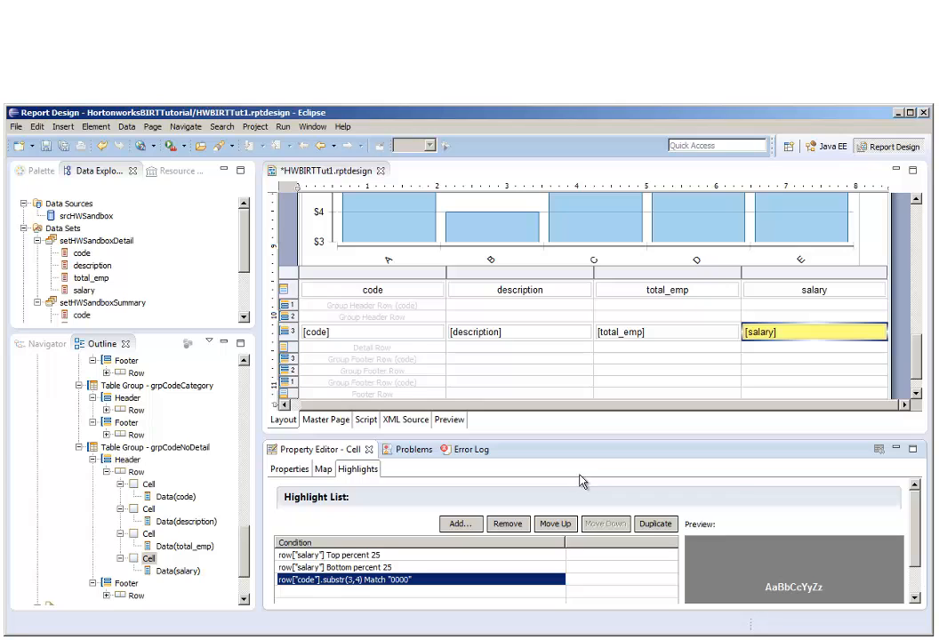
Set the background color of the total_emp cell in the grpCodeNoDetail header row to light yellow RGB(255,255,128).
click(149, 533)
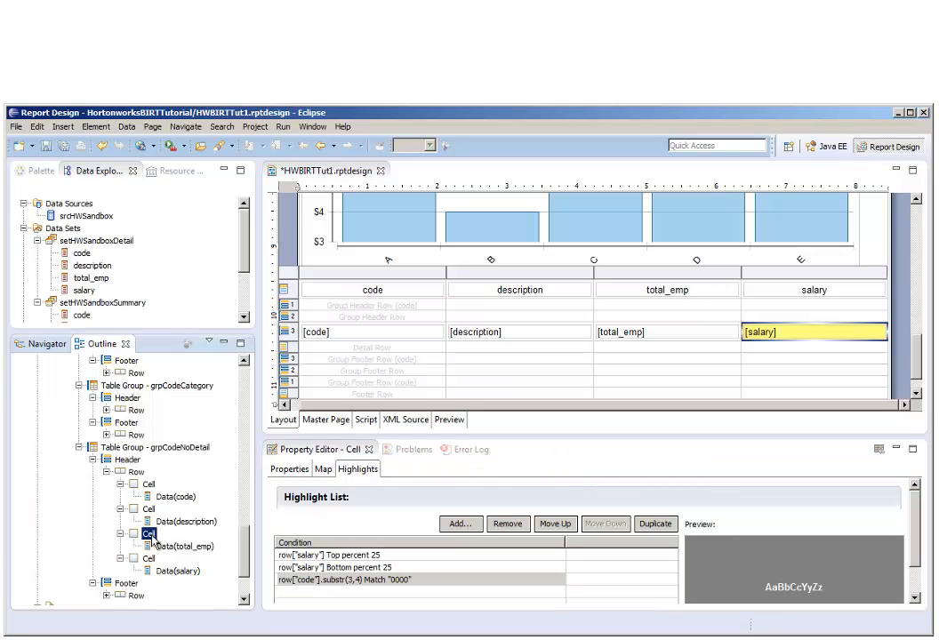
click(294, 470)
click(687, 536)
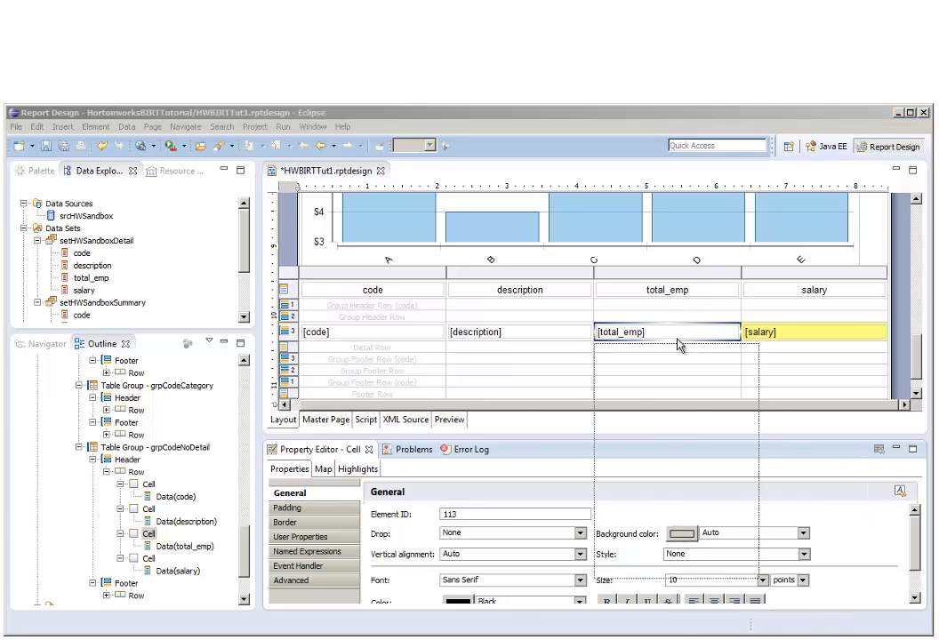
click(534, 346)
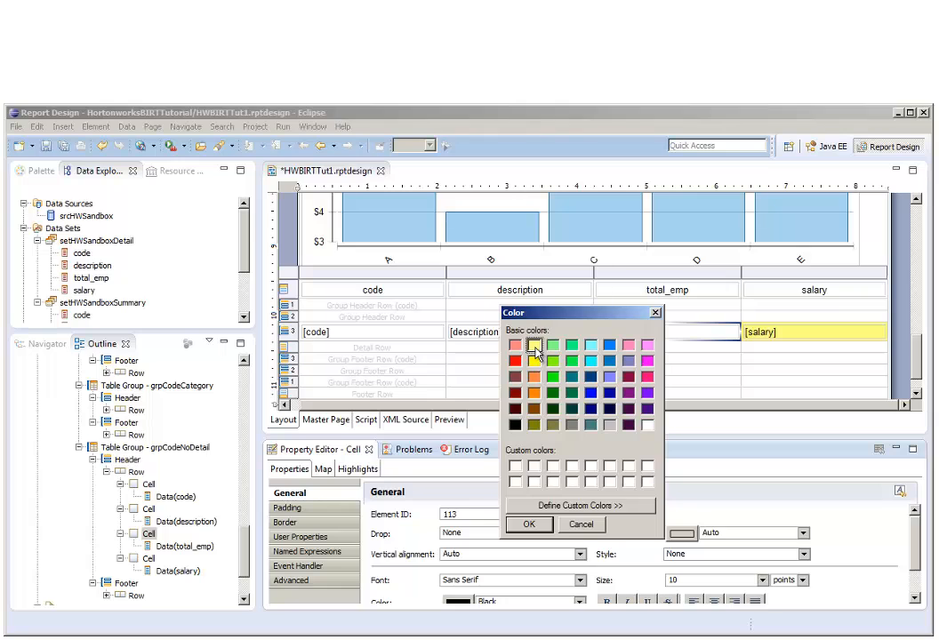
click(529, 525)
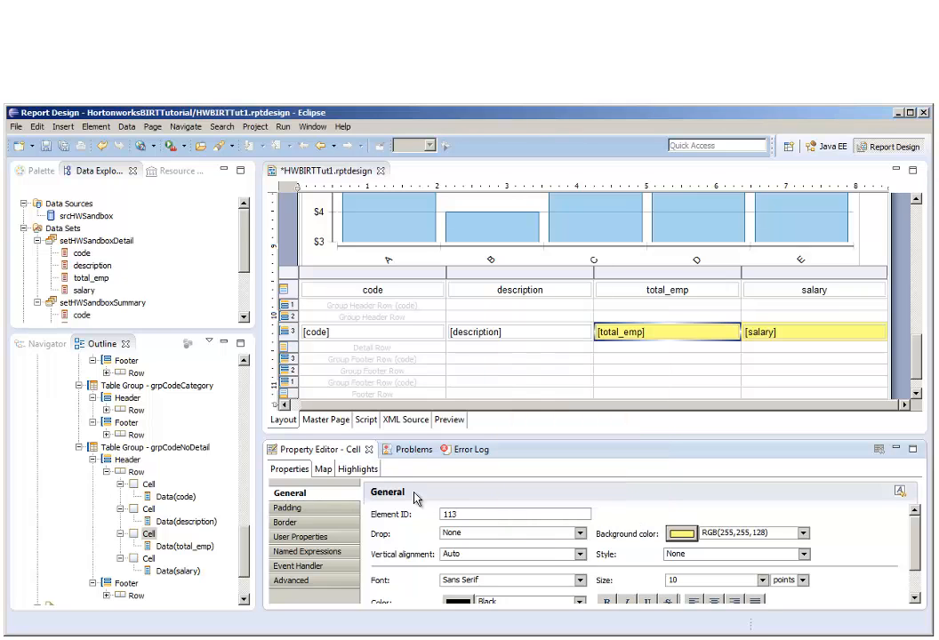
Add a highlight to the total_emp cell for row["total_emp"] Top percent 25 with a light red RGB(255,128,128) background.
click(359, 469)
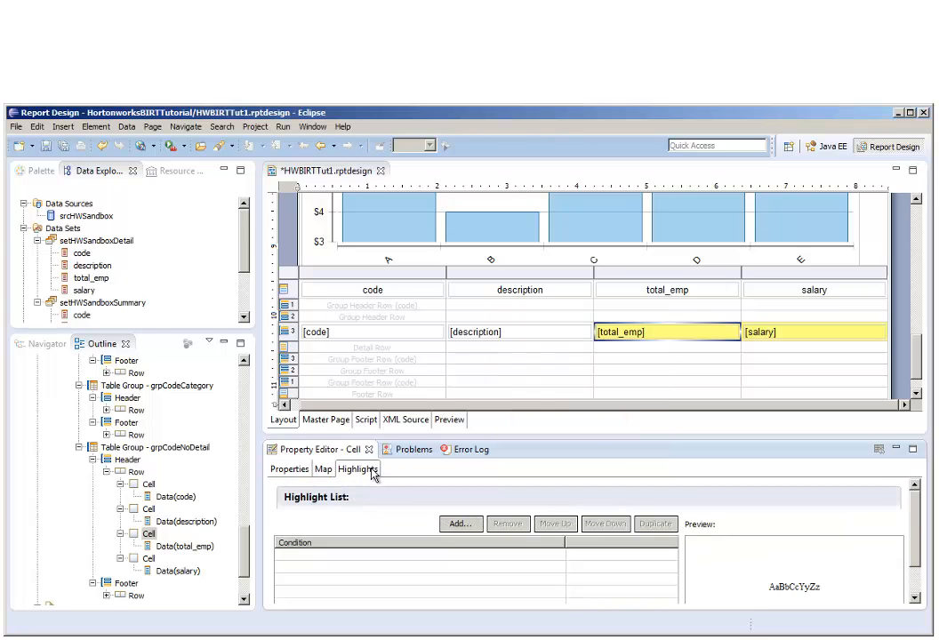
click(458, 524)
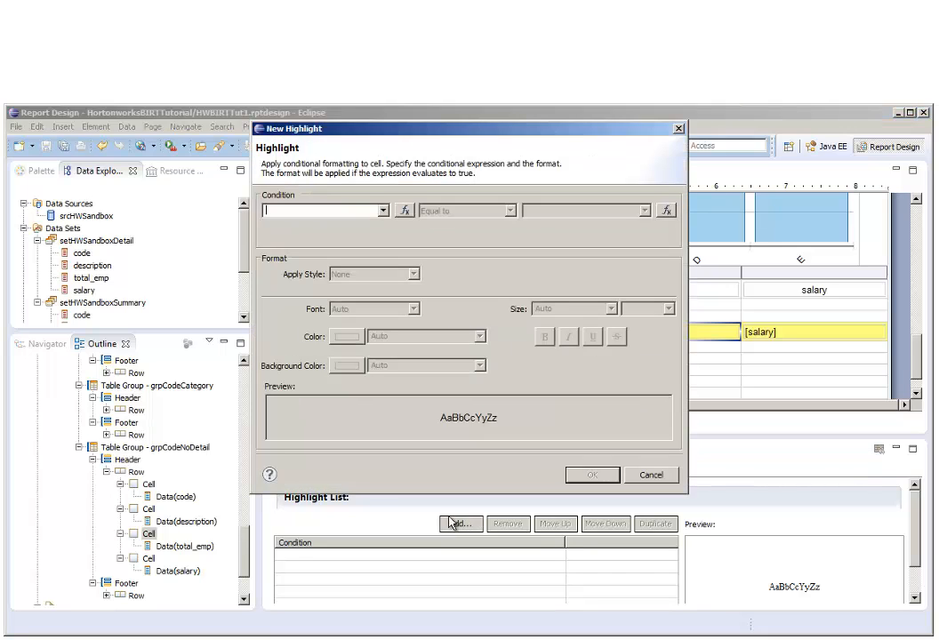
click(384, 212)
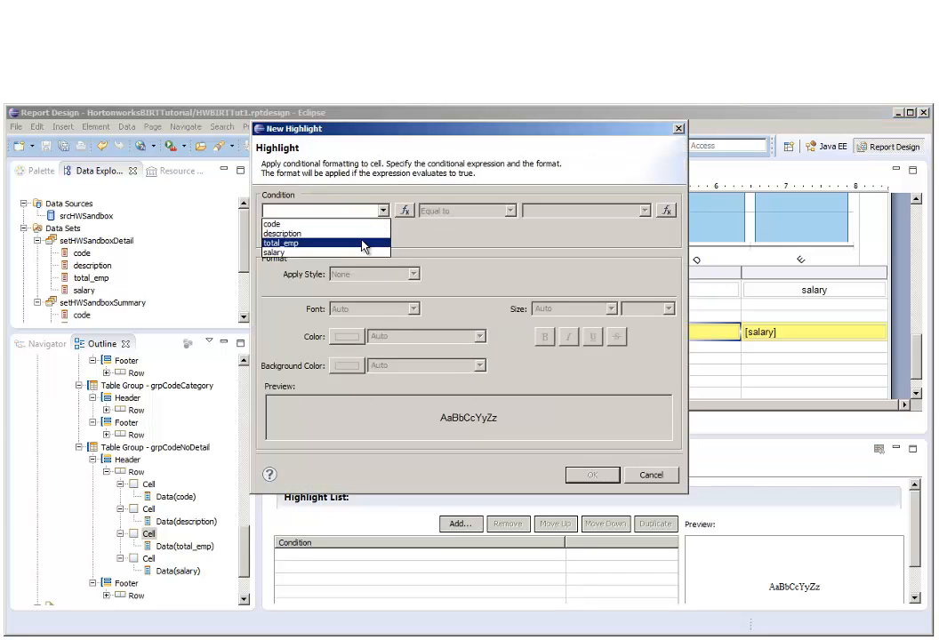
click(364, 244)
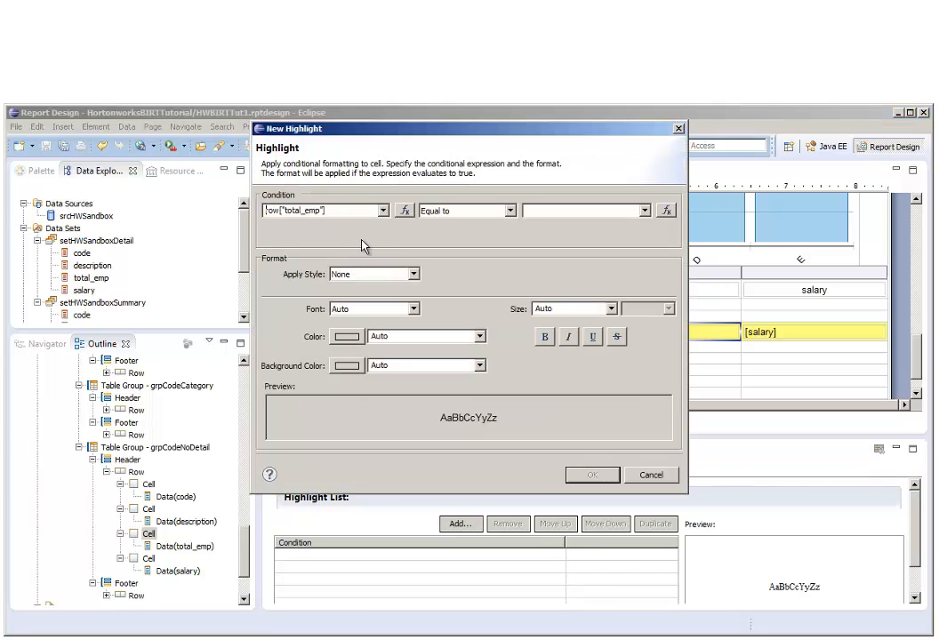
click(511, 211)
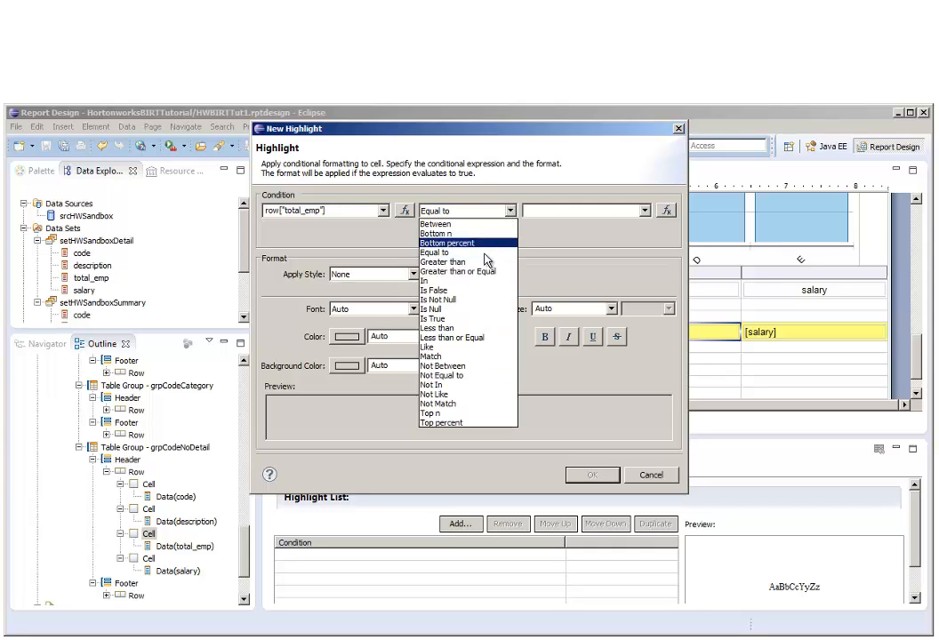
click(478, 424)
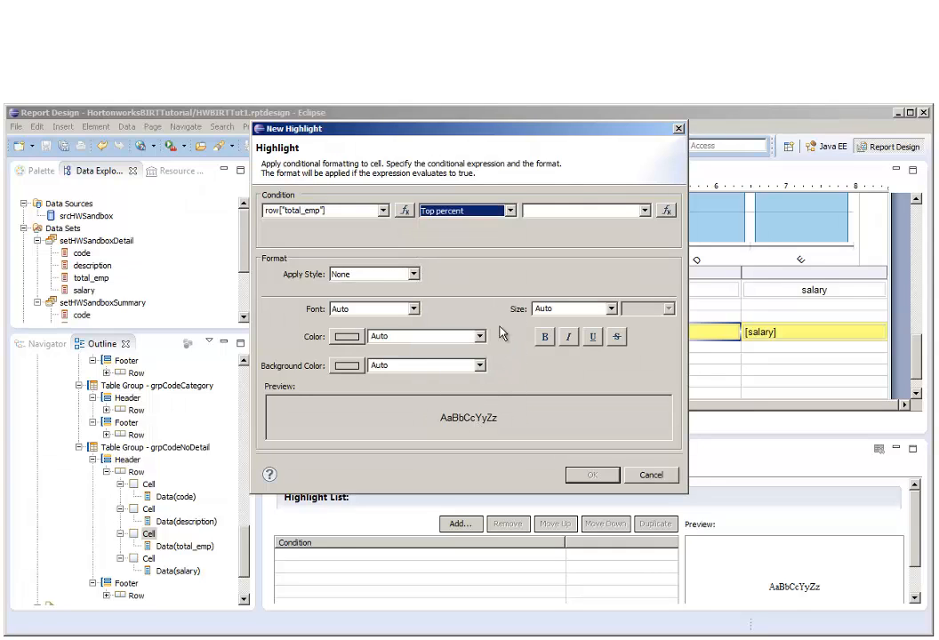
click(567, 210)
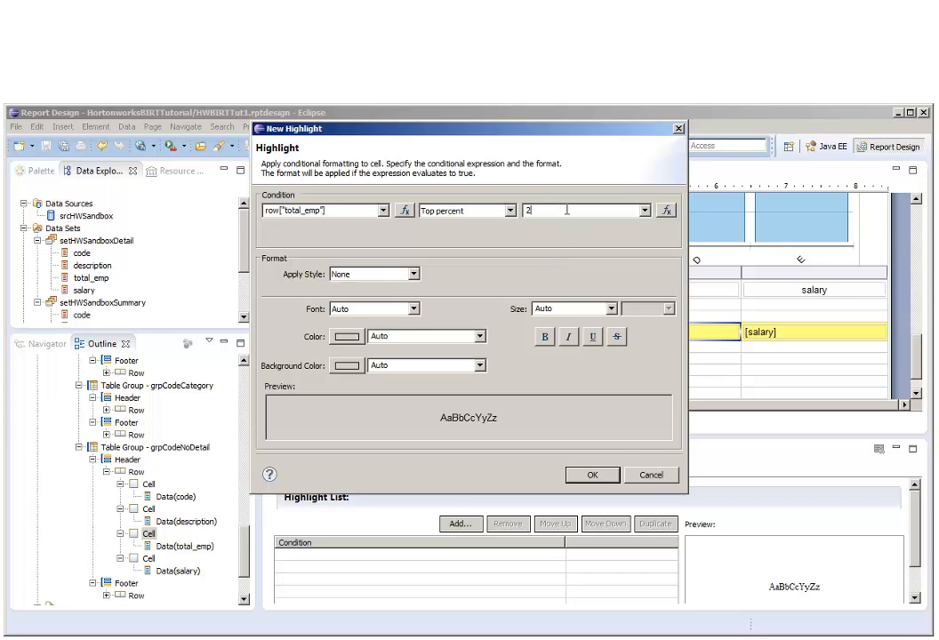
text(25)
click(347, 366)
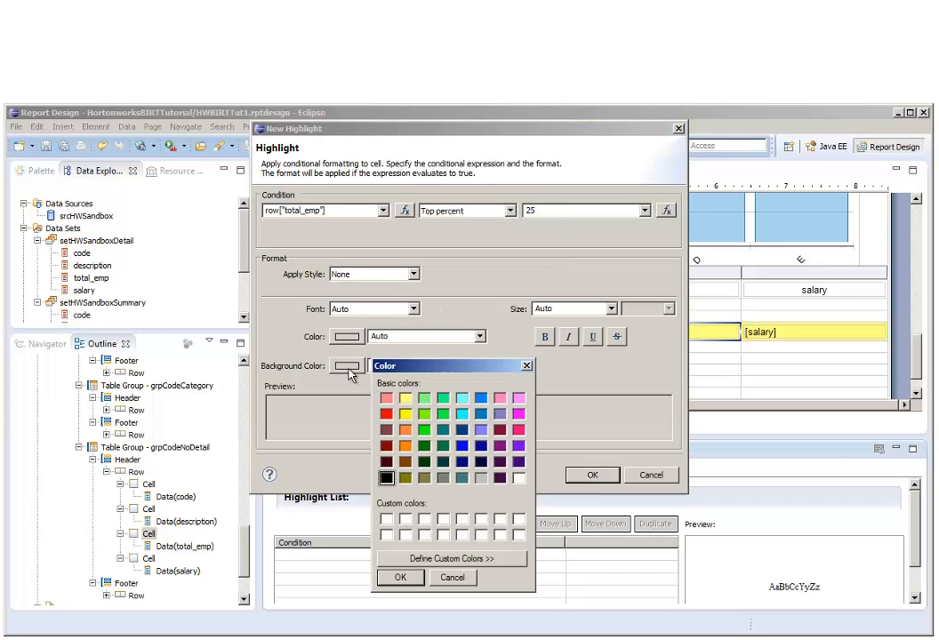
click(384, 400)
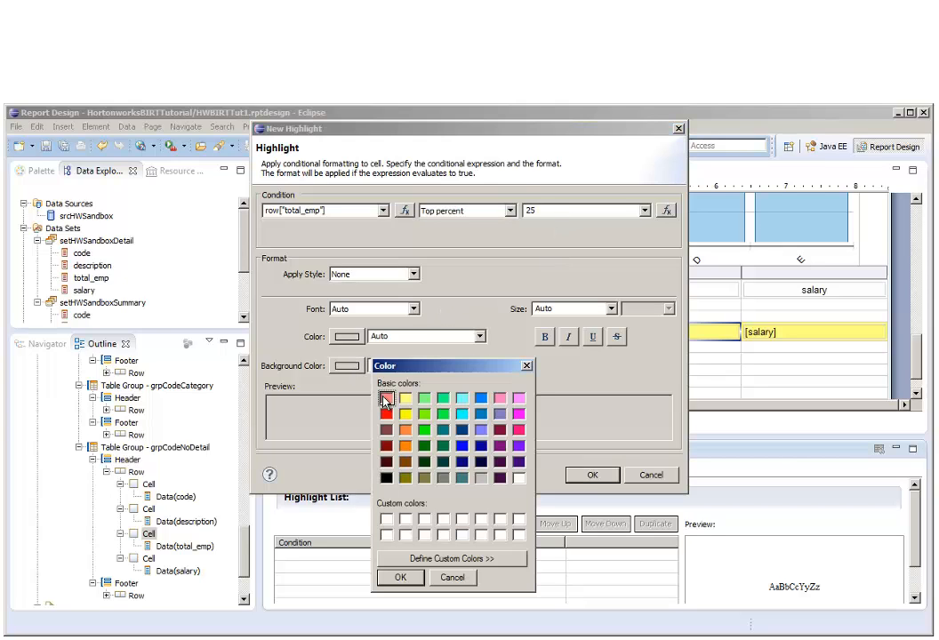
click(400, 578)
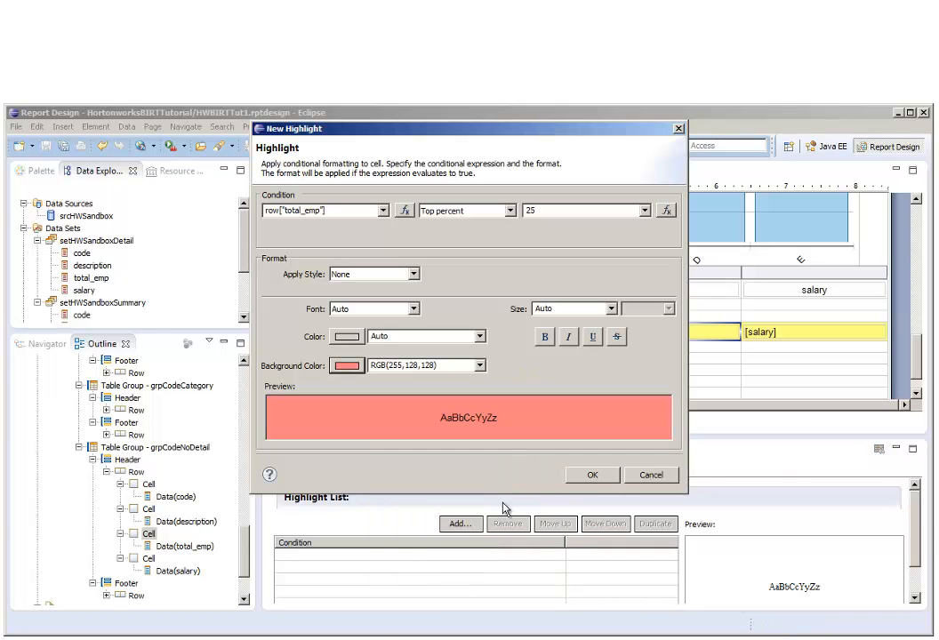
click(592, 475)
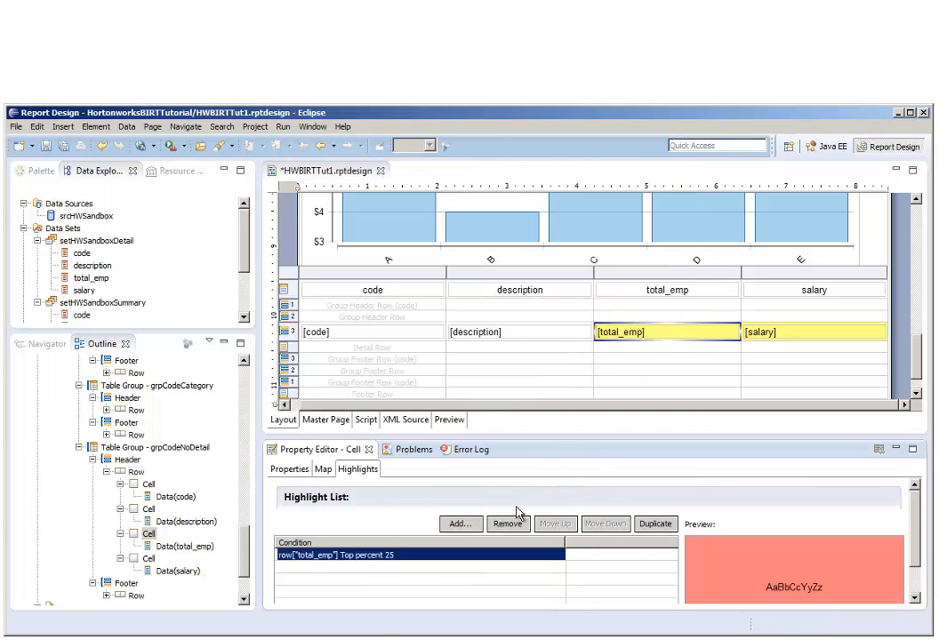
Add a highlight to the total_emp cell for row["total_emp"] Bottom percent 25 with a light green background.
click(459, 524)
click(383, 212)
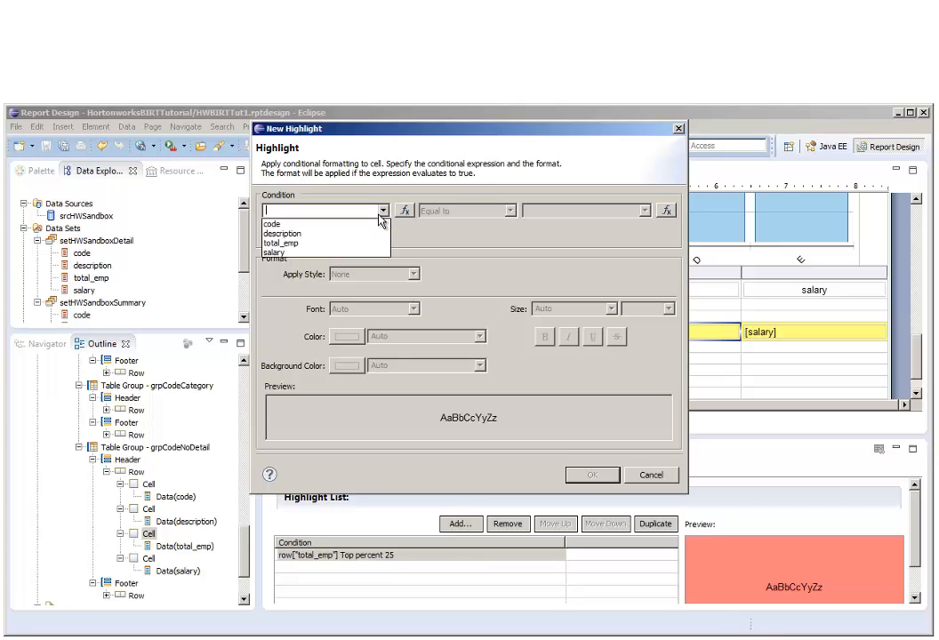
click(366, 243)
click(511, 211)
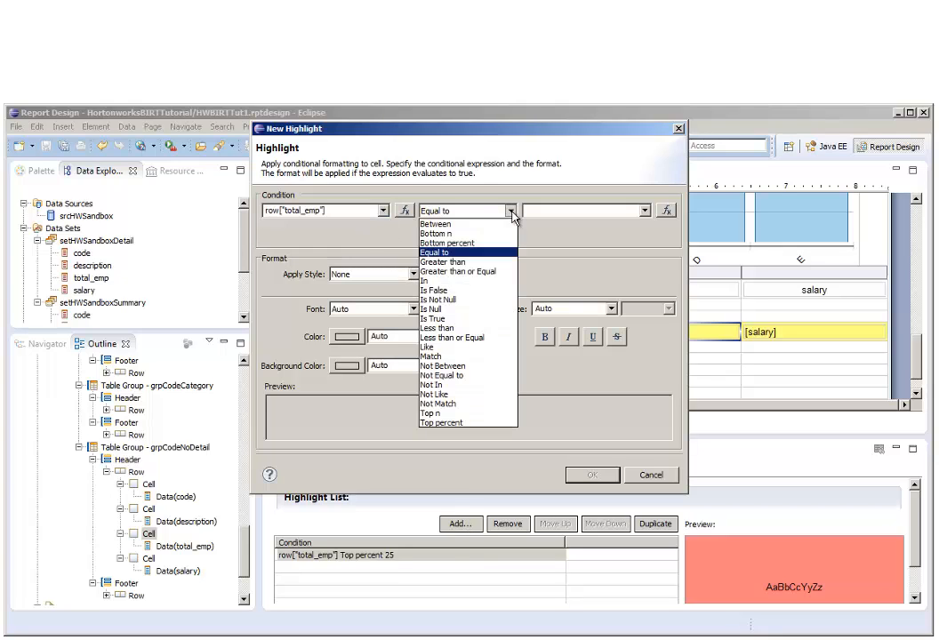
click(485, 243)
click(539, 212)
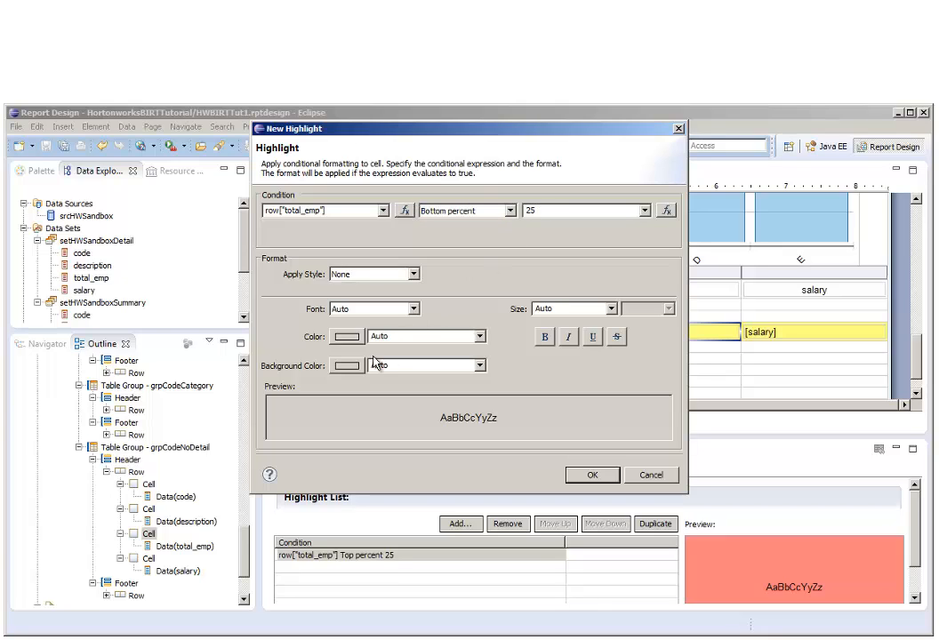
click(346, 365)
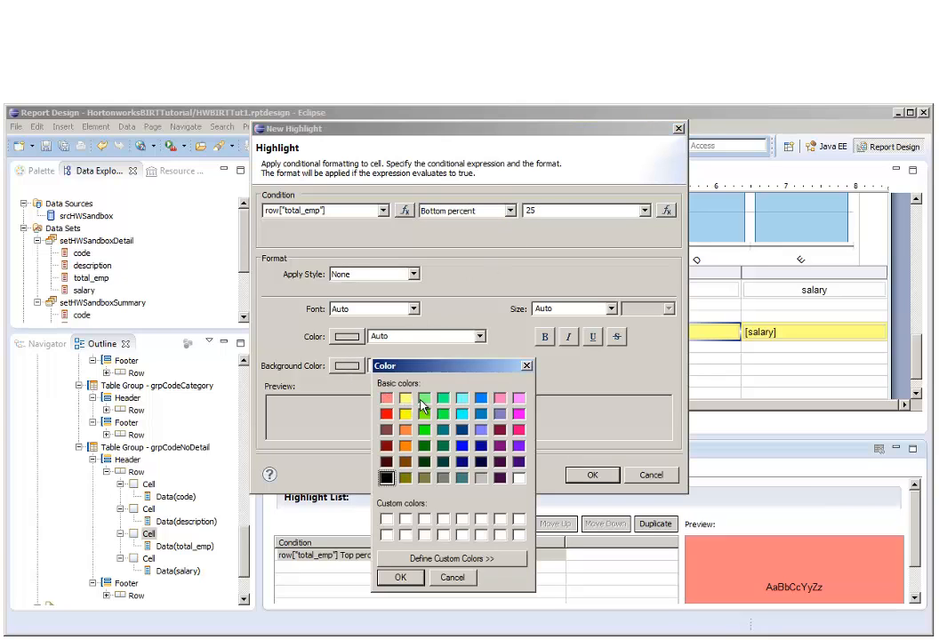
click(424, 397)
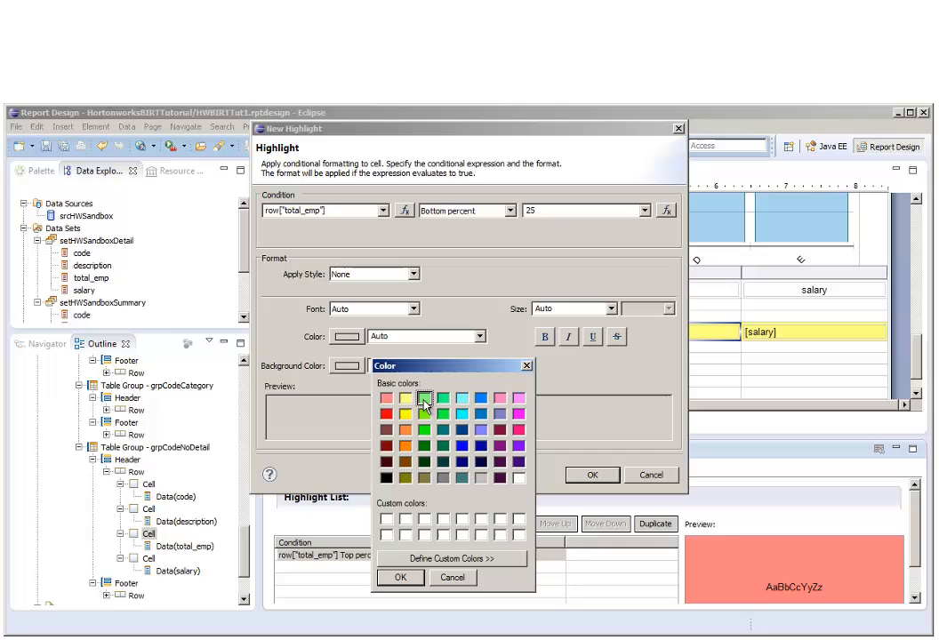
click(407, 579)
click(592, 476)
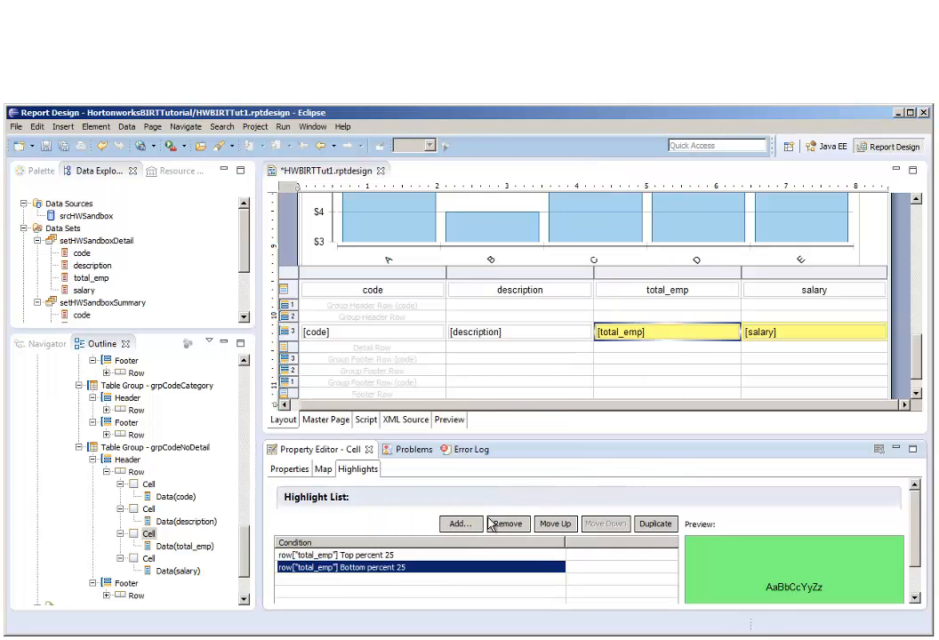
Start another total_emp cell highlight with the condition row["code"].substr(3,4) Match "0000".
click(467, 526)
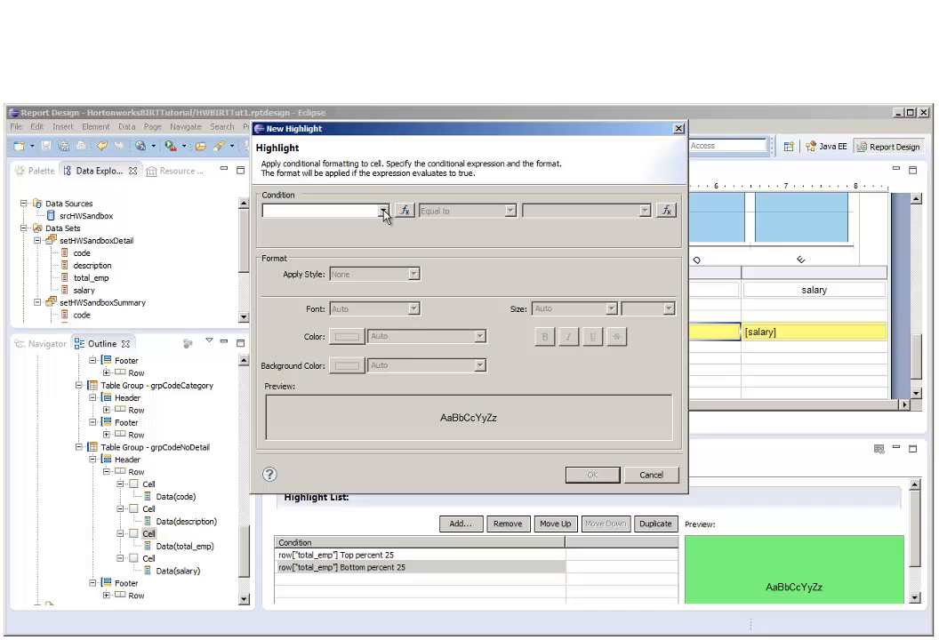
click(384, 210)
click(376, 221)
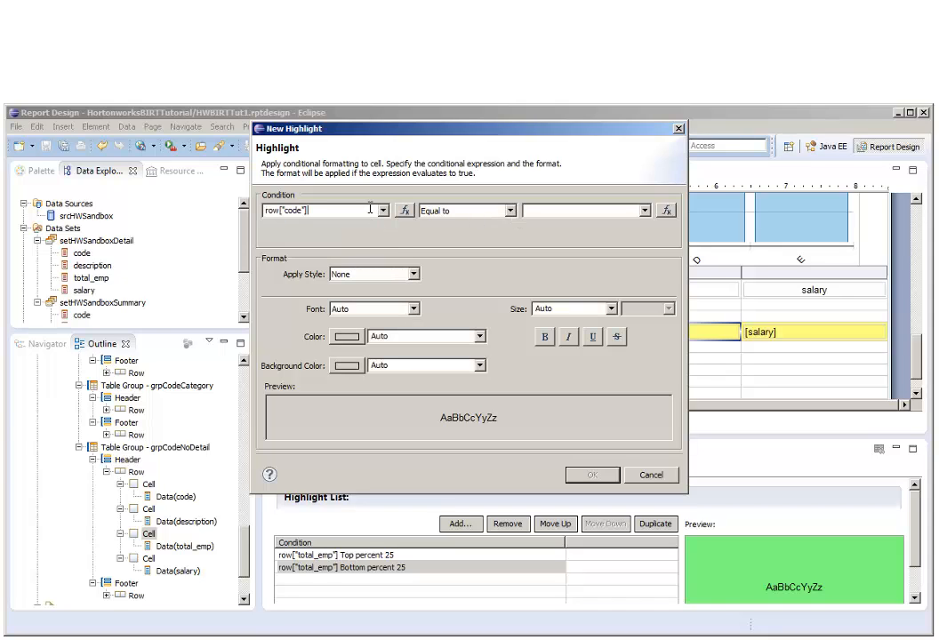
text(.substr(3,4)
click(510, 211)
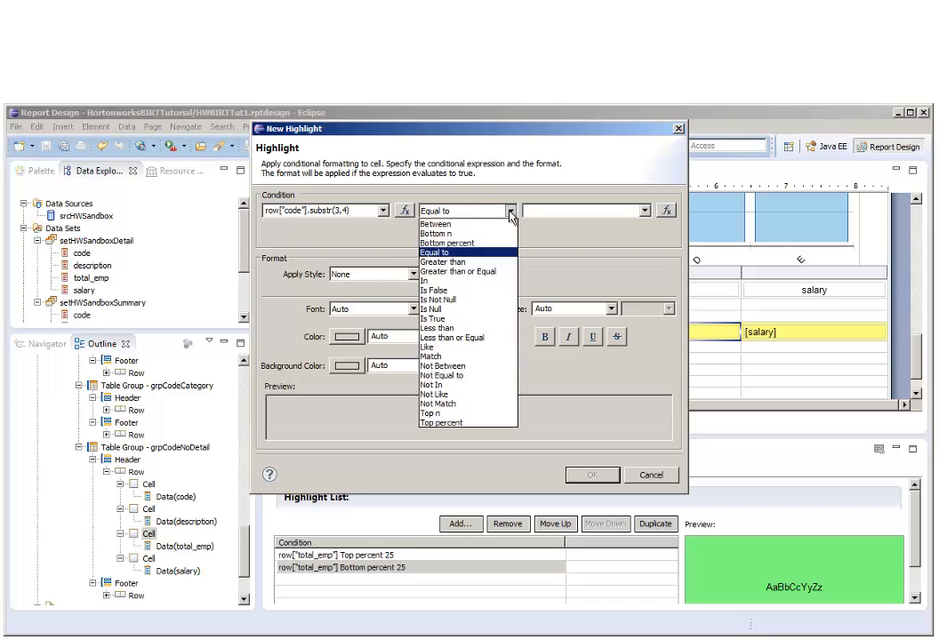
click(480, 356)
click(554, 213)
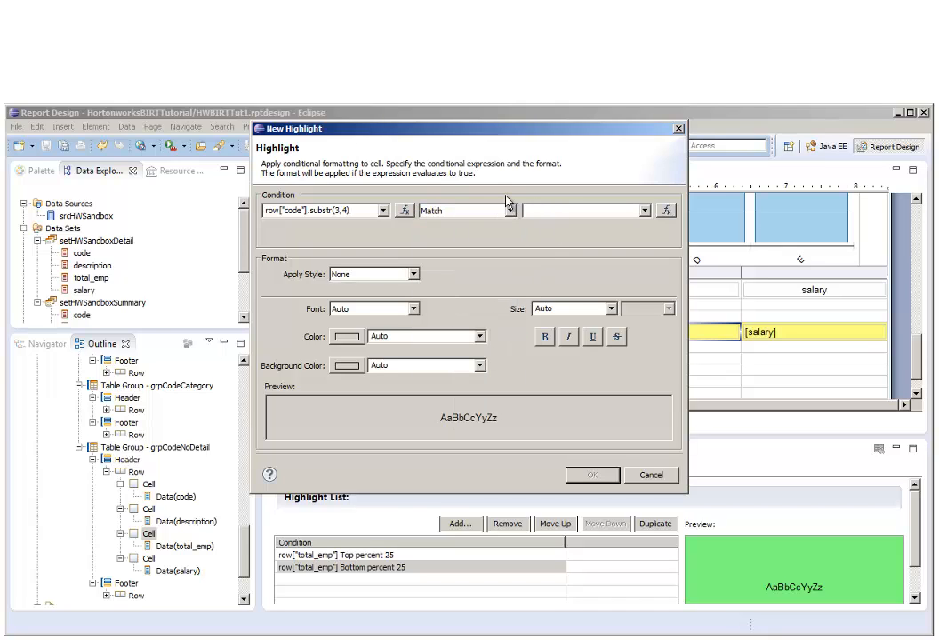
text("0000")
Format the total_emp cell's "0000" highlight with bold white text on a gray background, add it, and save the report.
click(347, 336)
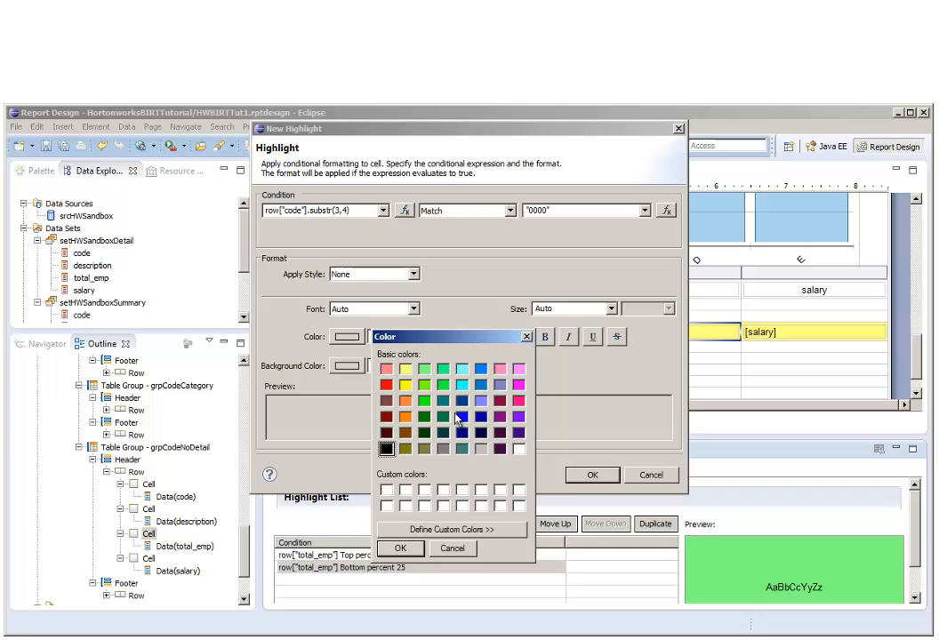
click(519, 448)
click(401, 548)
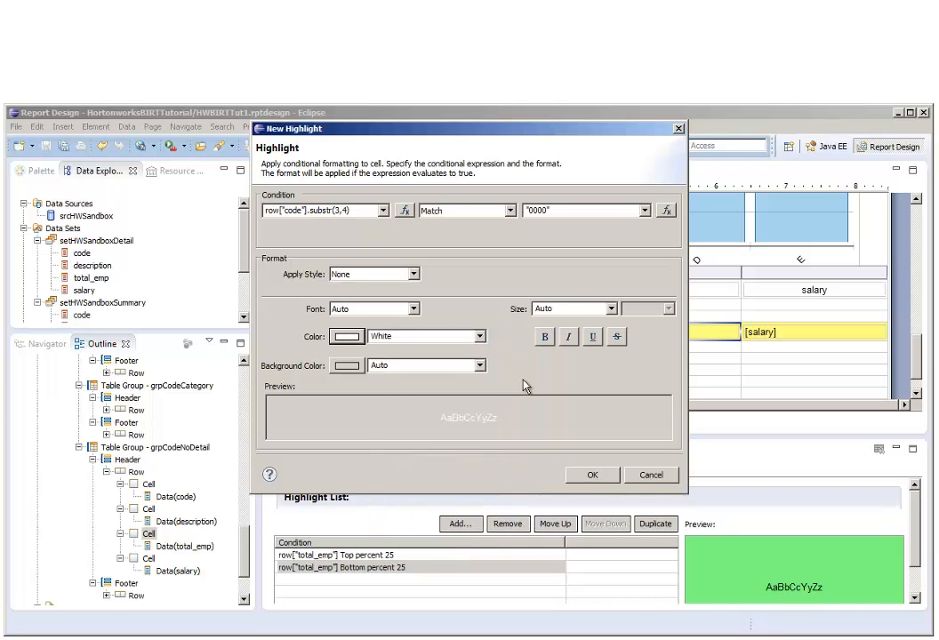
click(546, 336)
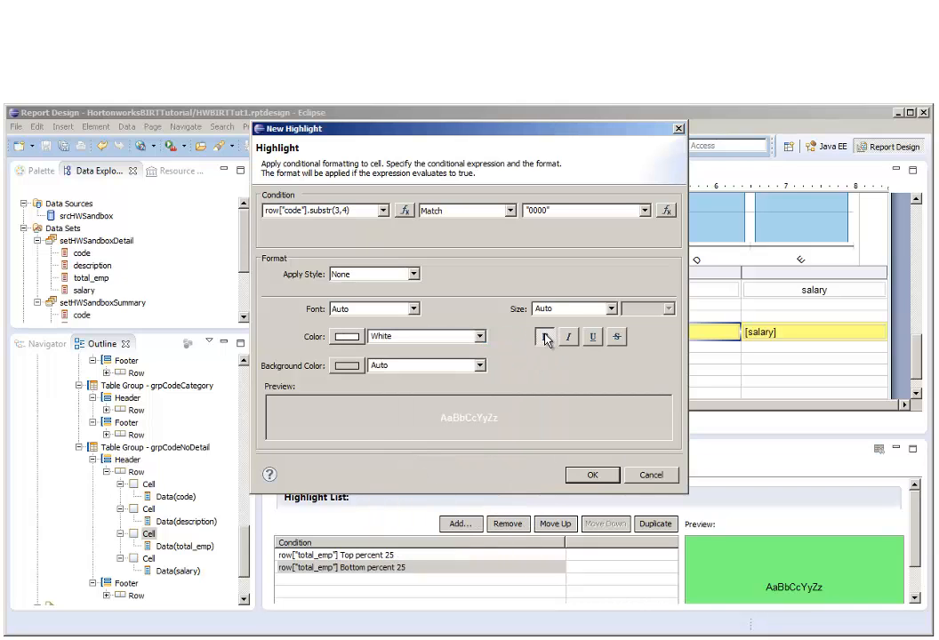
click(347, 368)
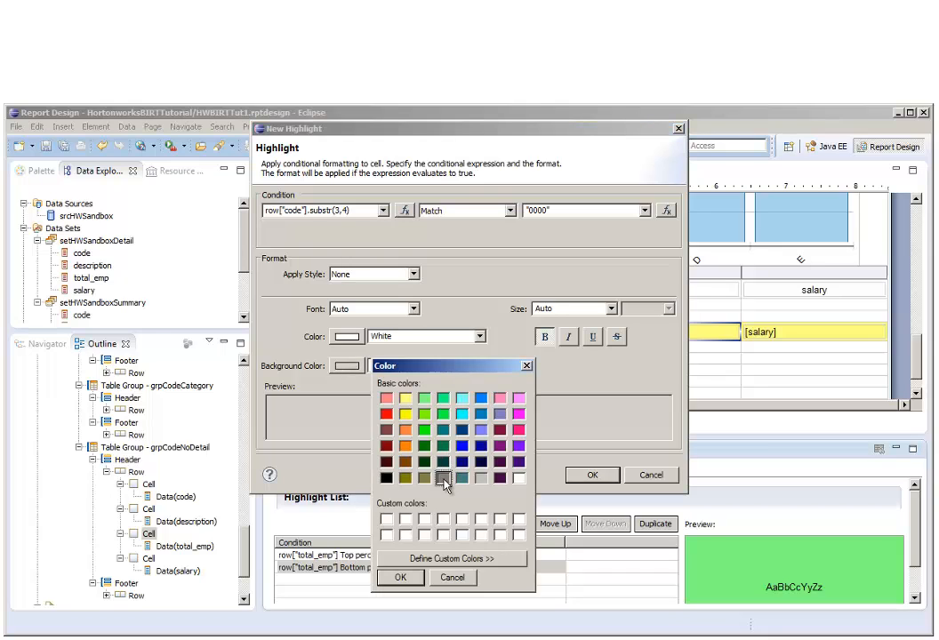
click(400, 578)
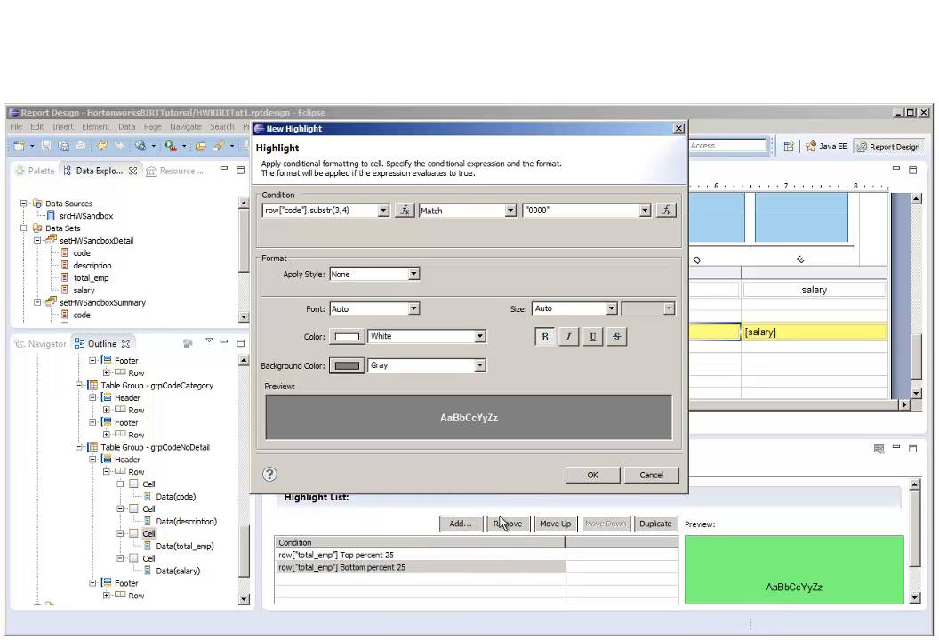
click(592, 476)
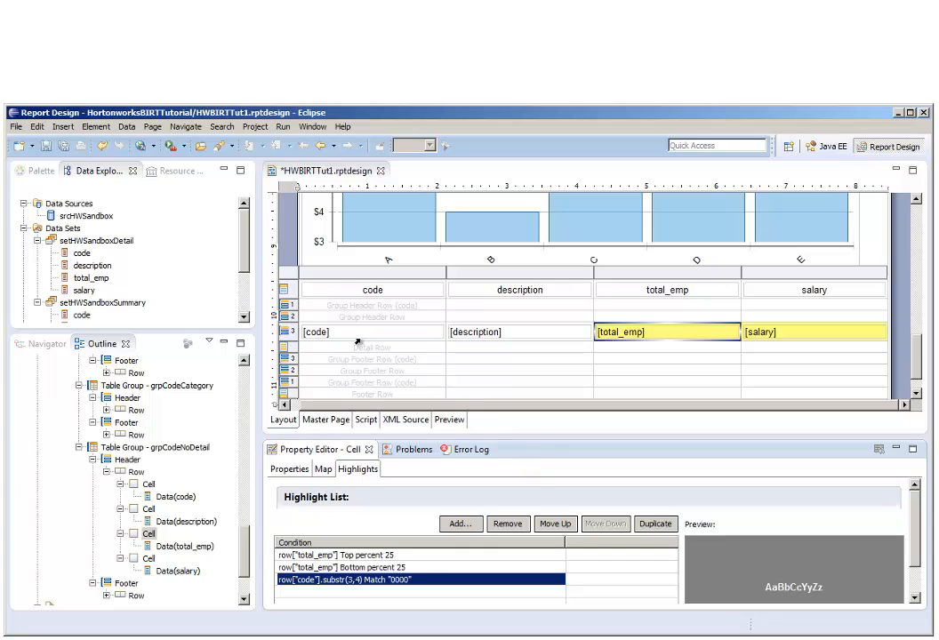
click(68, 147)
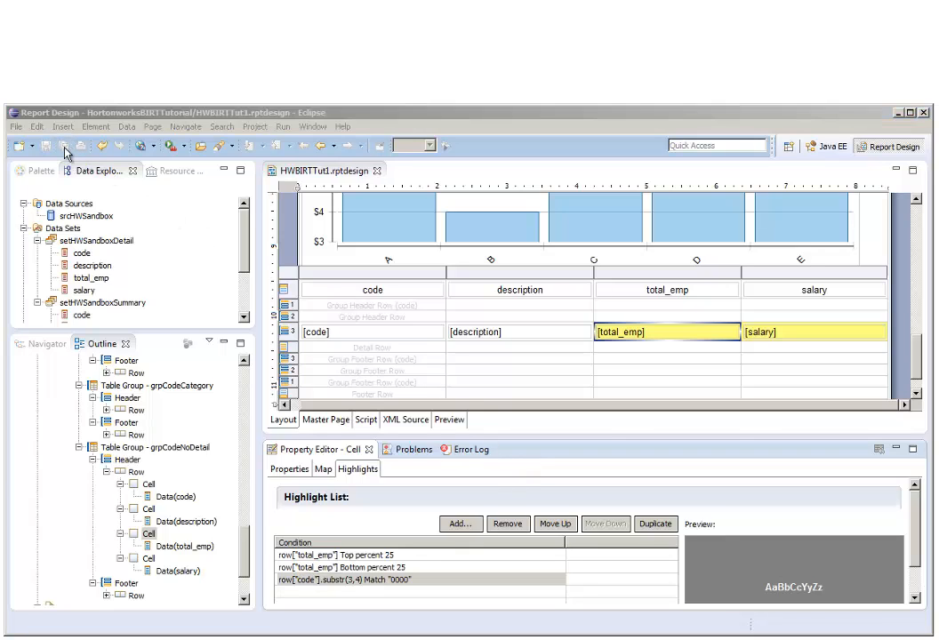
Start a highlight on the whole grpCodeNoDetail header row with the condition row.__rownum % 2 Equal to 0, using the RowNum column binding.
click(285, 334)
click(285, 338)
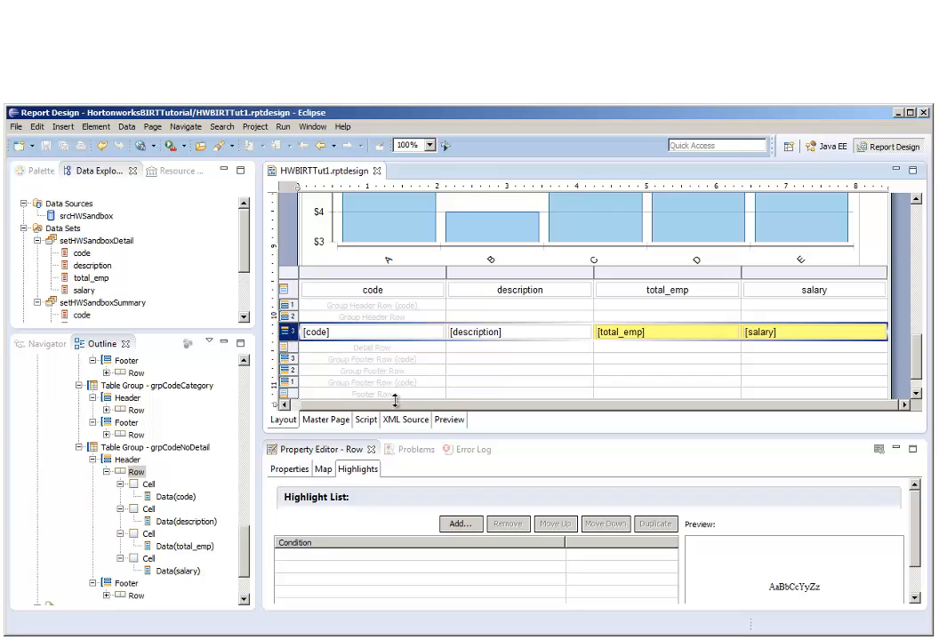
click(457, 525)
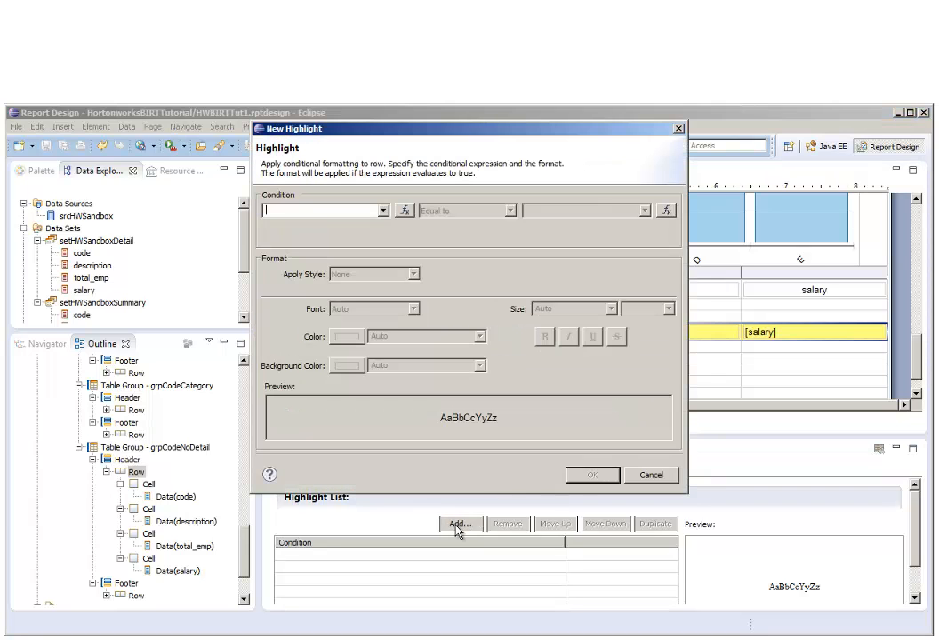
click(383, 212)
click(383, 213)
click(405, 216)
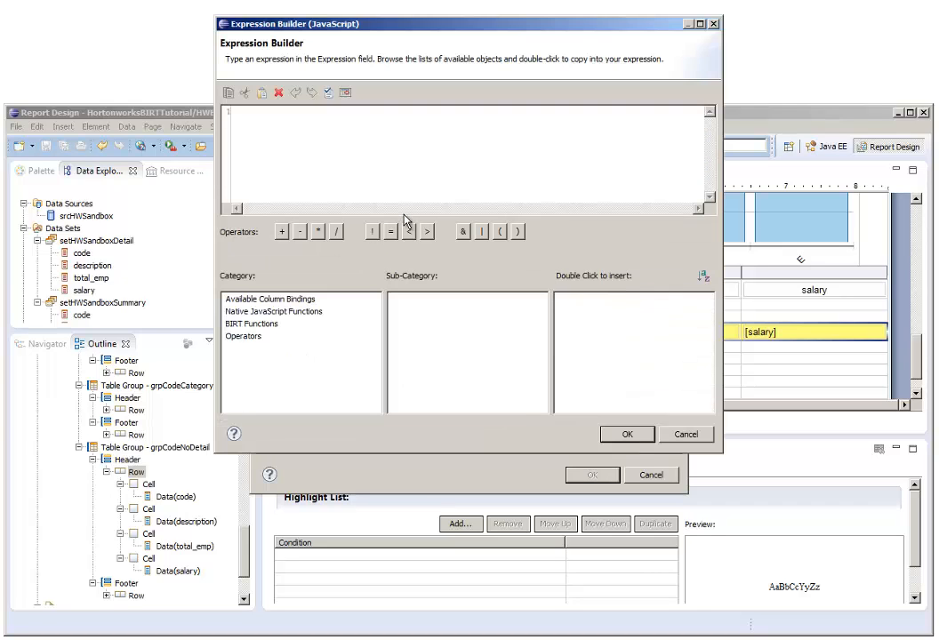
click(305, 299)
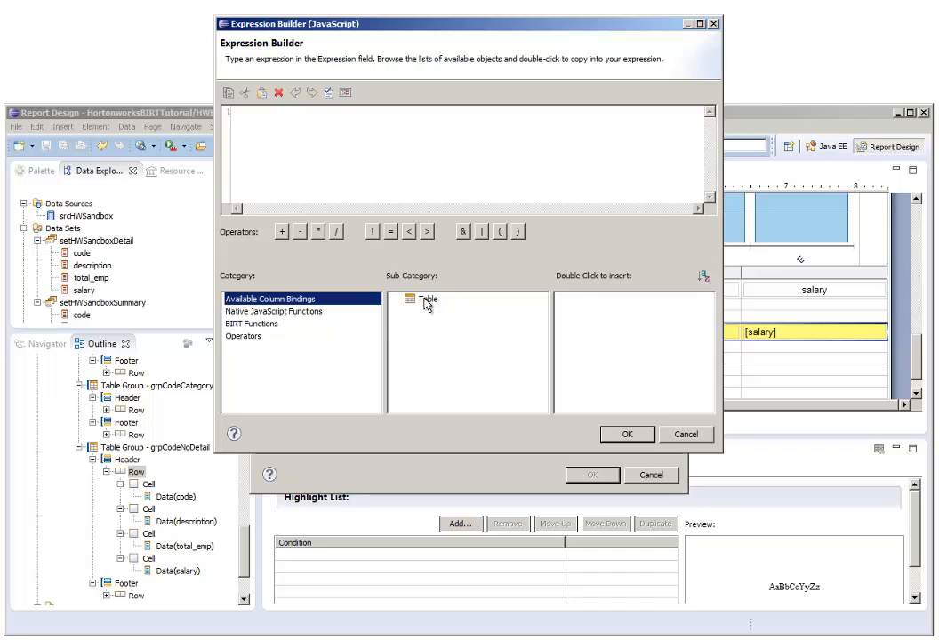
click(426, 303)
double_click(586, 350)
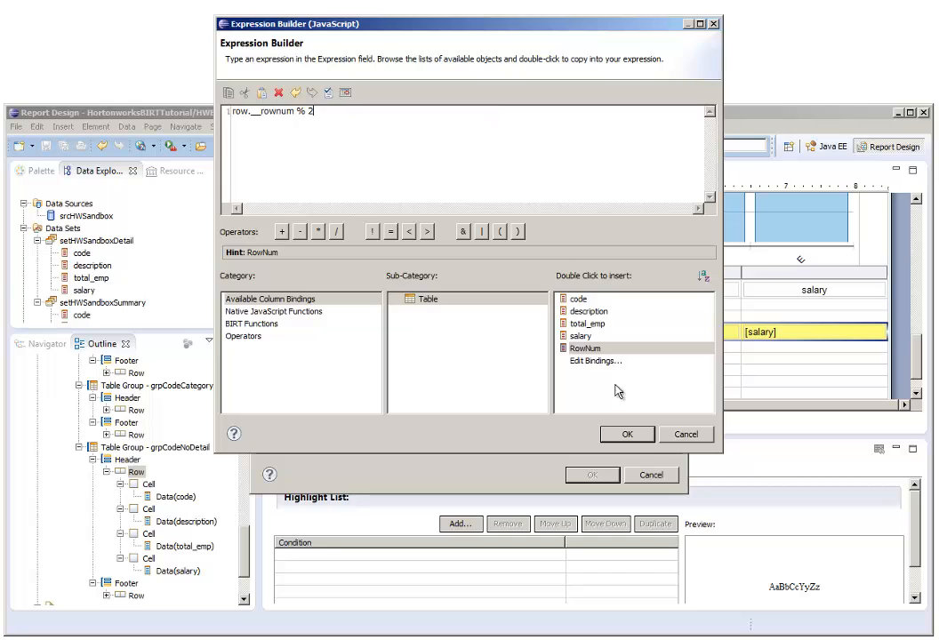
click(634, 436)
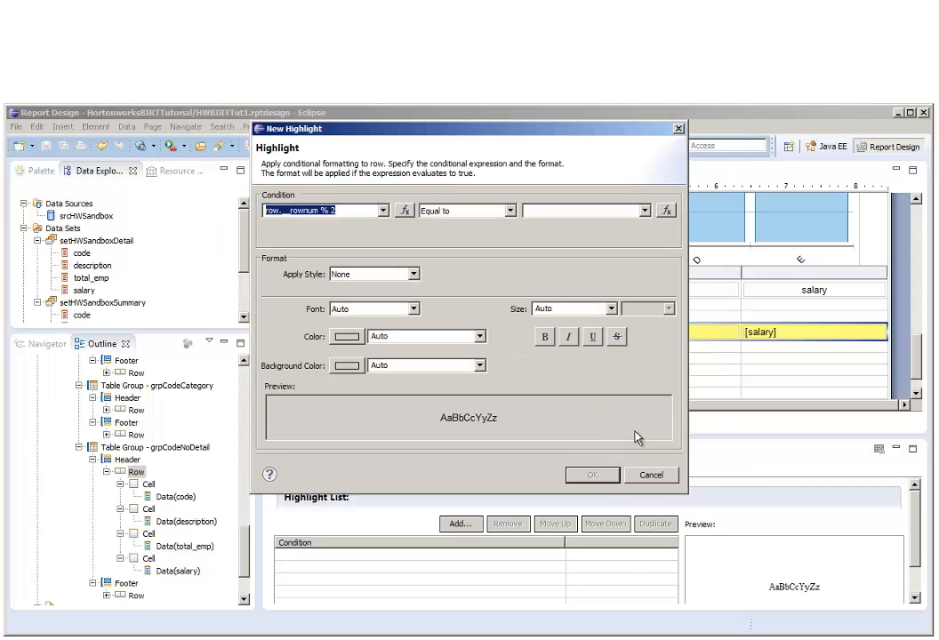
click(550, 210)
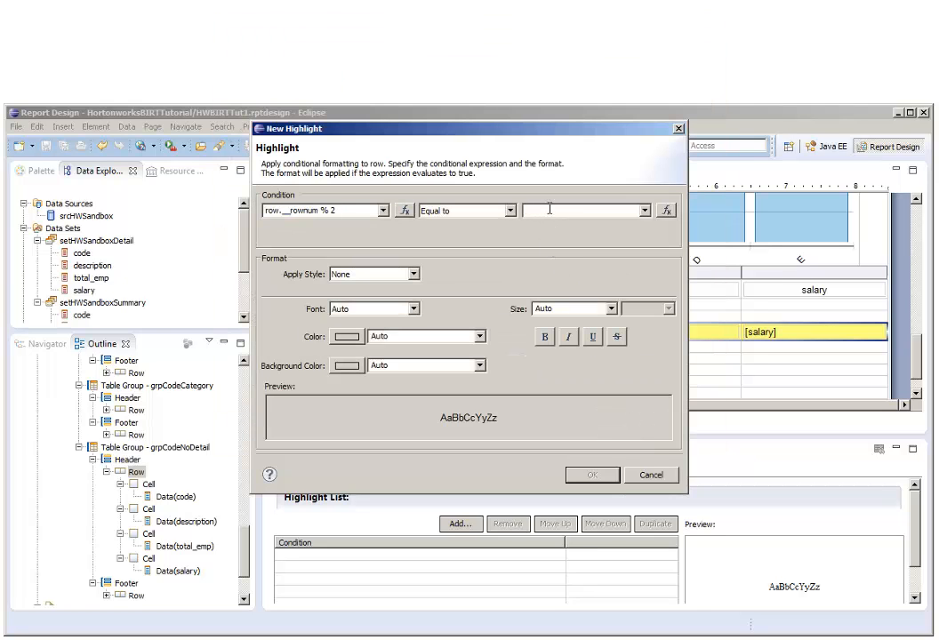
text(0)
Give the alternating-row highlight a custom light gray background of RGB(238,238,238) and add it to the row.
click(357, 366)
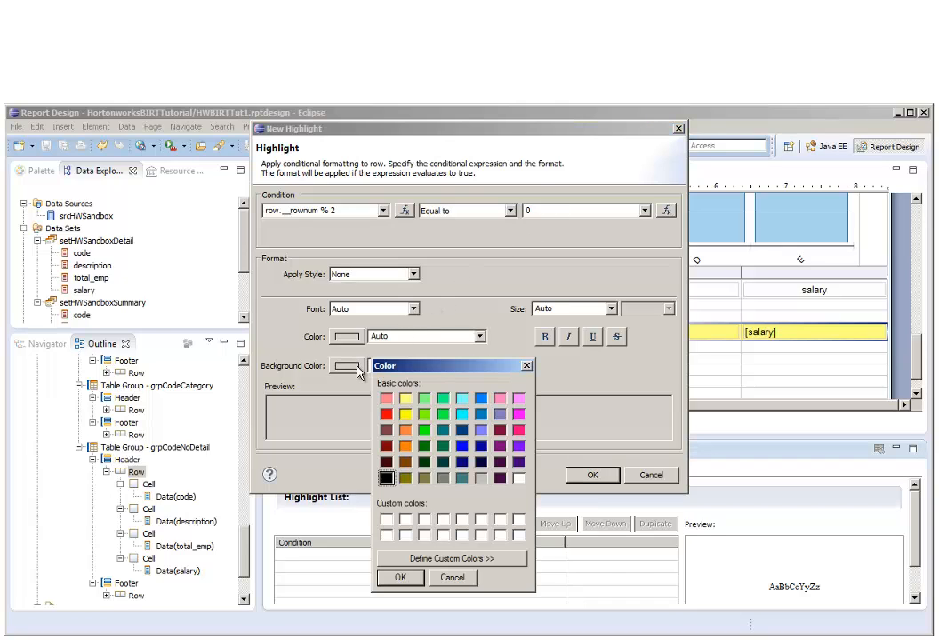
click(479, 480)
click(501, 564)
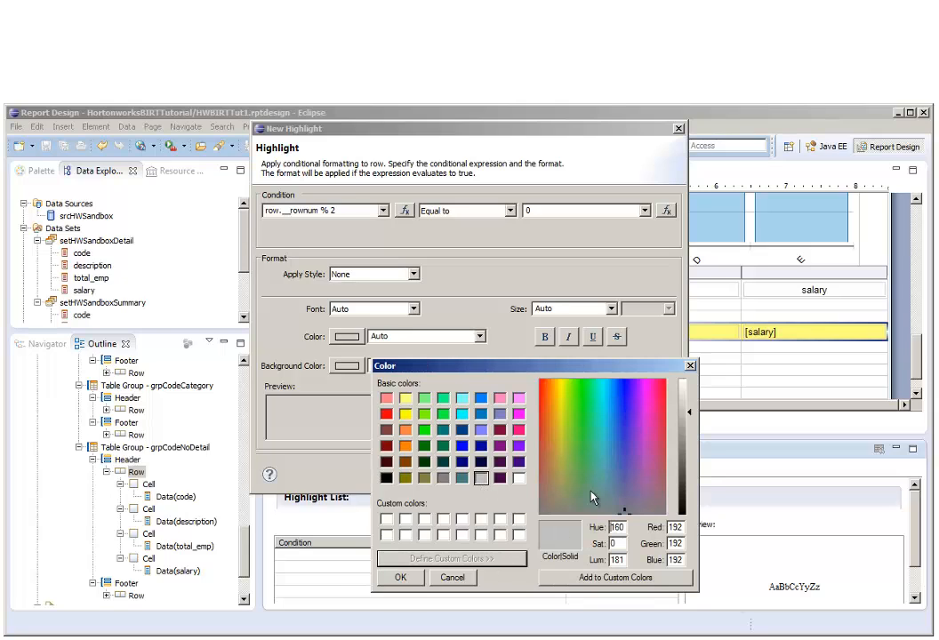
click(686, 389)
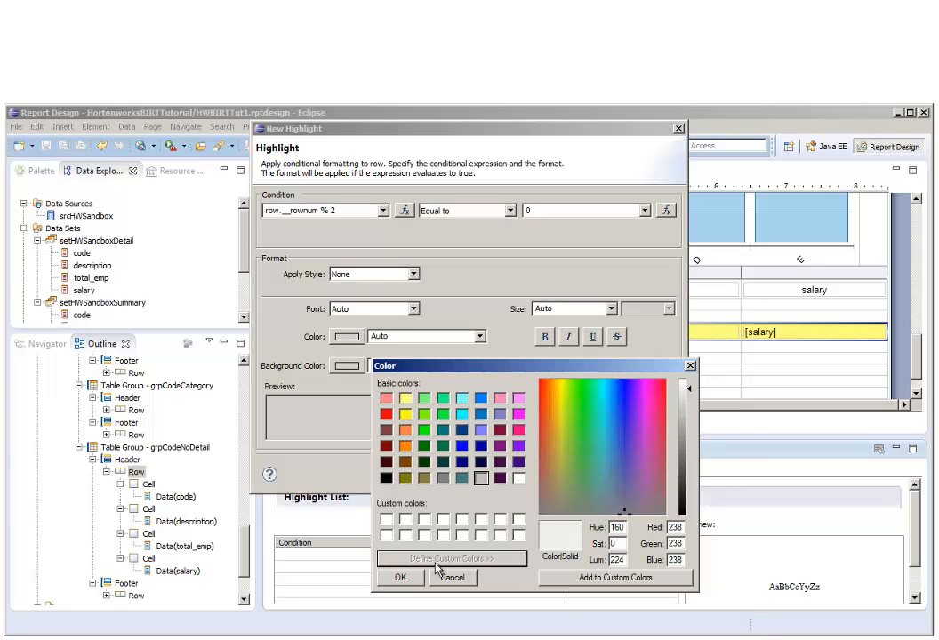
click(401, 577)
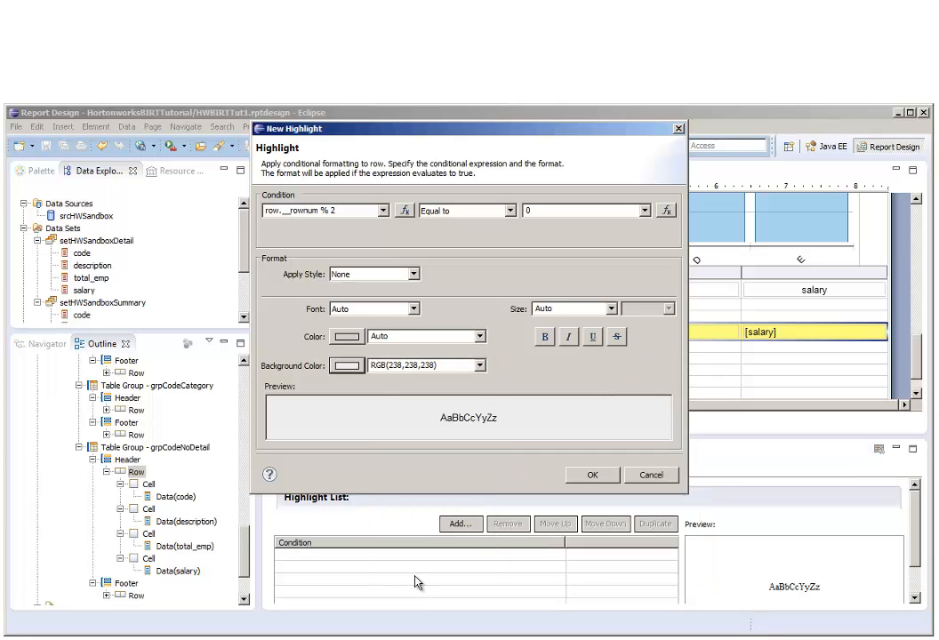
click(593, 476)
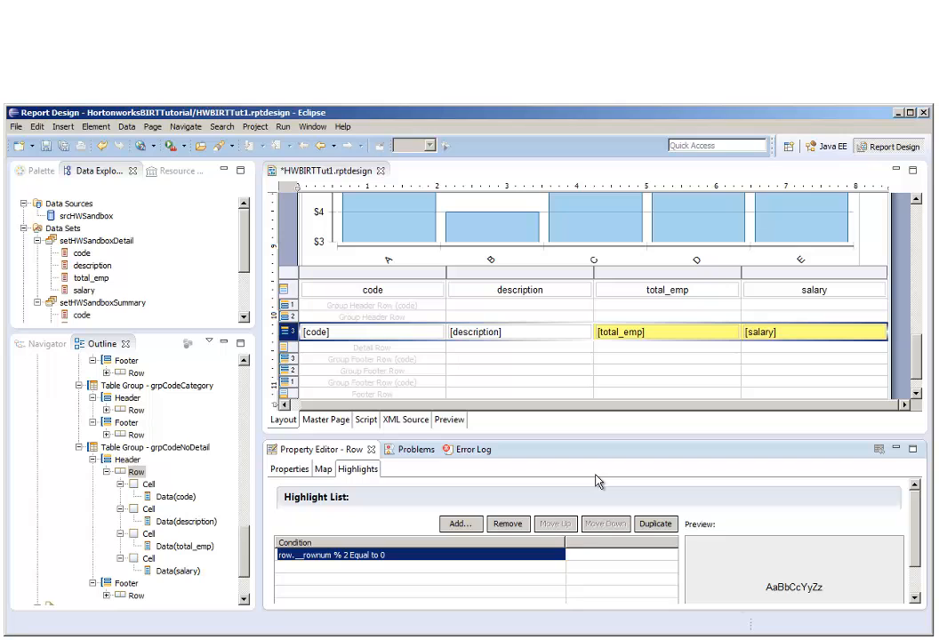
Start a second highlight on the grpCodeNoDetail header row with the condition row["code"].substr(3,4) Match "0000".
click(476, 526)
click(384, 211)
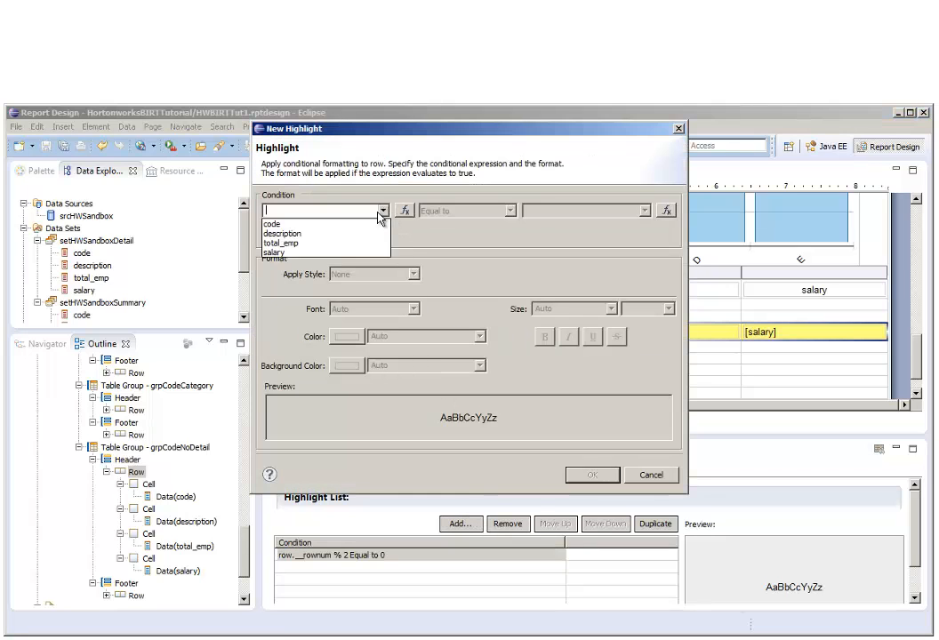
click(363, 217)
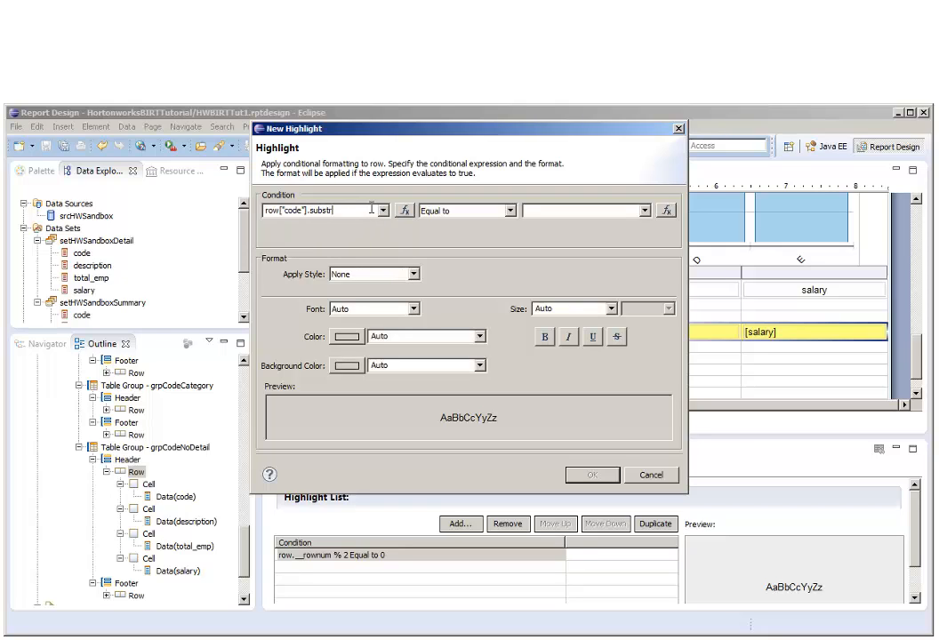
text(.substr(3,4))
click(453, 211)
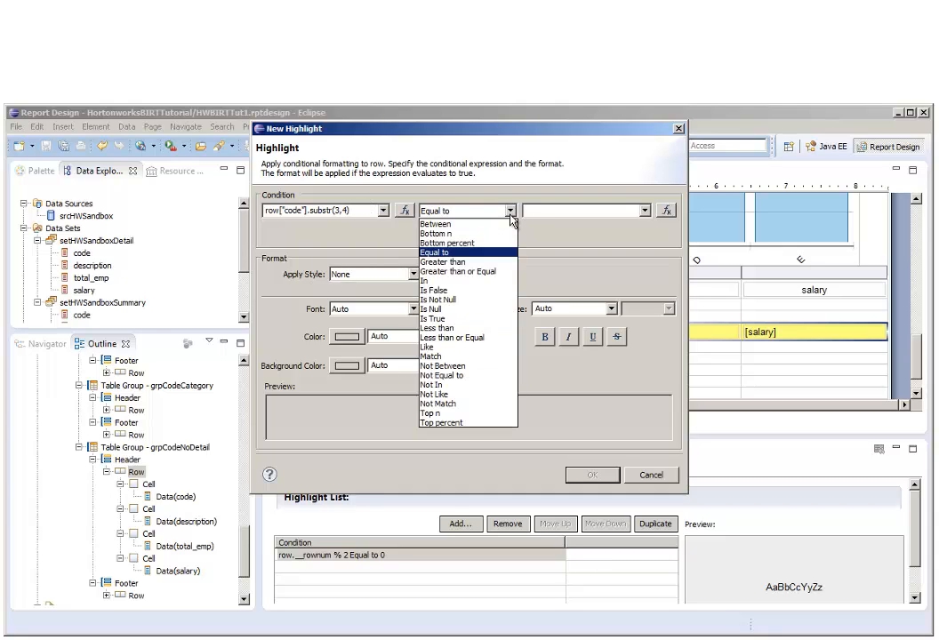
click(476, 356)
click(541, 210)
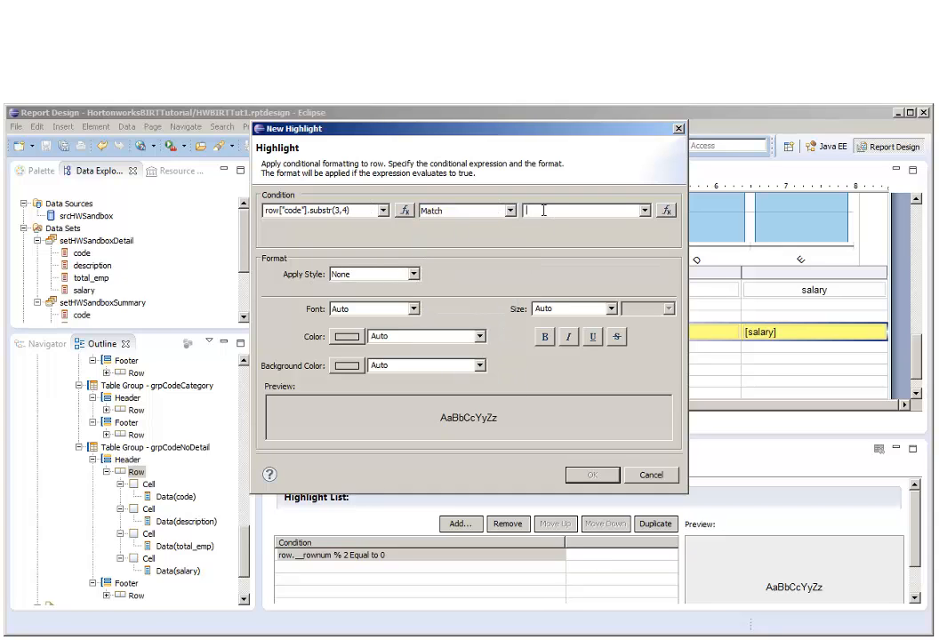
text(')
Format the grpCodeNoDetail header row's "0000" highlight with bold white text on a gray background and add it to the row.
click(358, 338)
click(519, 449)
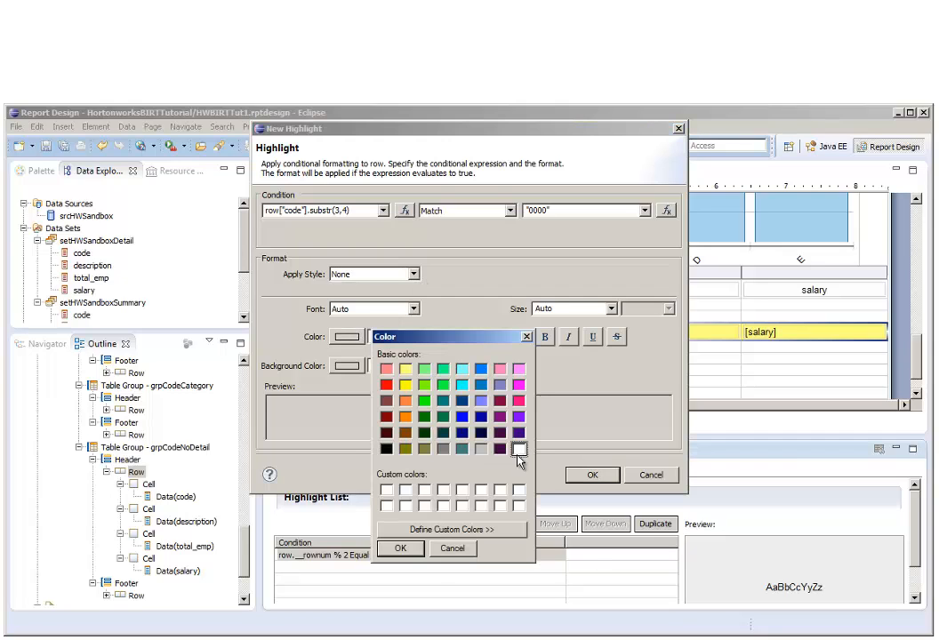
click(400, 548)
click(545, 338)
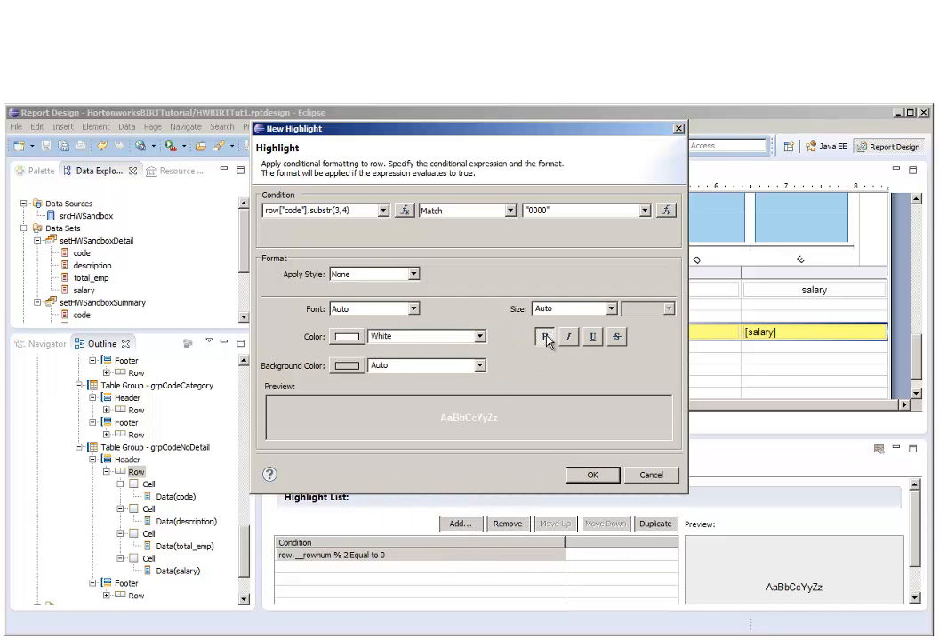
click(346, 368)
click(444, 478)
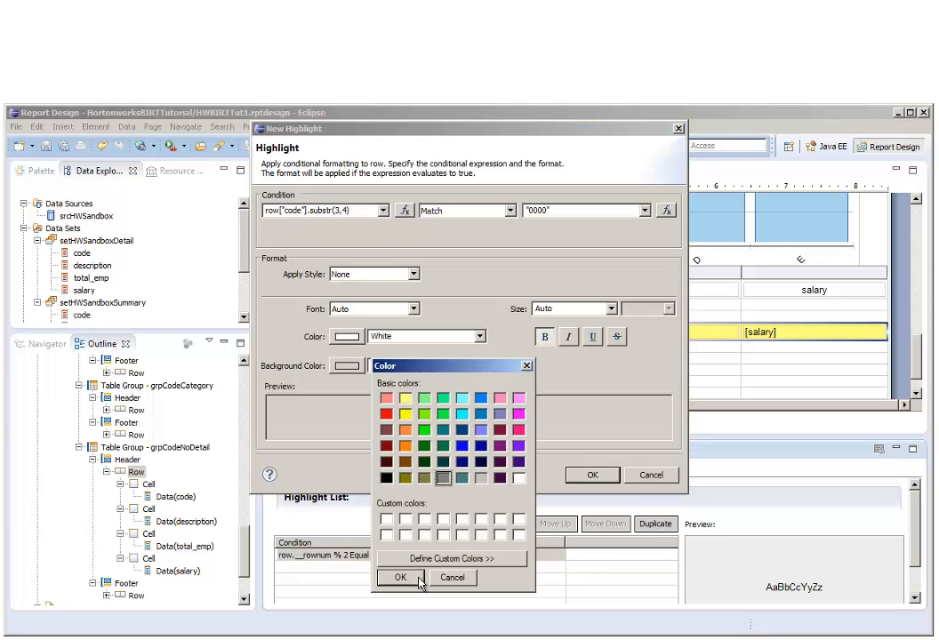
click(400, 577)
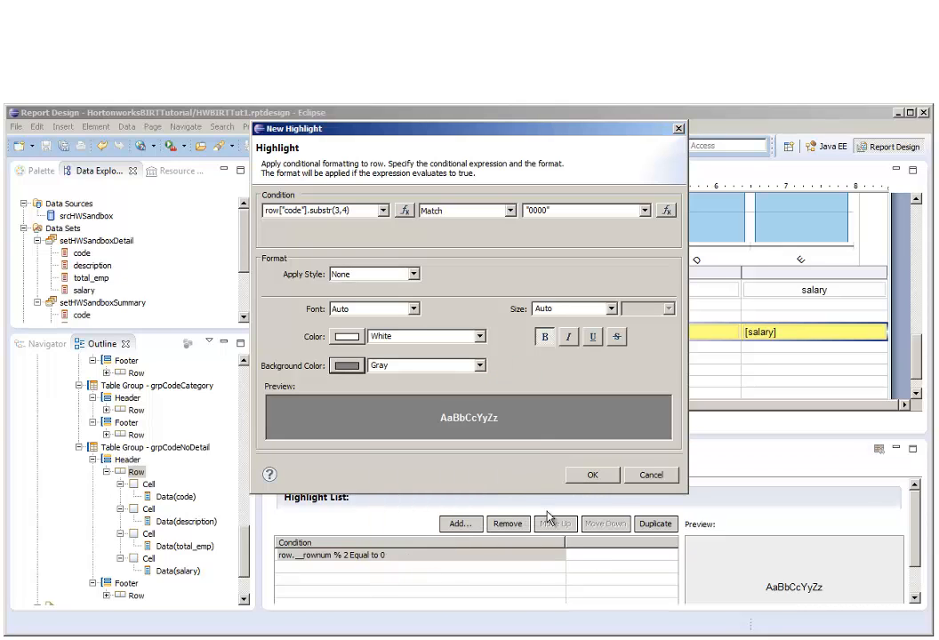
click(590, 477)
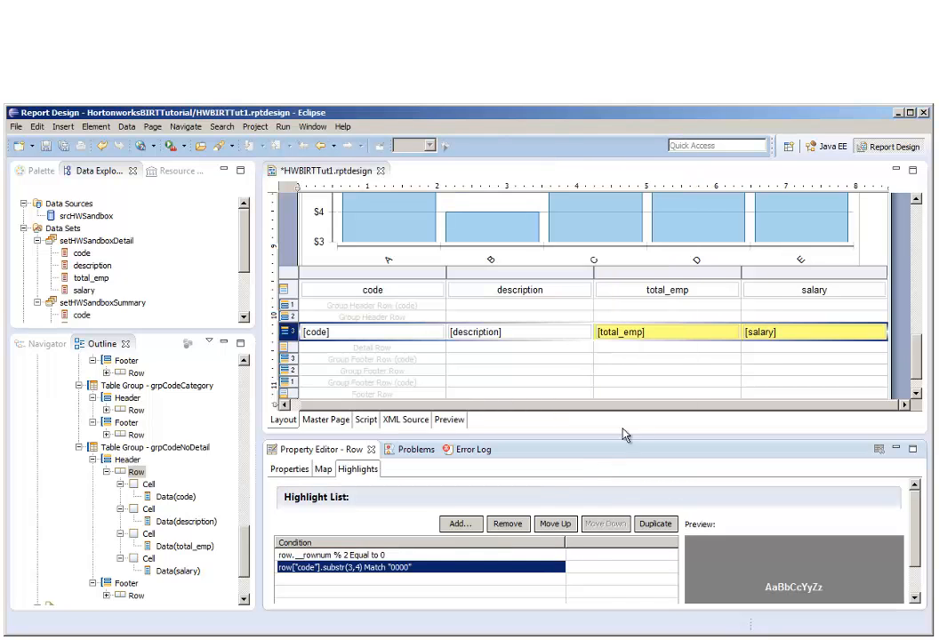
Format the salary data in the grpCodeNoDetail header row as Currency with 0 decimal places, a 1000s separator and the $ symbol.
click(767, 338)
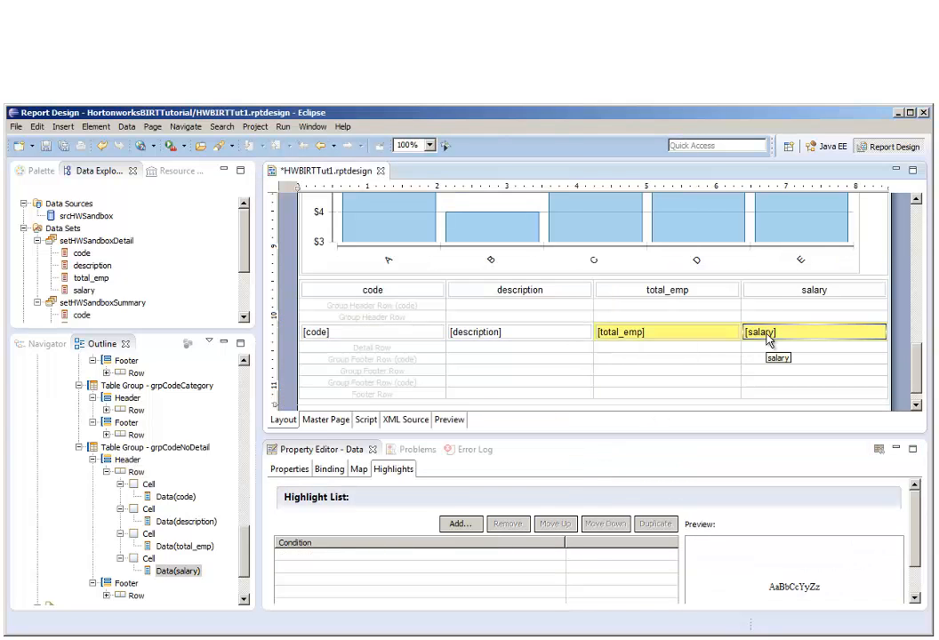
click(290, 470)
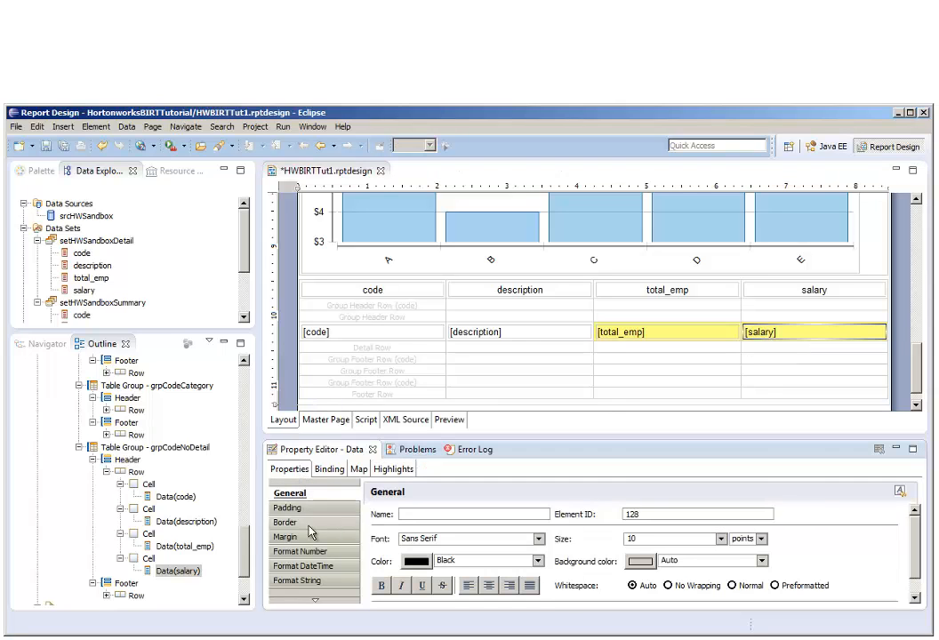
click(321, 552)
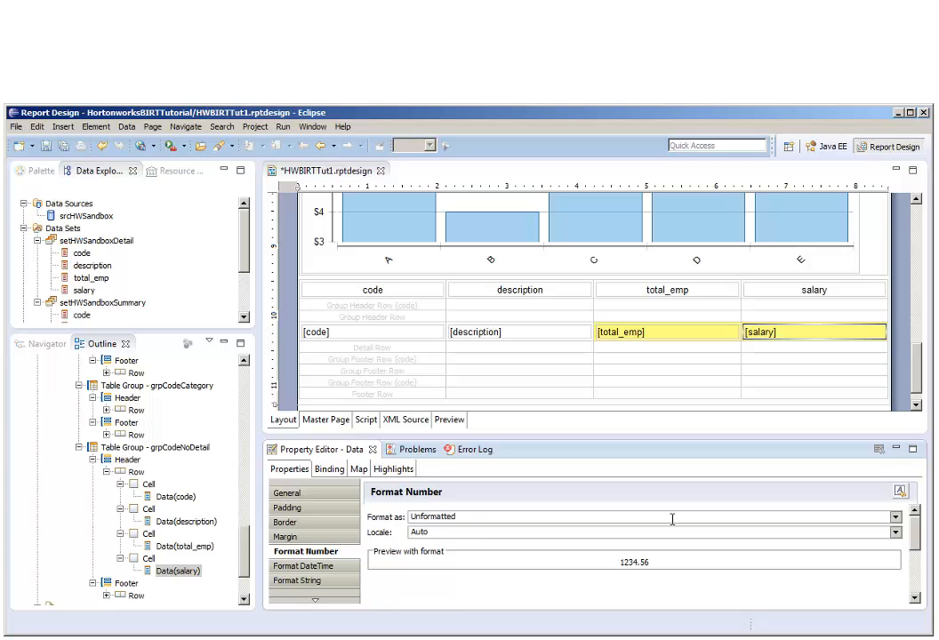
click(895, 518)
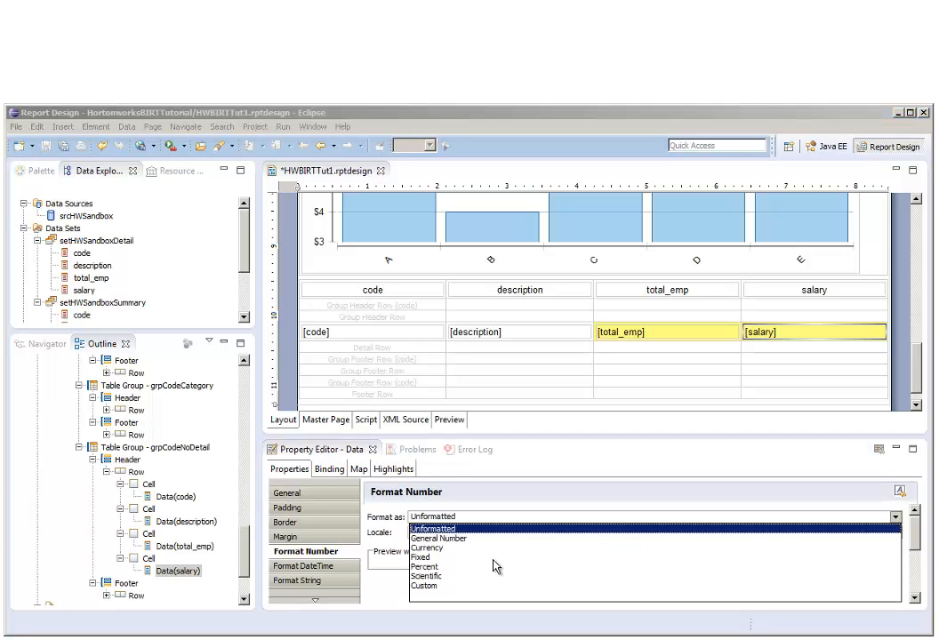
click(449, 549)
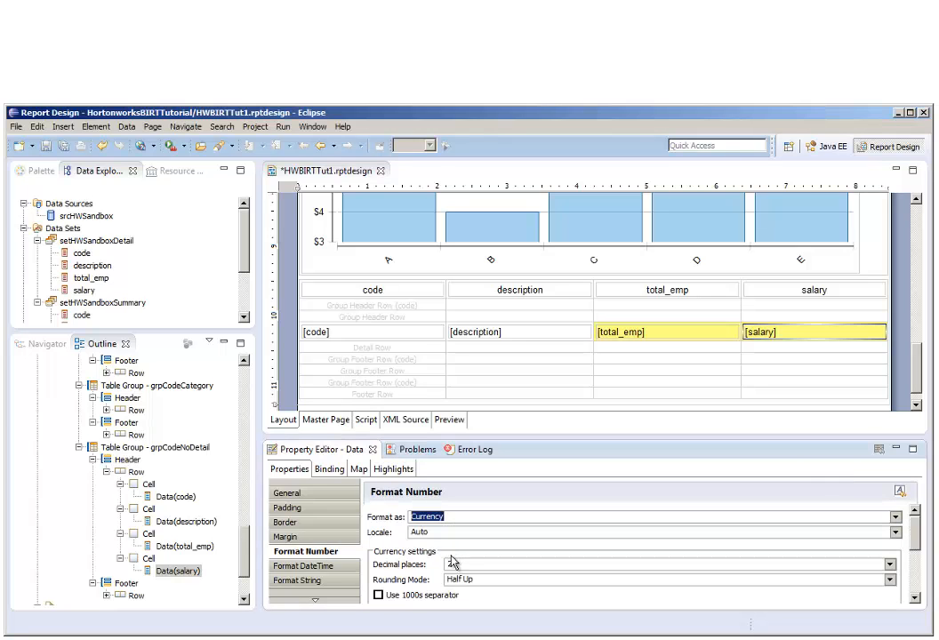
click(890, 564)
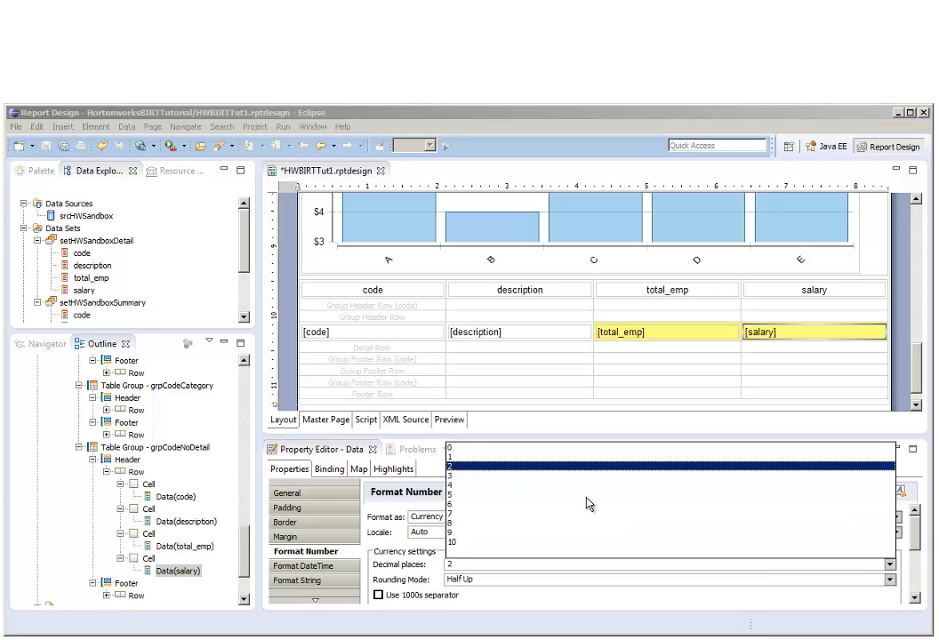
click(461, 450)
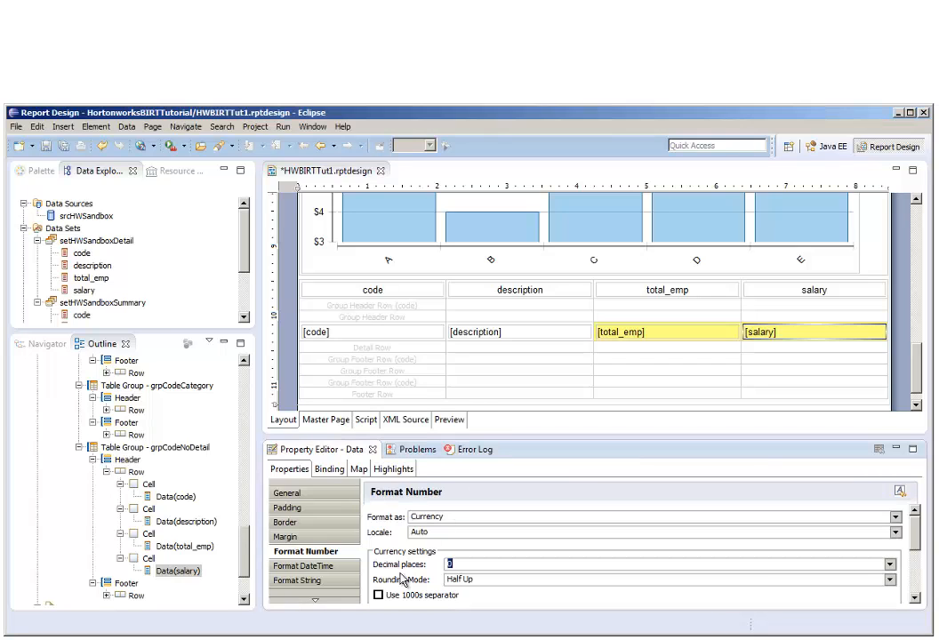
click(379, 595)
drag(916, 536, 917, 569)
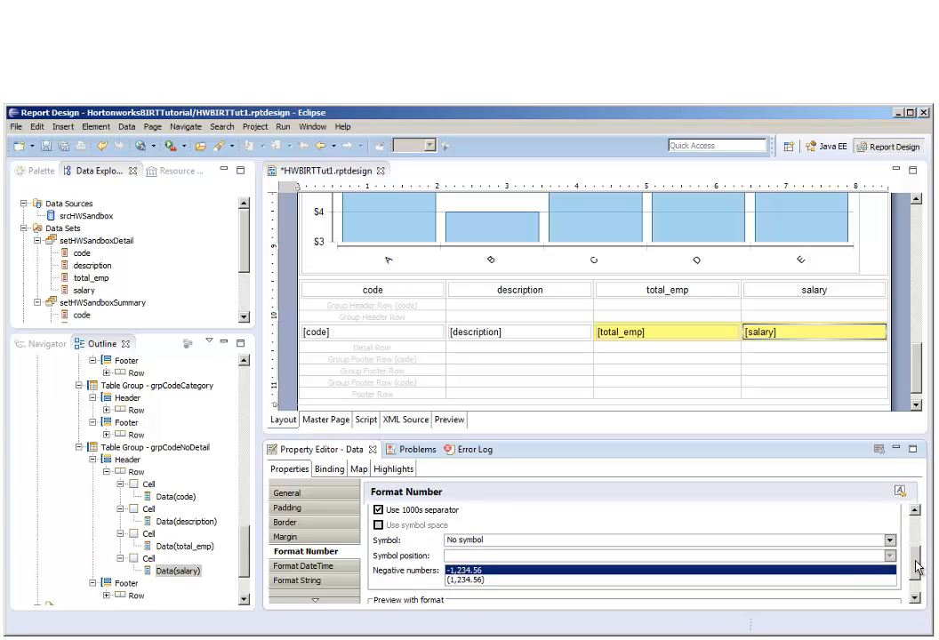
click(890, 542)
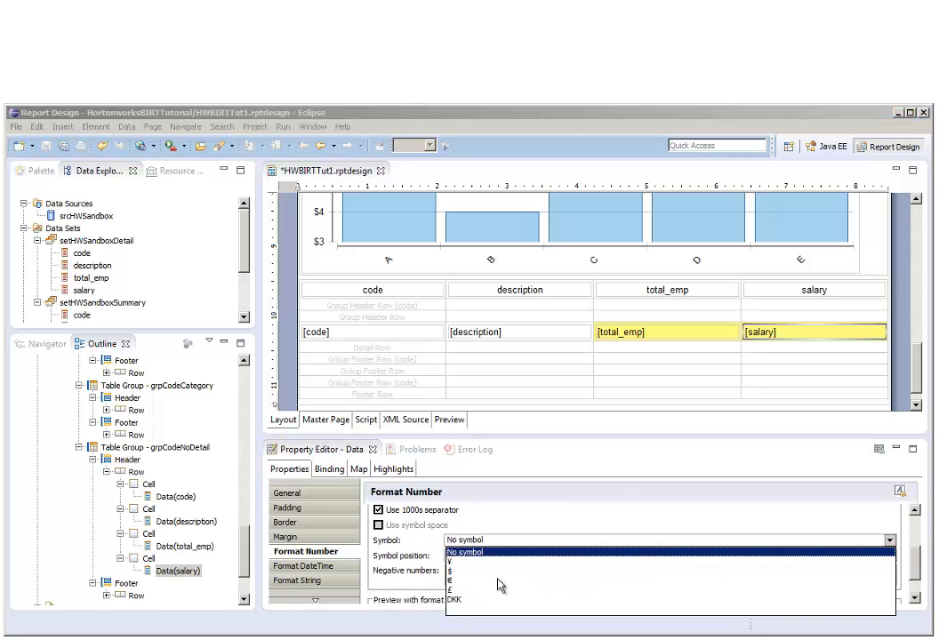
click(458, 570)
click(471, 570)
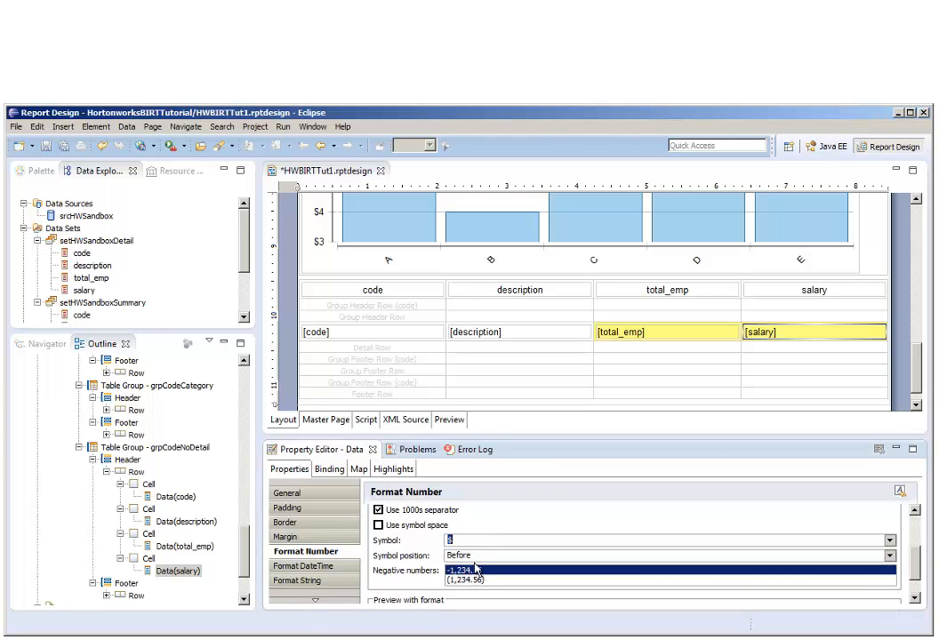
Format the total_emp data as a Fixed number with 0 decimal places and a 1000s separator, and save the report.
click(634, 339)
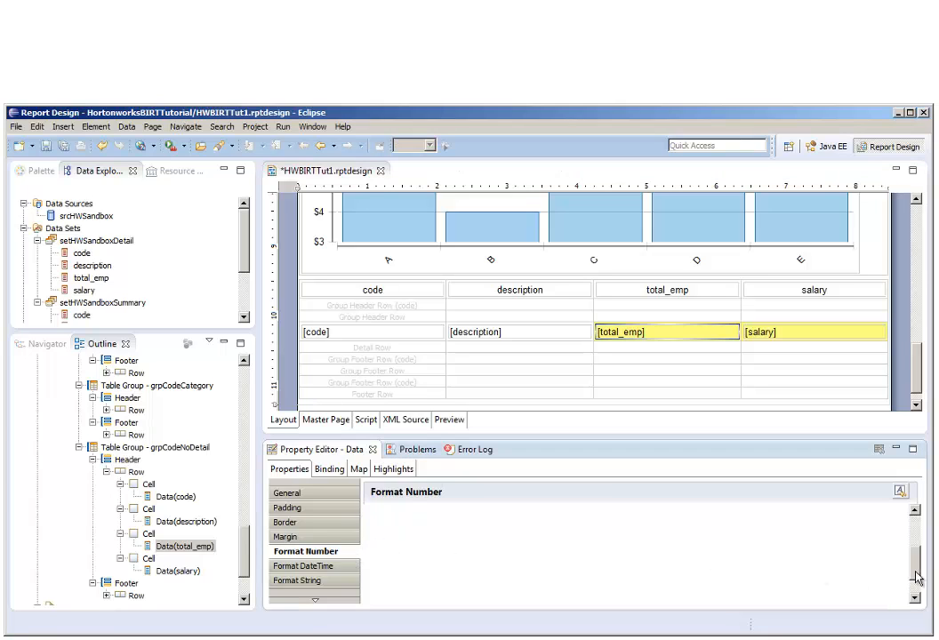
drag(917, 578, 917, 539)
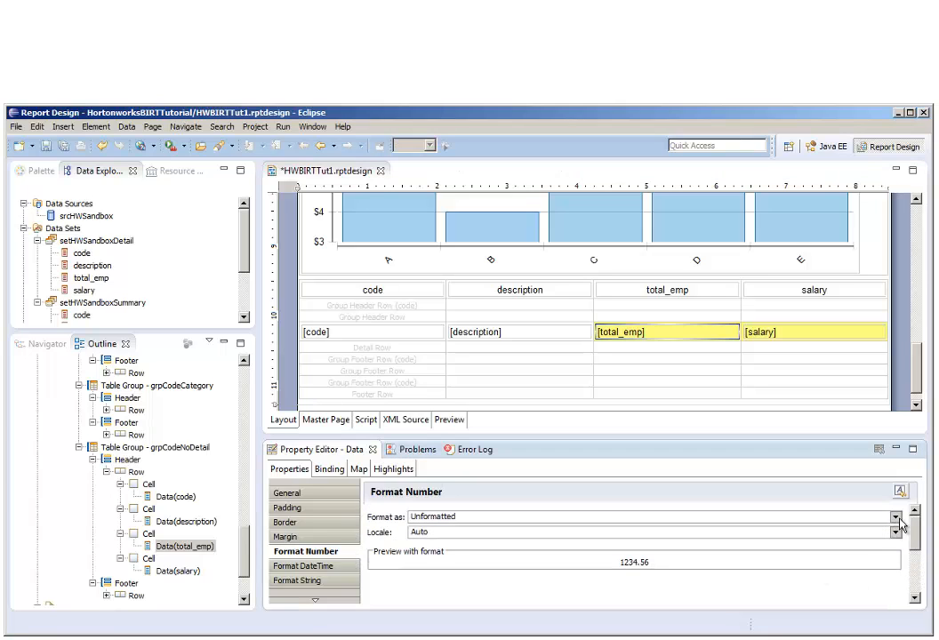
click(896, 517)
click(442, 560)
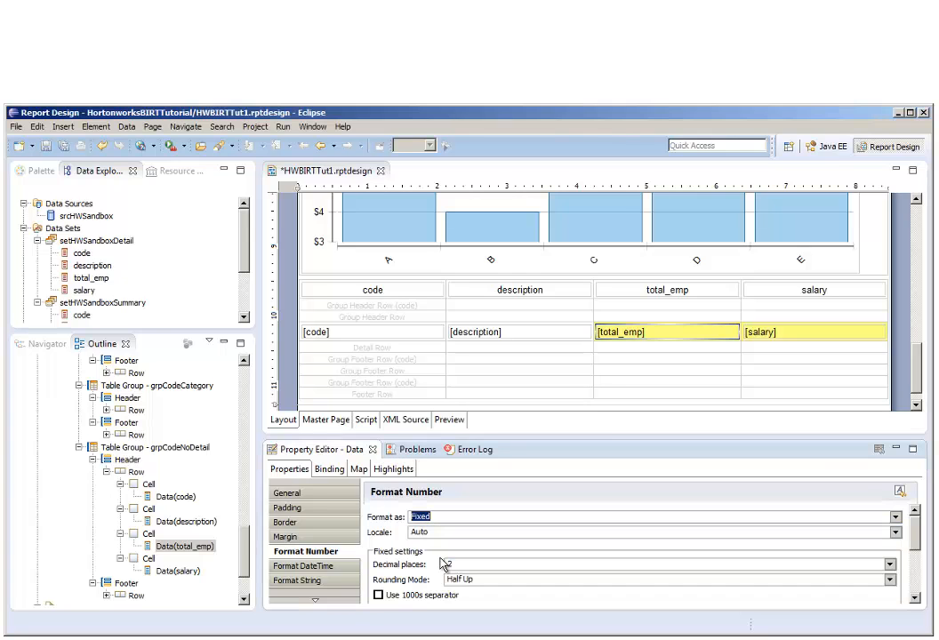
click(886, 565)
click(457, 448)
click(68, 148)
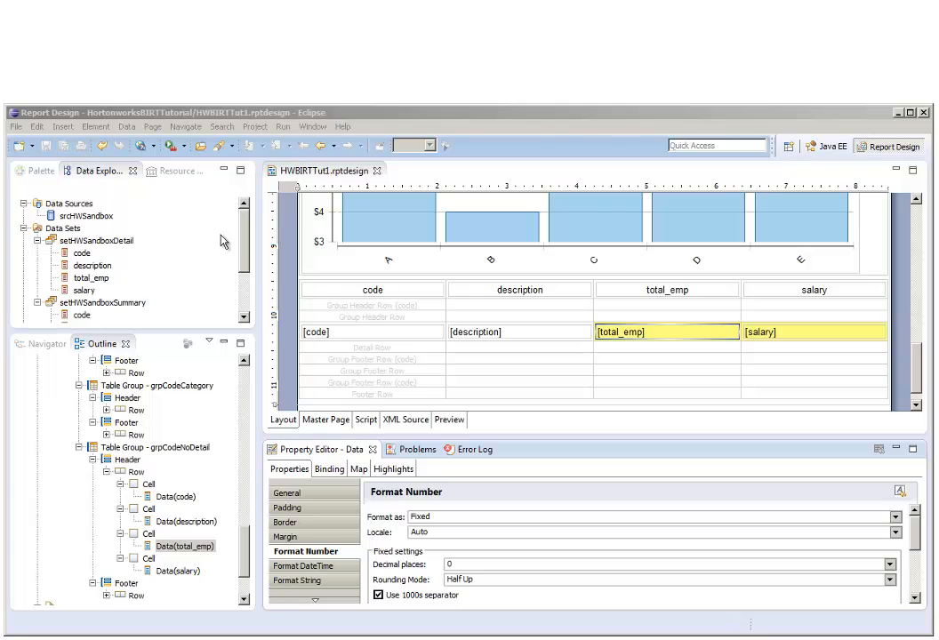
Left-align the description column and right-align the total_emp and salary columns of the detail table.
click(510, 306)
click(522, 273)
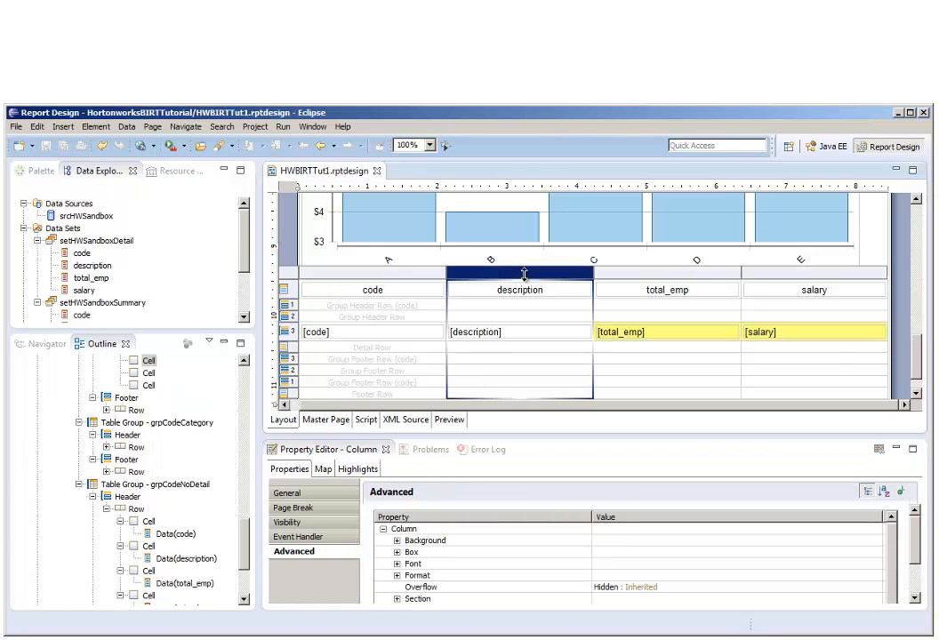
click(342, 495)
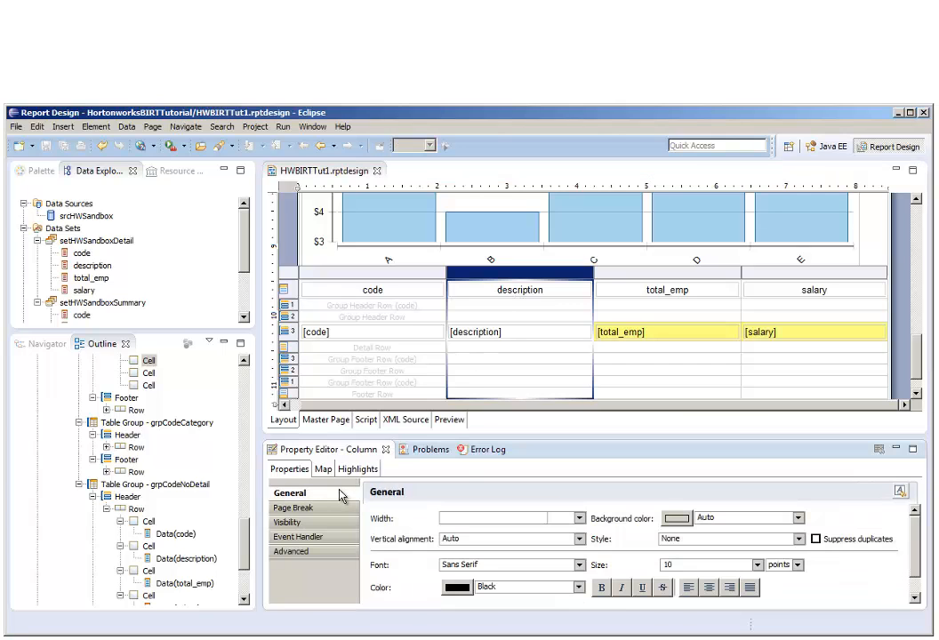
click(689, 589)
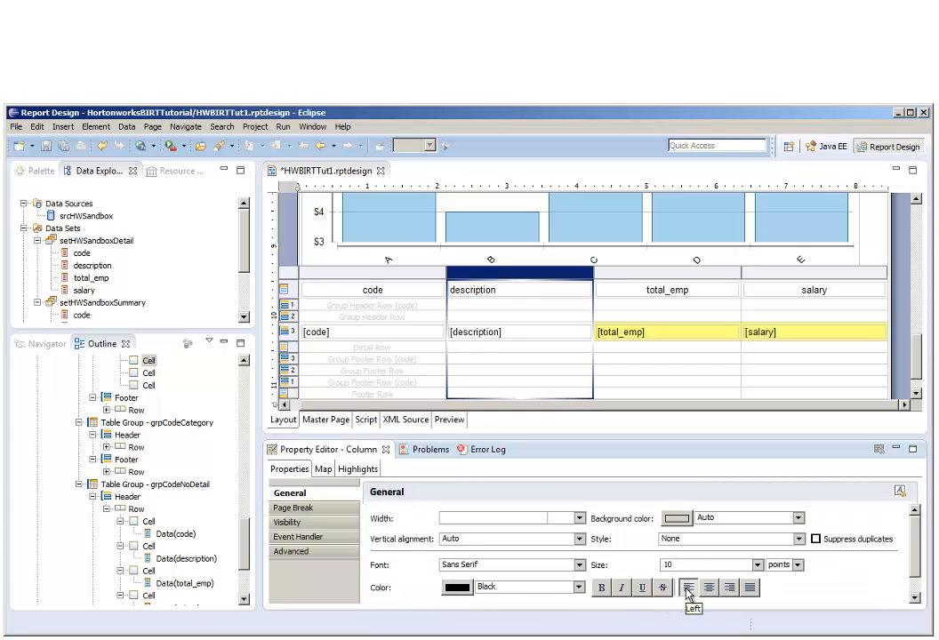
click(680, 273)
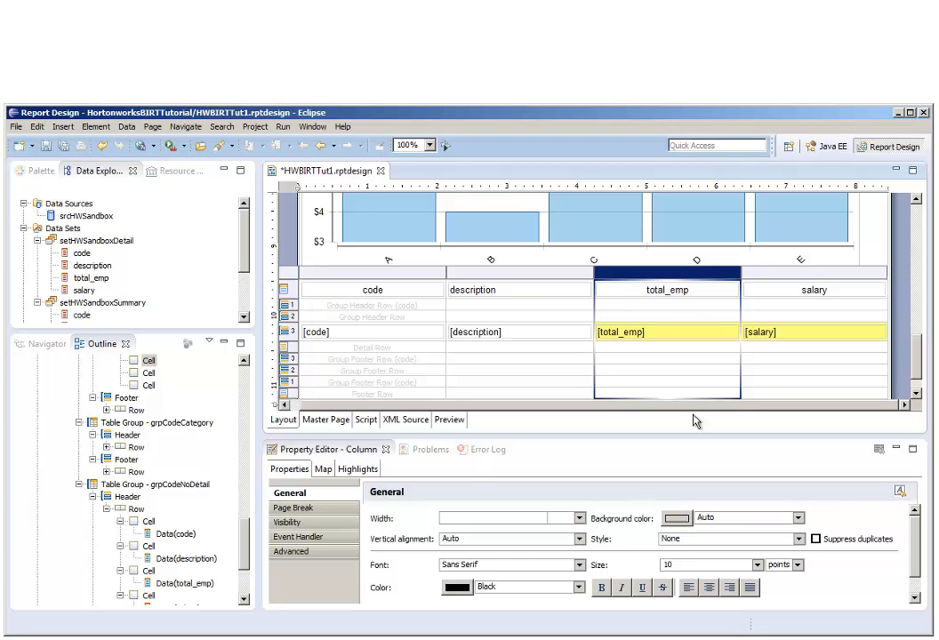
click(731, 590)
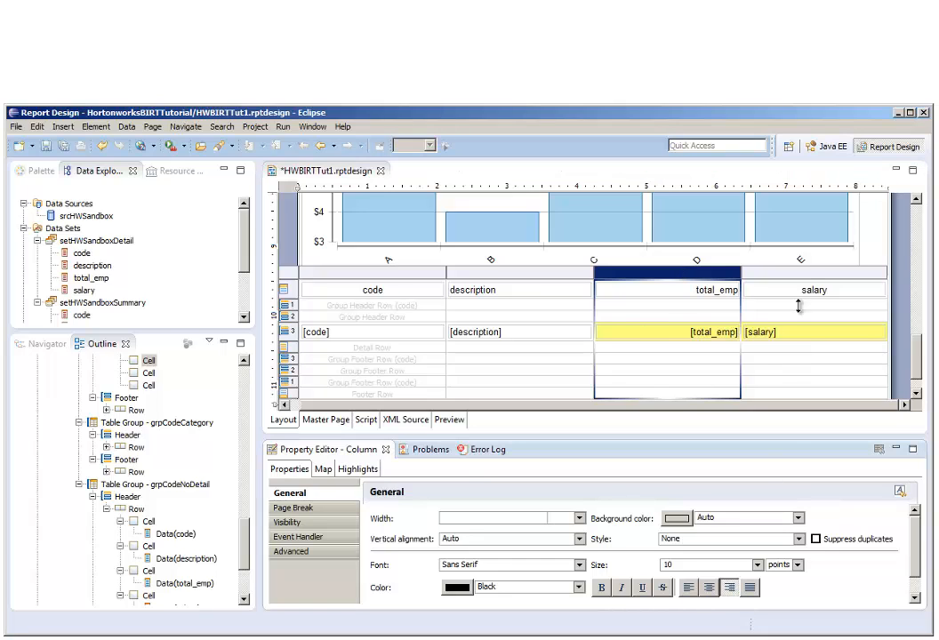
click(802, 273)
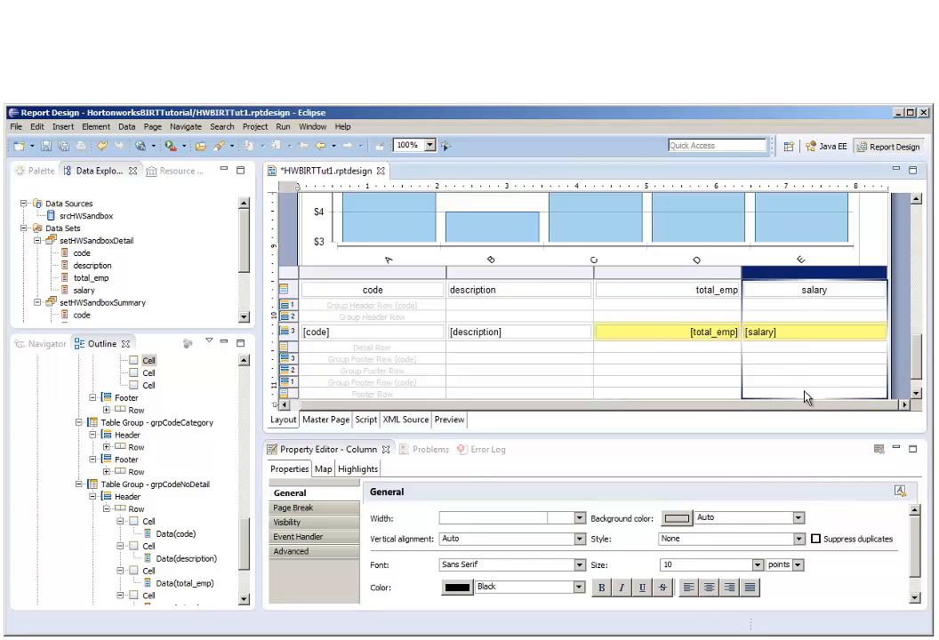
click(731, 588)
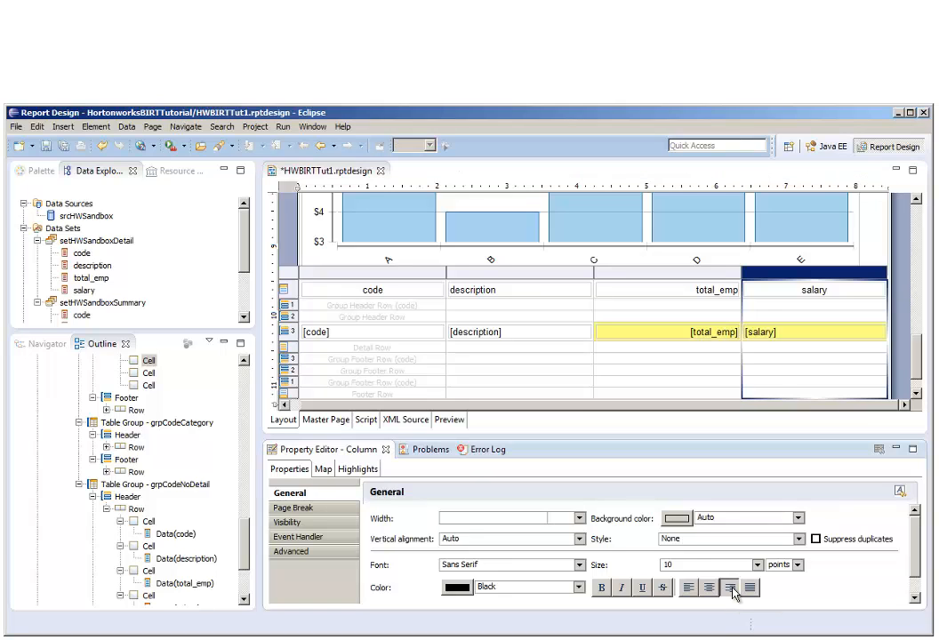
Change the description column's header label to "Occupation Description".
double_click(509, 288)
click(510, 288)
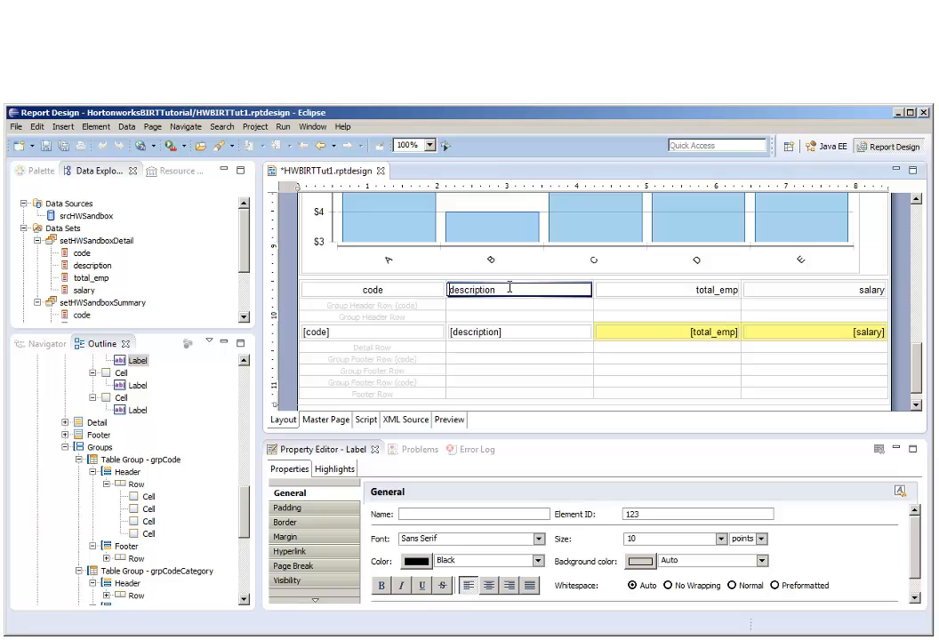
key(Home)
text(Occupation)
key(Delete)
text(D)
Change the total_emp column's header label to "Employees in Job".
double_click(662, 291)
text(N)
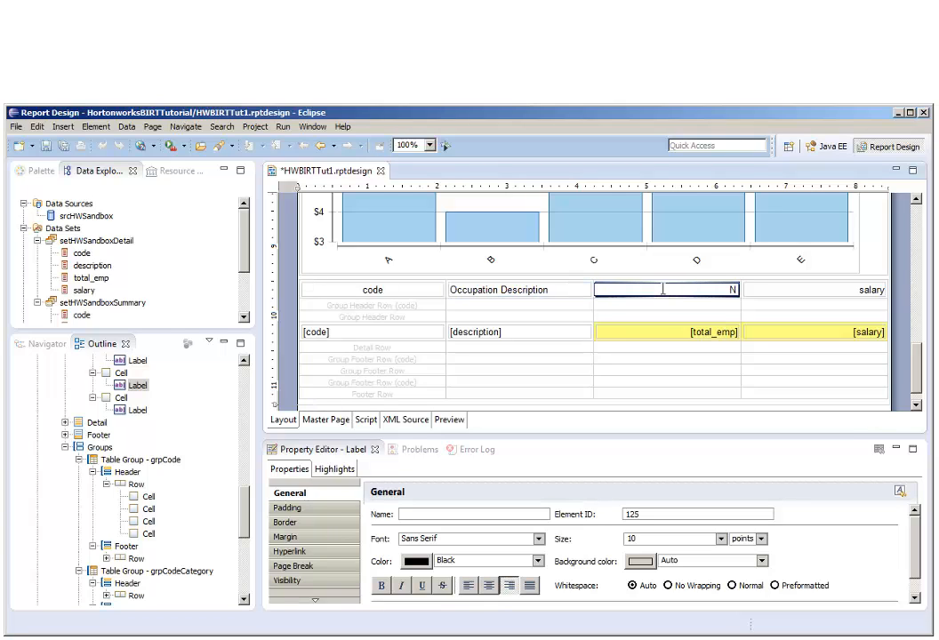
text(o. of Employ)
text(ees)
text( in Job)
key(BackSpace)
key(BackSpace)
key(BackSpace)
key(BackSpace)
key(BackSpace)
key(BackSpace)
key(BackSpace)
Change the salary column's header label to "Average Salary".
double_click(819, 290)
text(Ave)
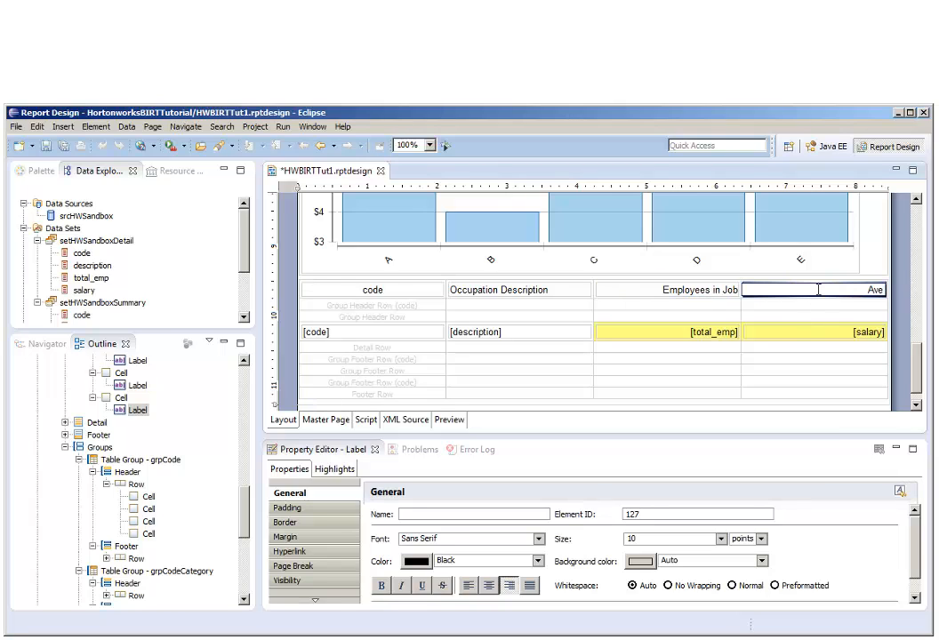
text(rage Salary)
key(Return)
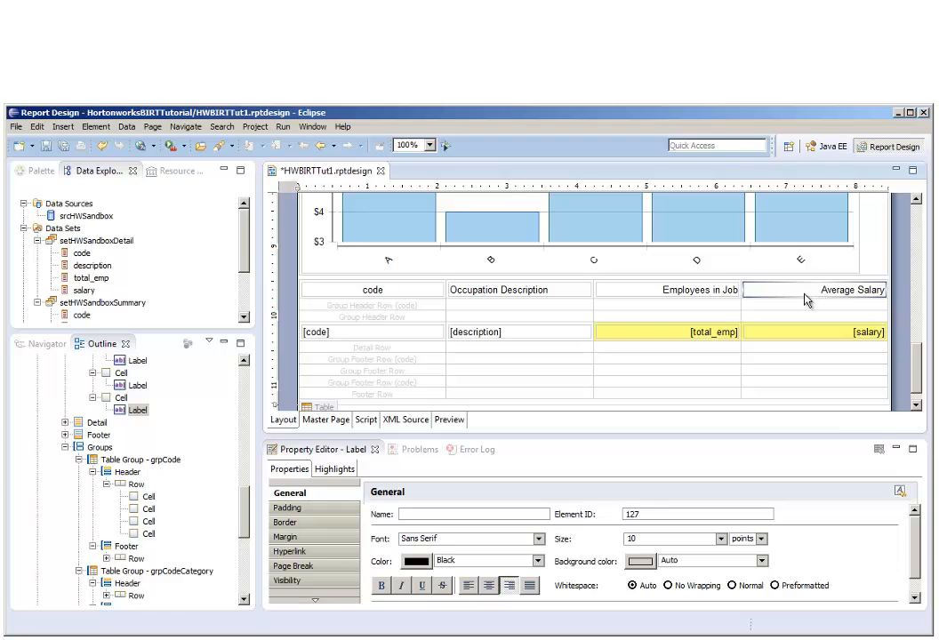
Add a solid white 1px top border to the grpCodeNoDetail group header row that holds the data fields.
click(358, 334)
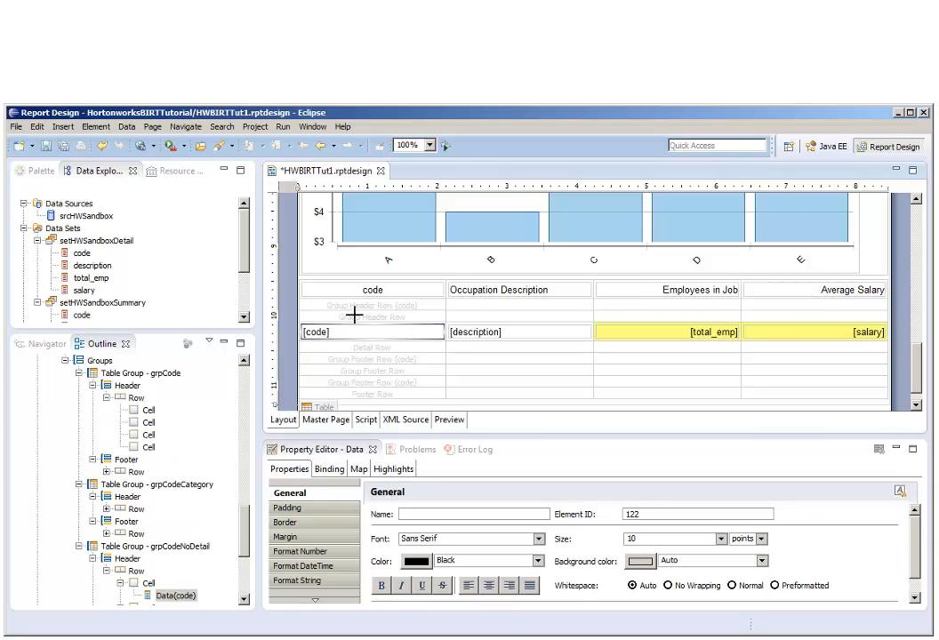
click(356, 317)
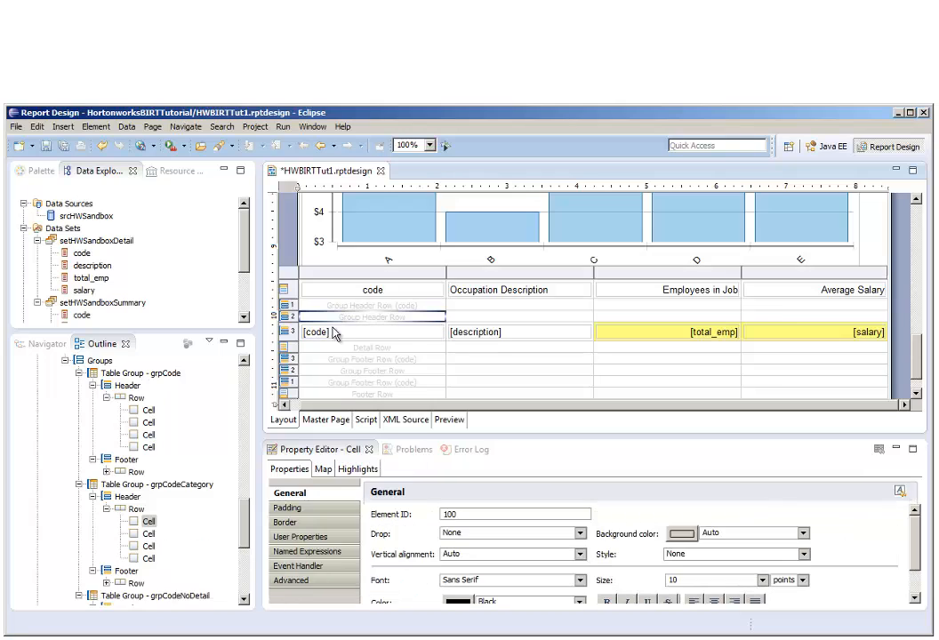
click(285, 331)
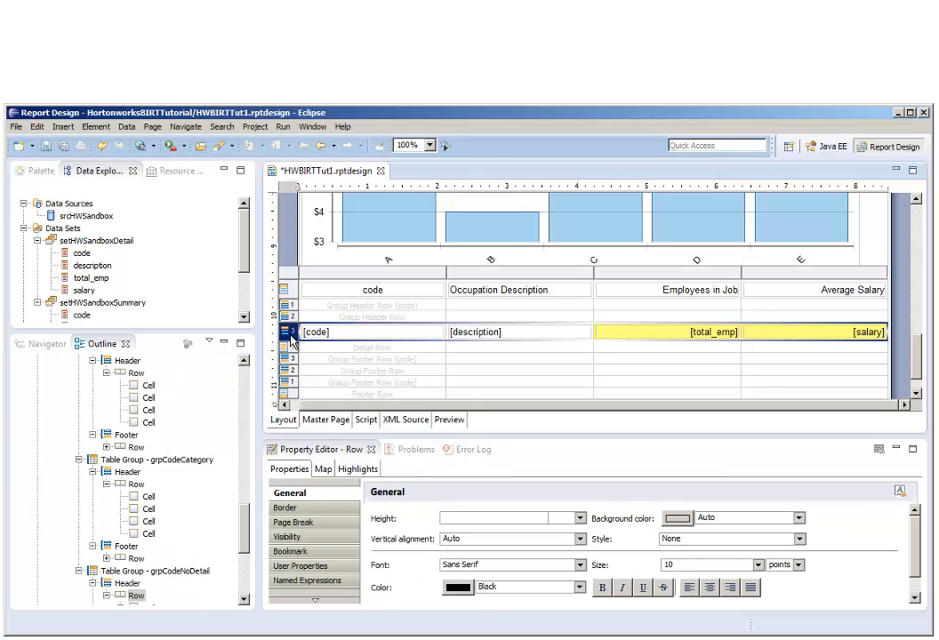
click(334, 514)
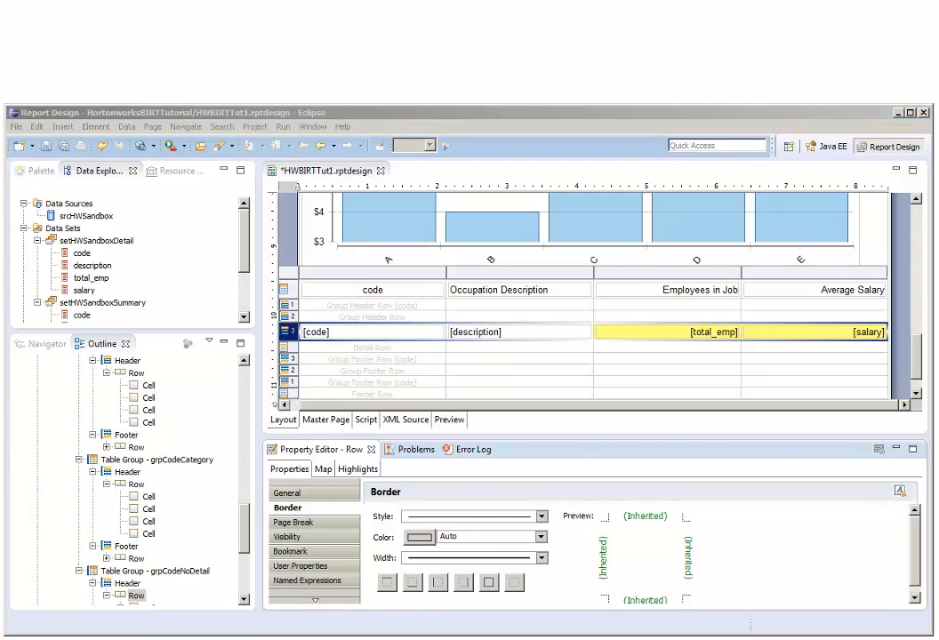
click(419, 538)
click(665, 426)
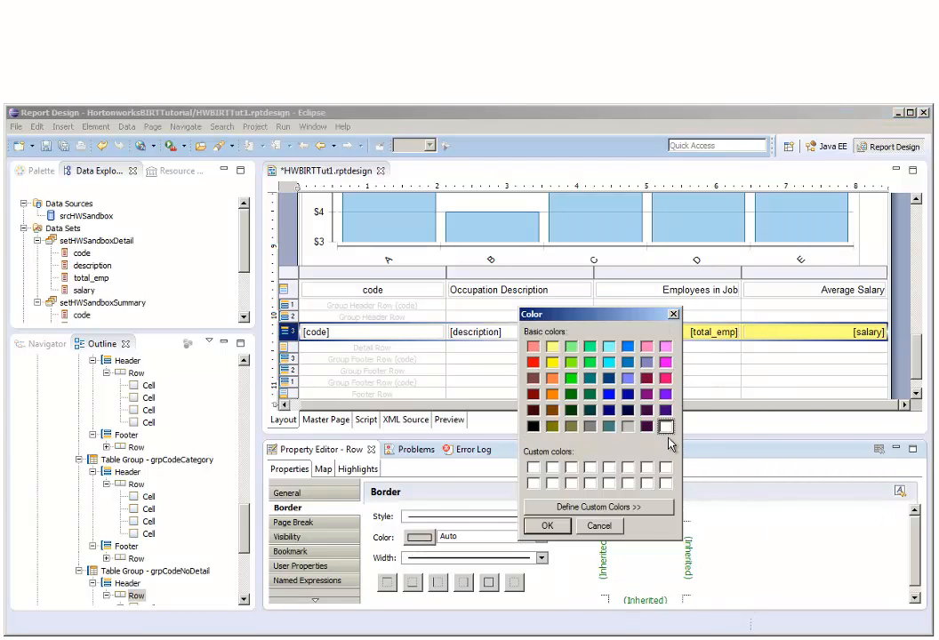
click(548, 527)
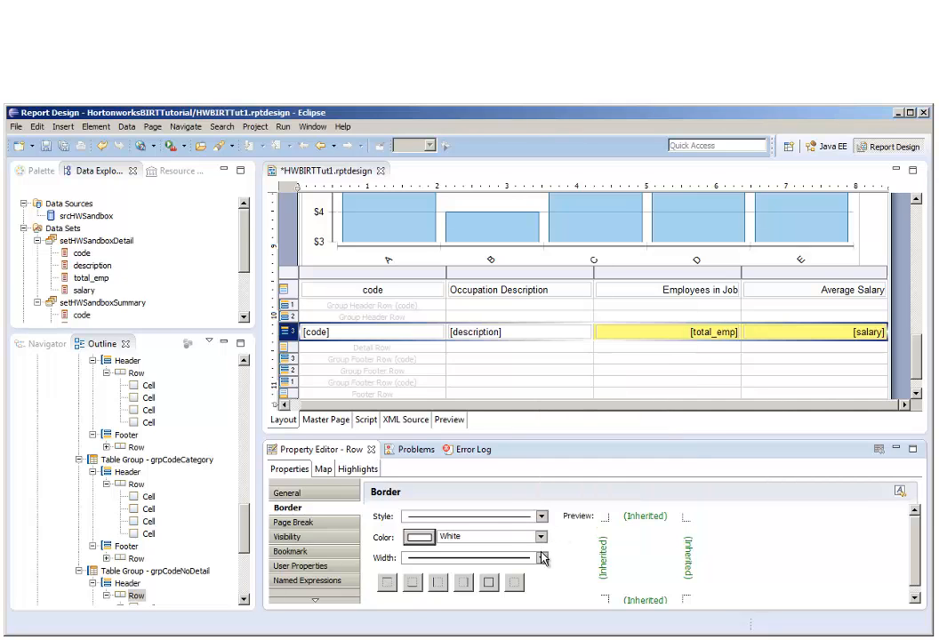
click(543, 557)
click(530, 422)
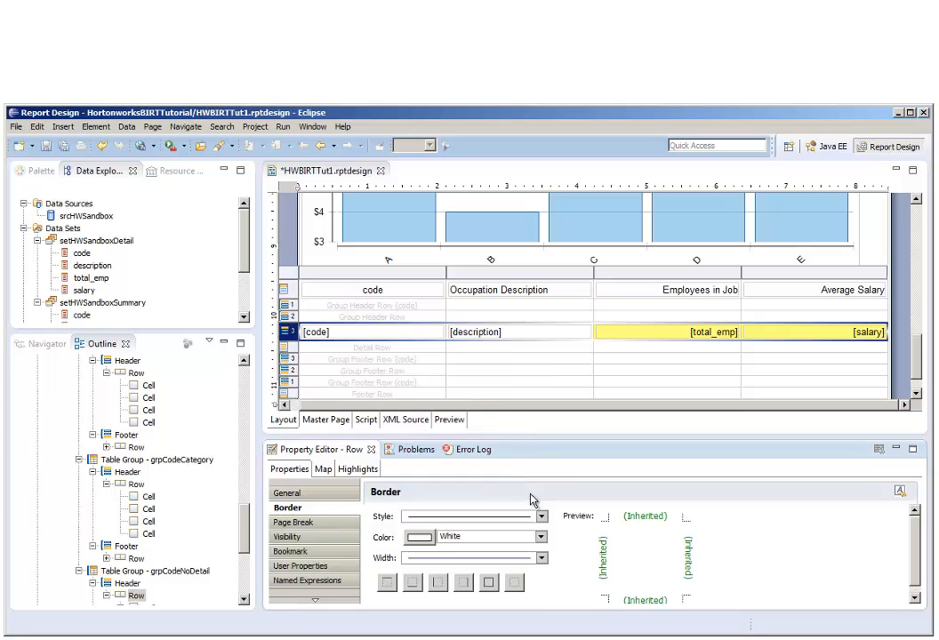
click(388, 582)
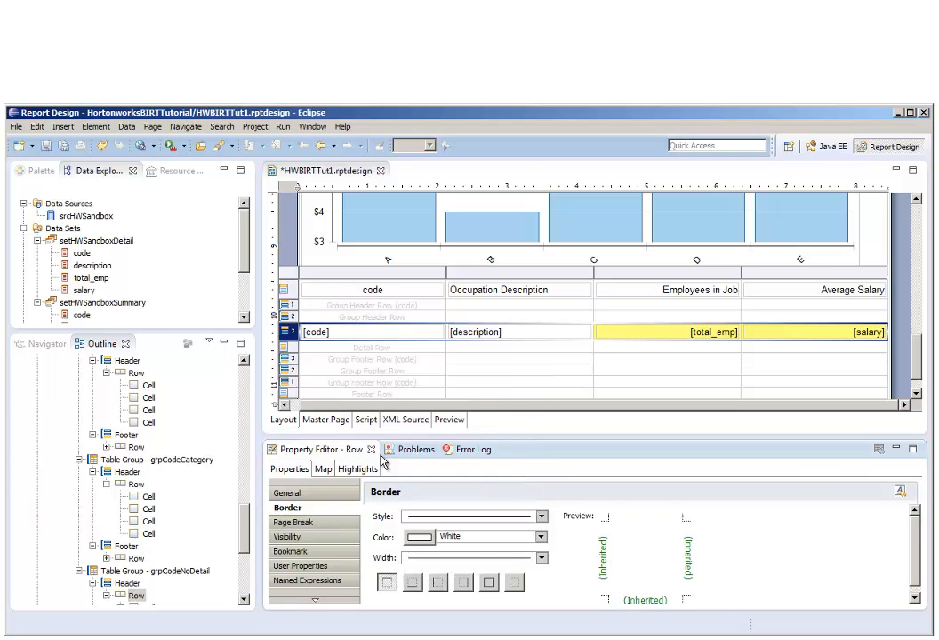
Set the background color of the detail table's column header row to black.
click(294, 298)
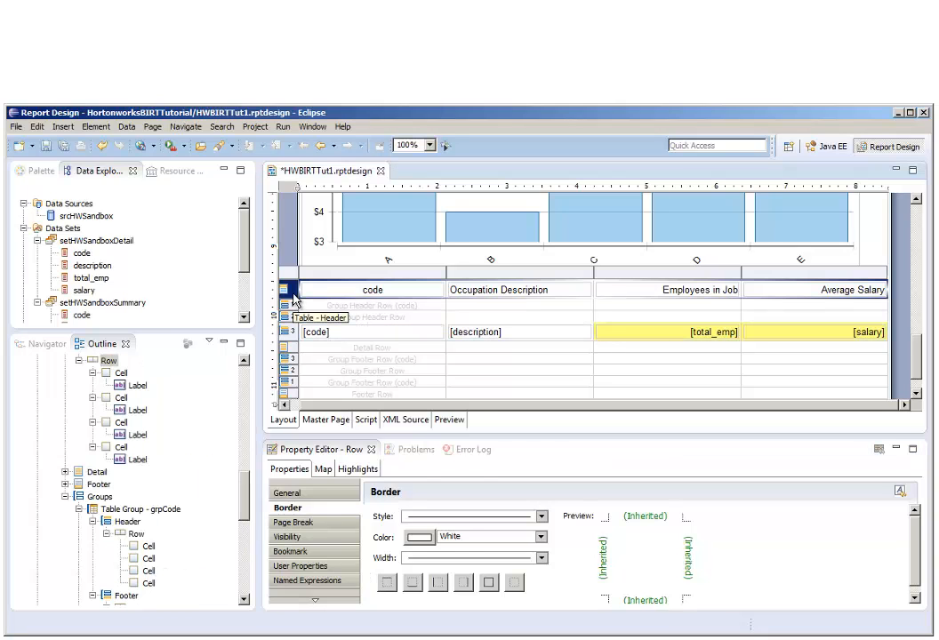
click(335, 497)
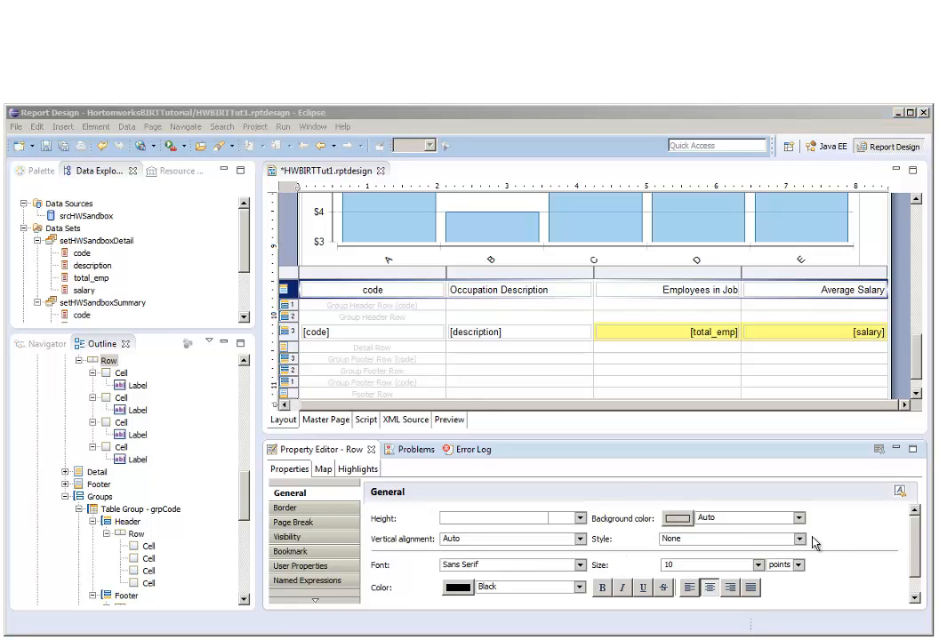
click(678, 517)
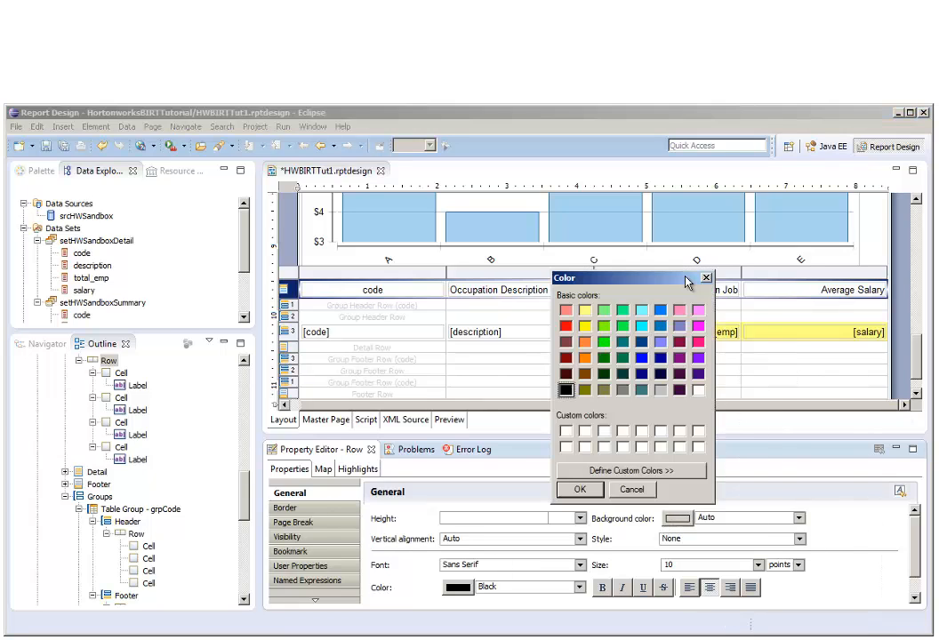
click(578, 490)
Make the column header row's text white and bold.
click(460, 591)
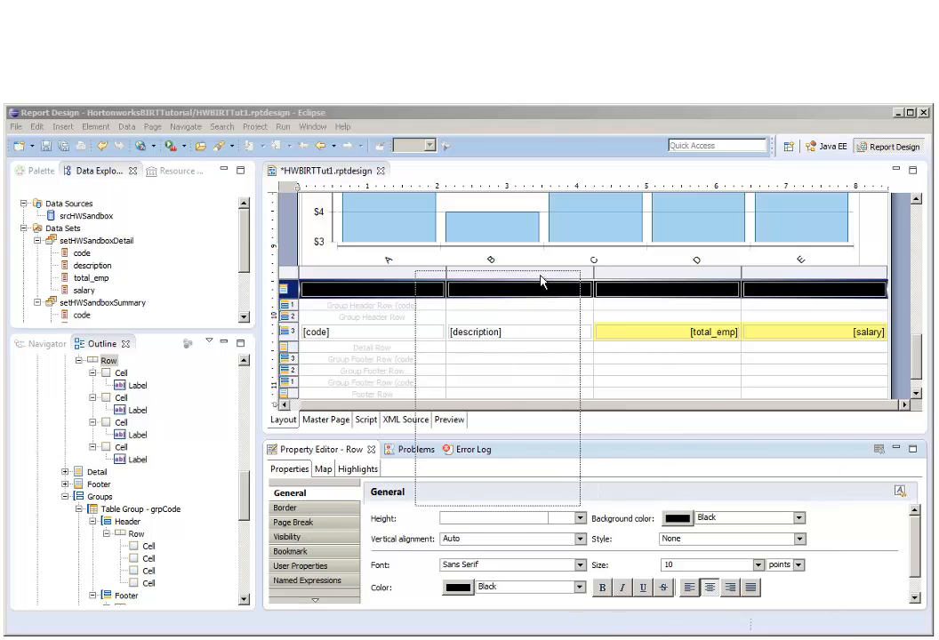
click(563, 392)
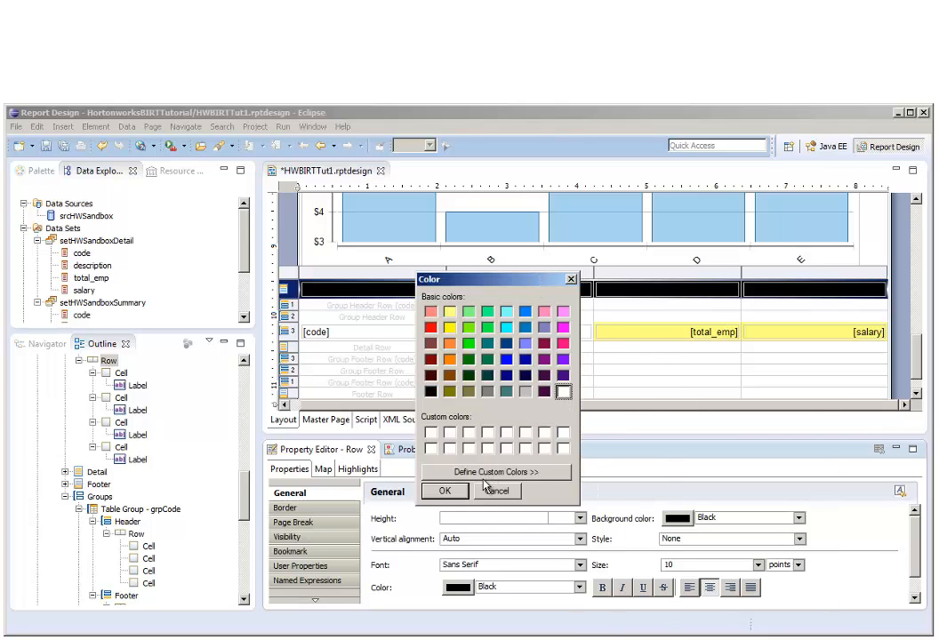
click(449, 492)
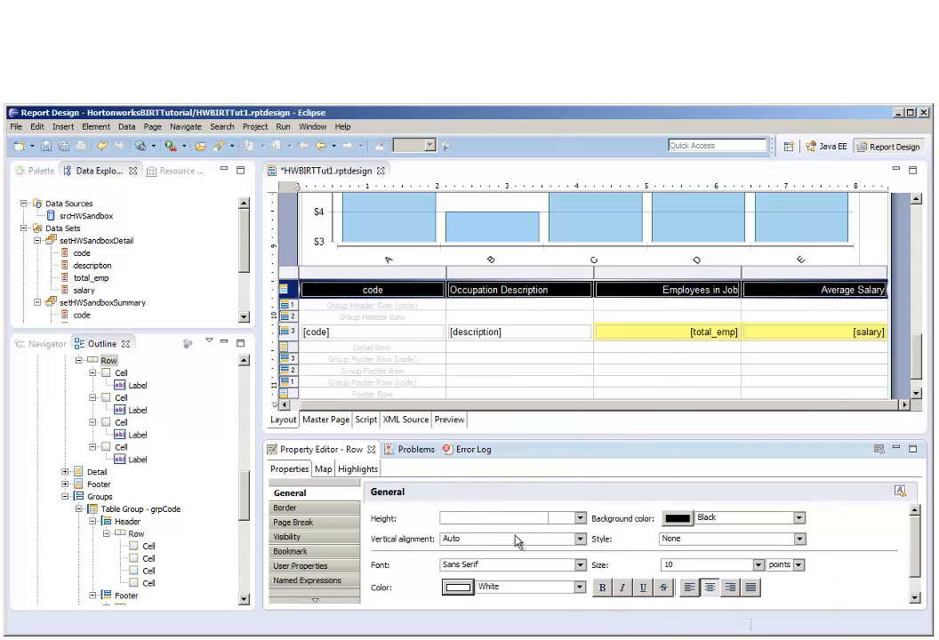
click(603, 589)
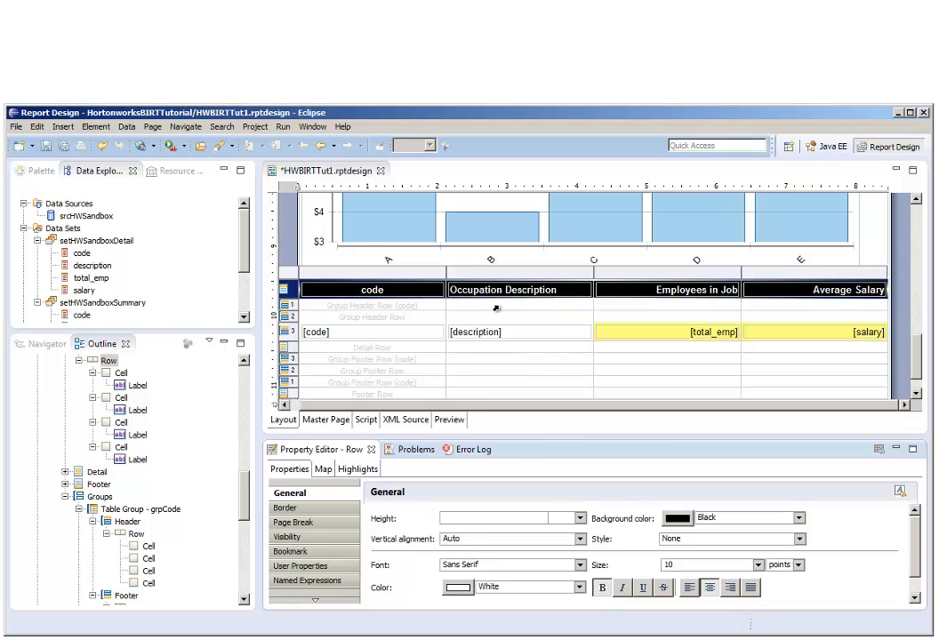
Shrink the code column to a sliver, widen Occupation Description while narrowing the Employees in Job and Average Salary columns, and save the report.
drag(447, 271, 308, 271)
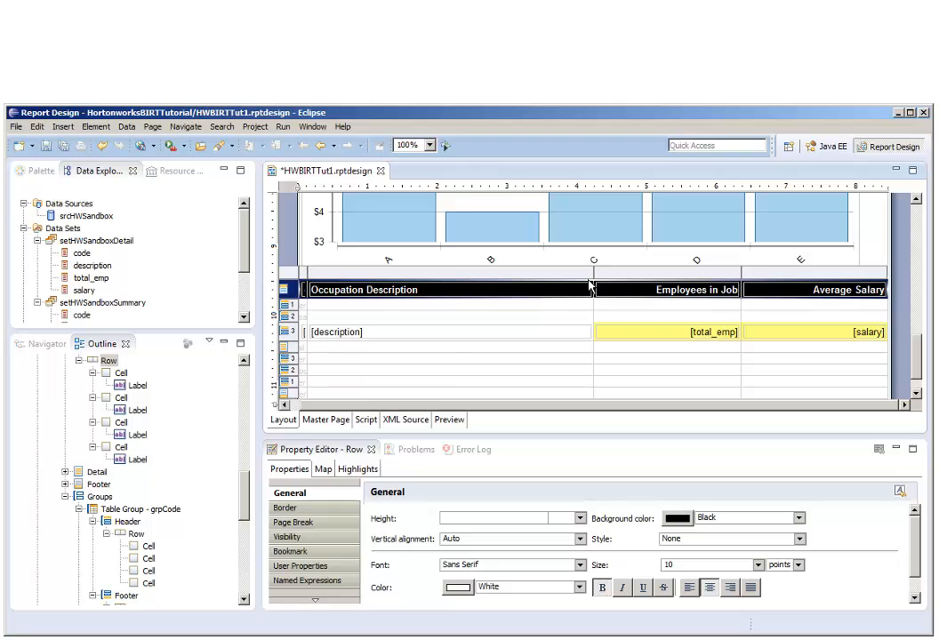
drag(740, 273, 803, 276)
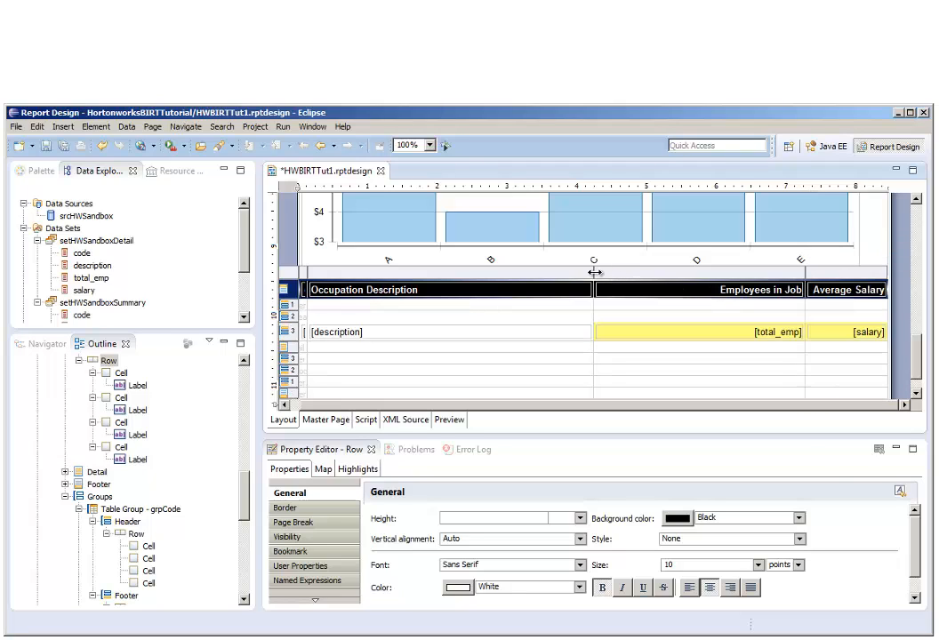
drag(595, 273, 716, 278)
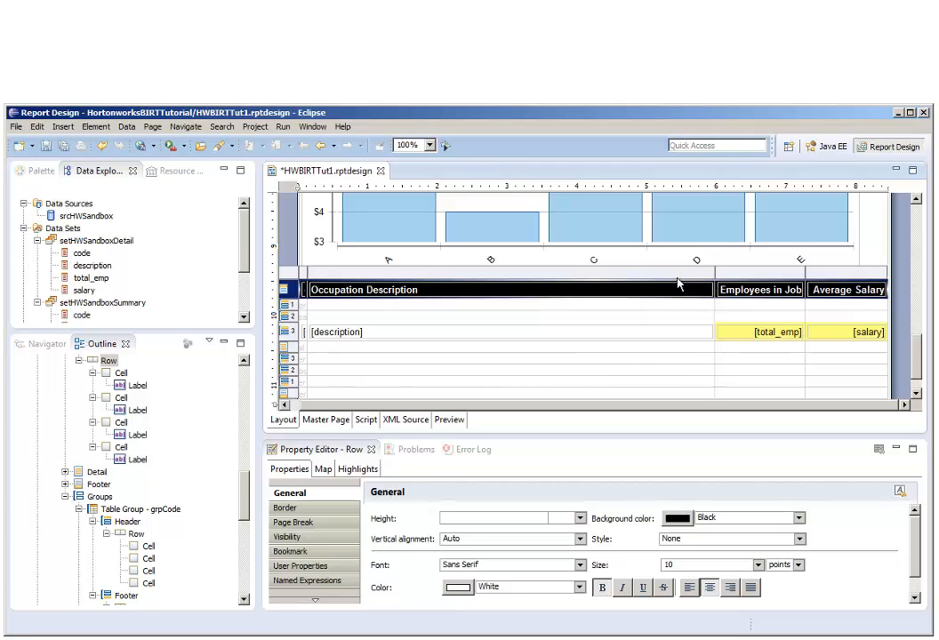
click(64, 151)
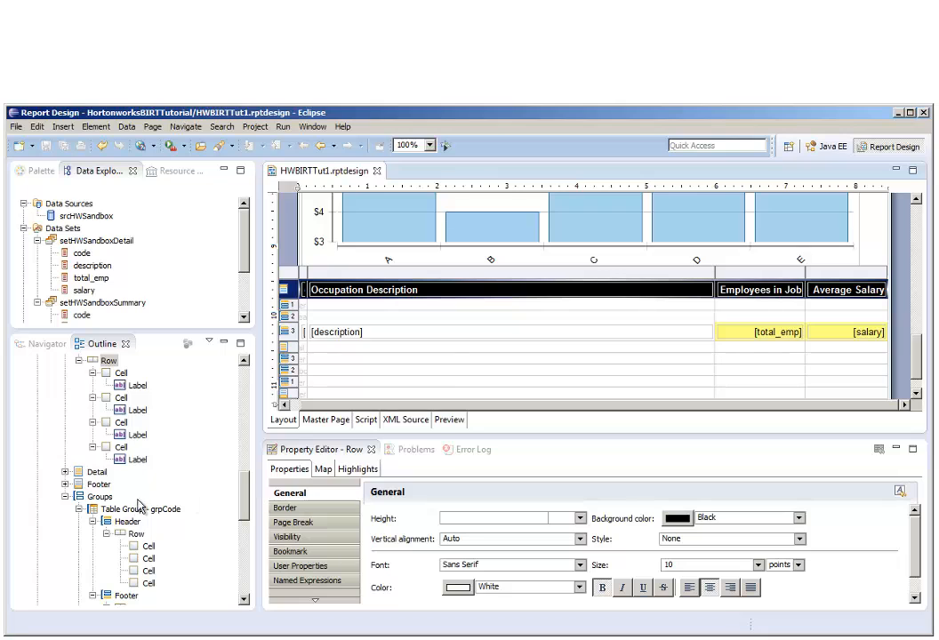
Add a solid white 1px left border to the salary cell in the grpCodeNoDetail header row.
drag(245, 503, 223, 553)
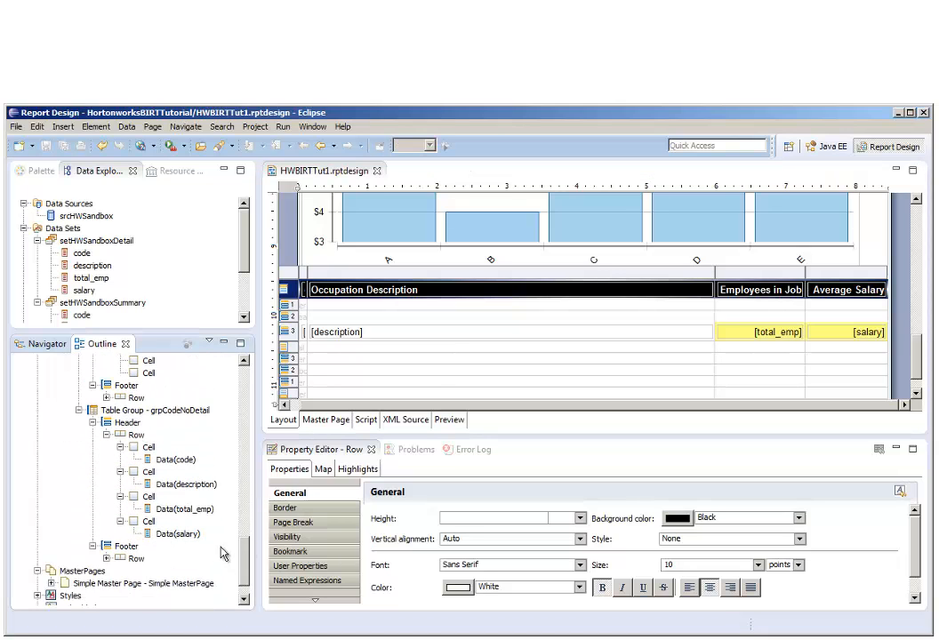
click(149, 522)
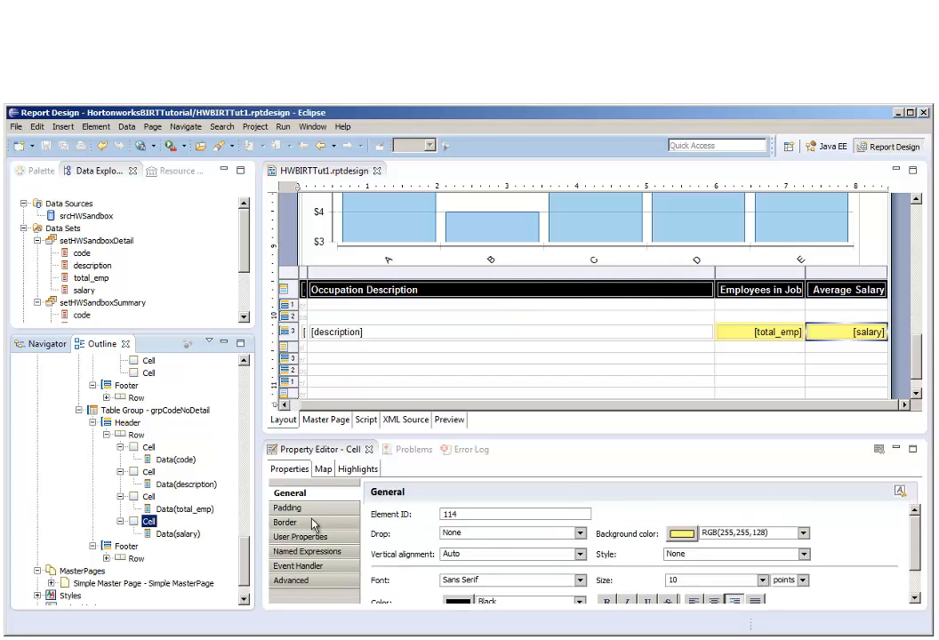
click(287, 522)
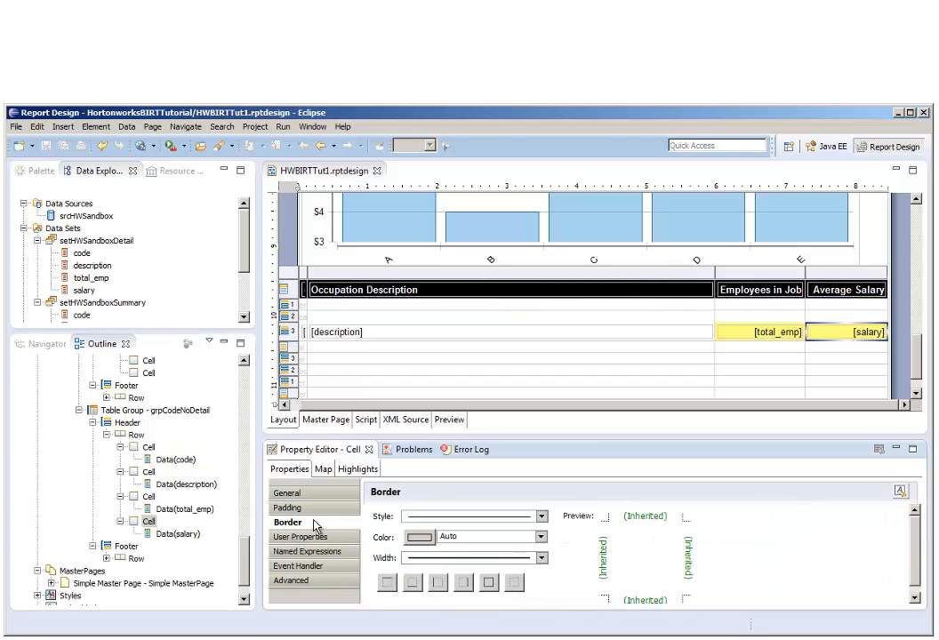
click(414, 537)
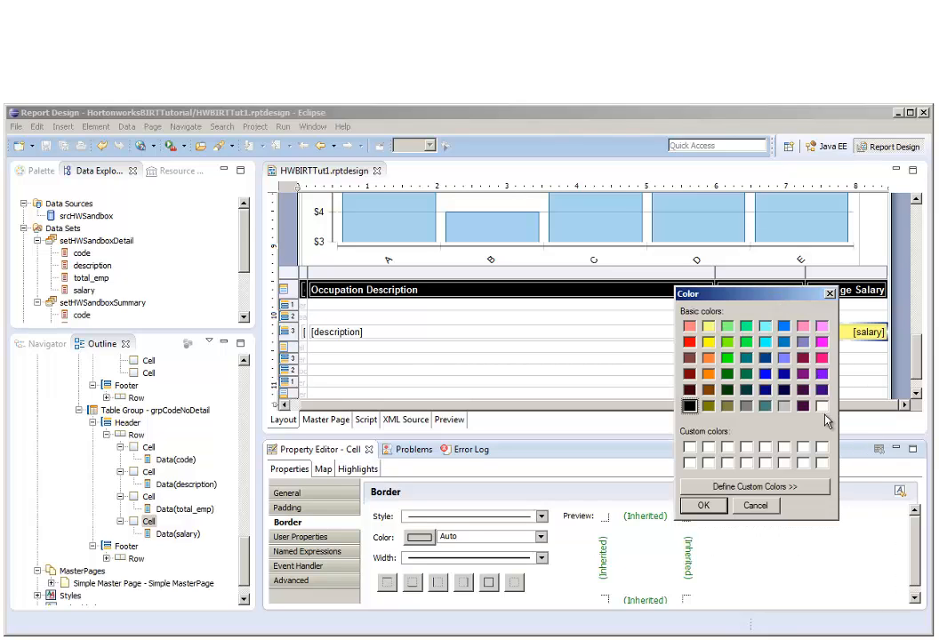
click(824, 408)
click(704, 505)
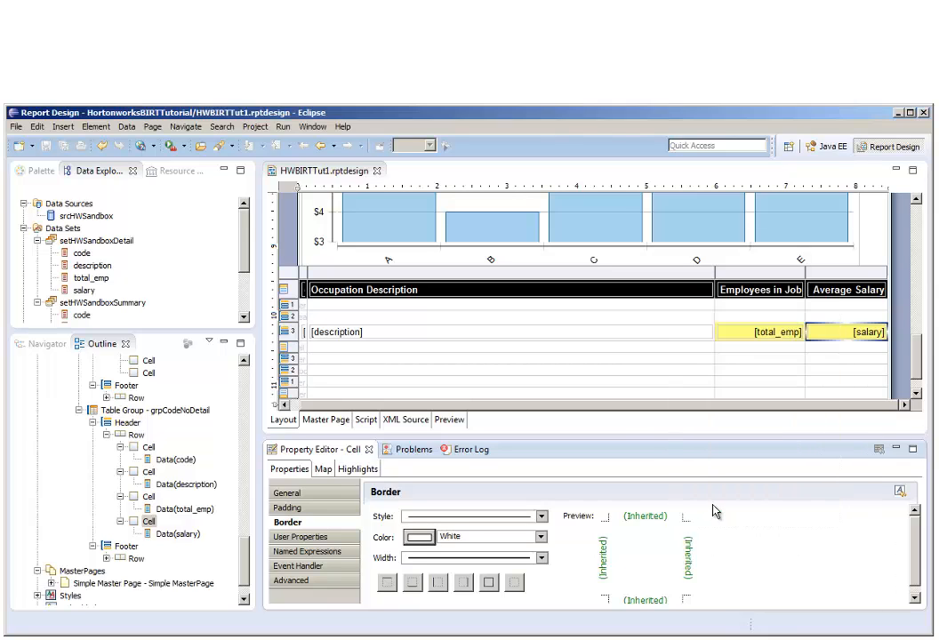
click(472, 557)
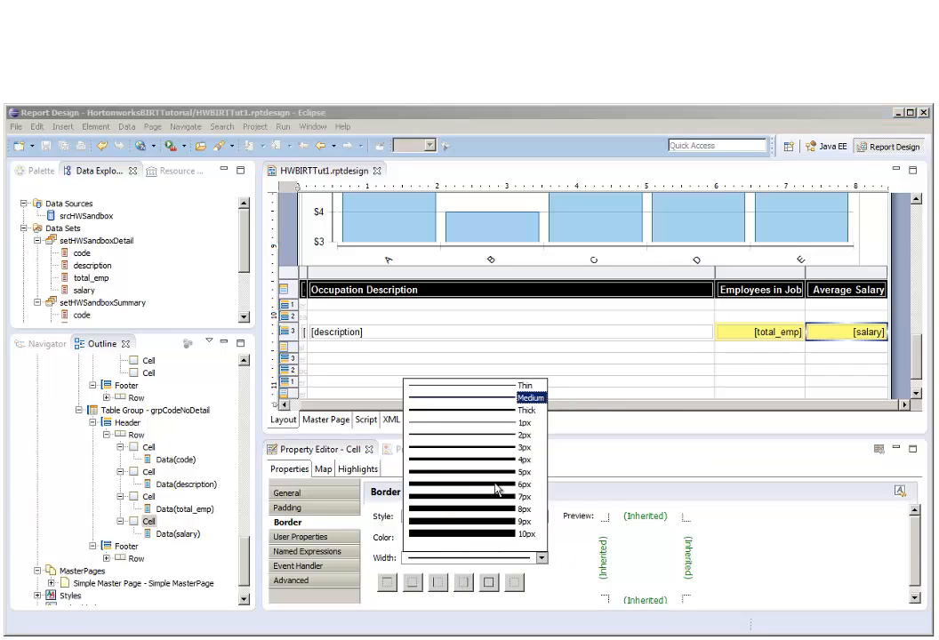
click(523, 424)
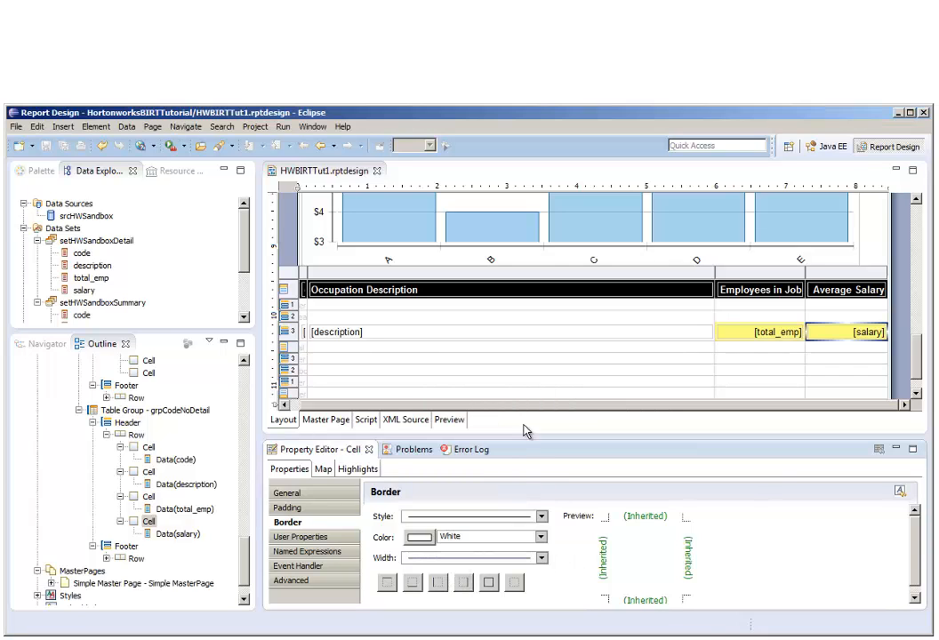
click(439, 584)
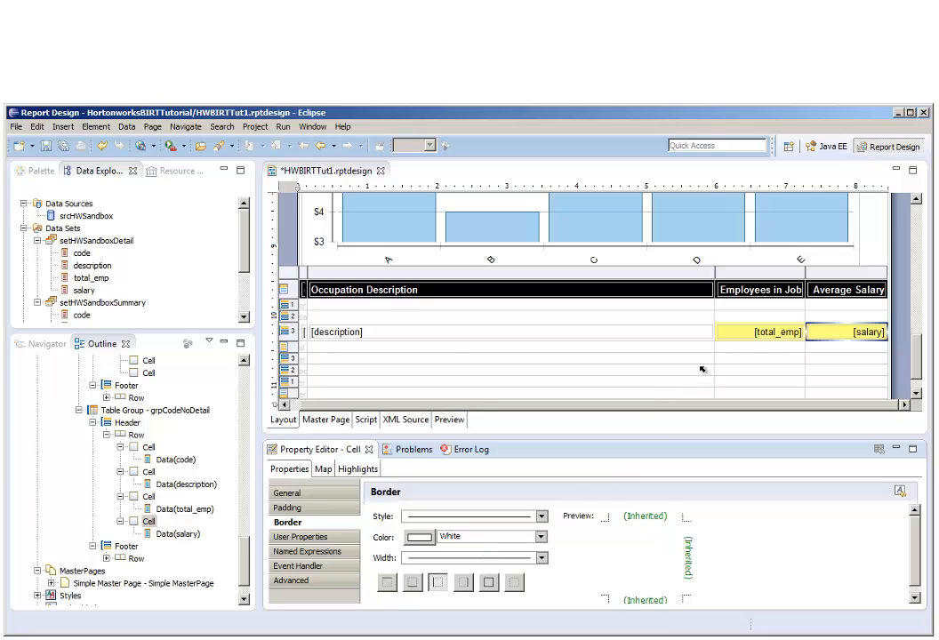
Add the same white left border to the total_emp cell in the grpCodeNoDetail header row and save the report.
click(149, 497)
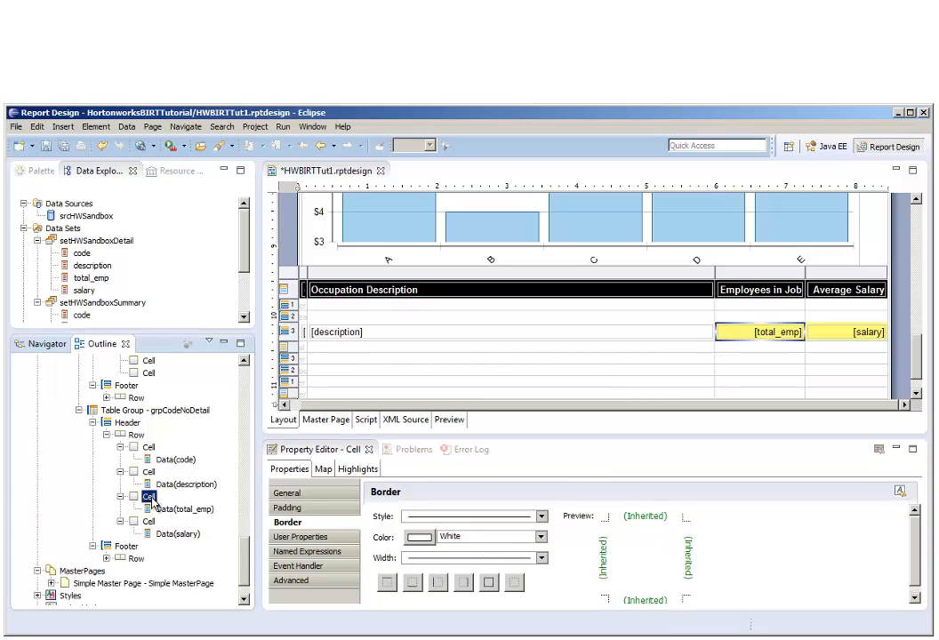
click(438, 585)
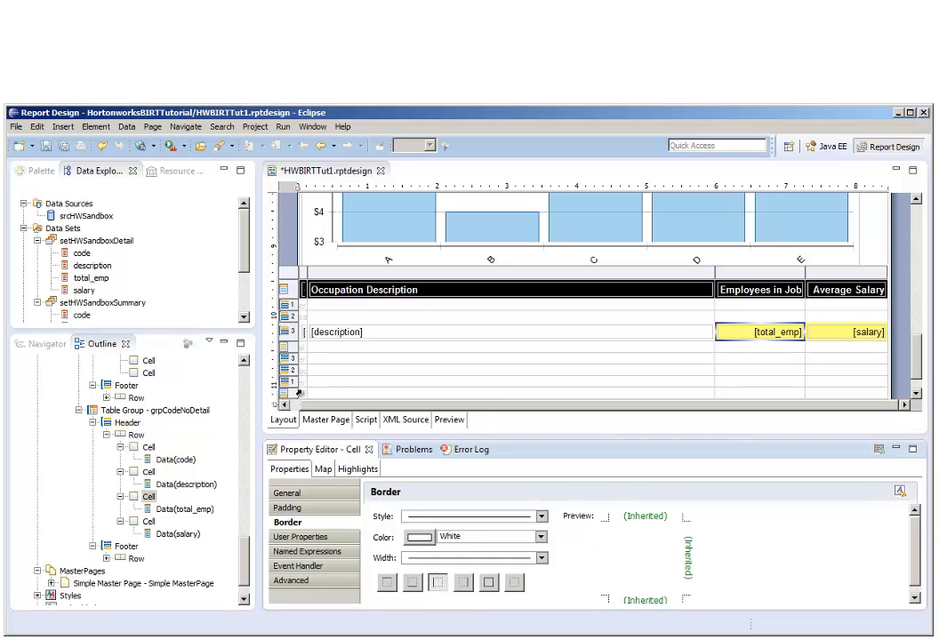
click(66, 147)
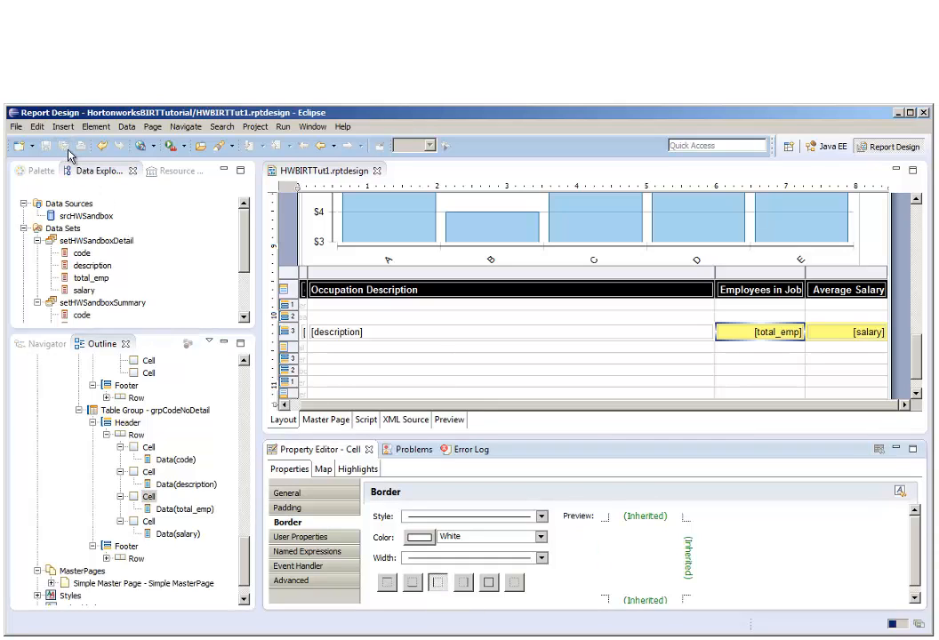